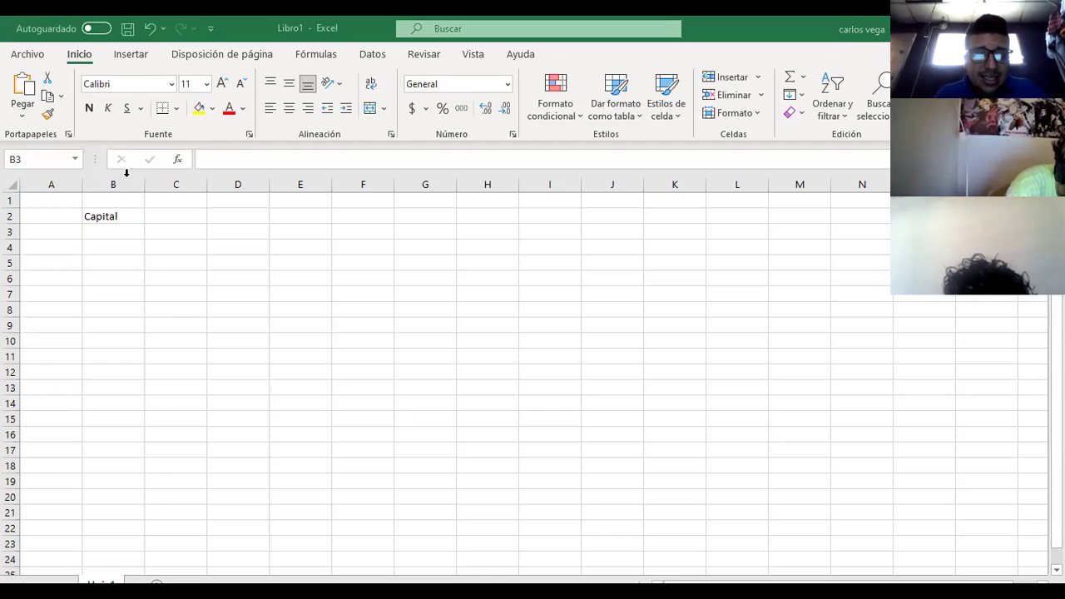
- Enter the label "Tasa de interés" in cell B3
{"action": "type", "text": "Tasa de "}
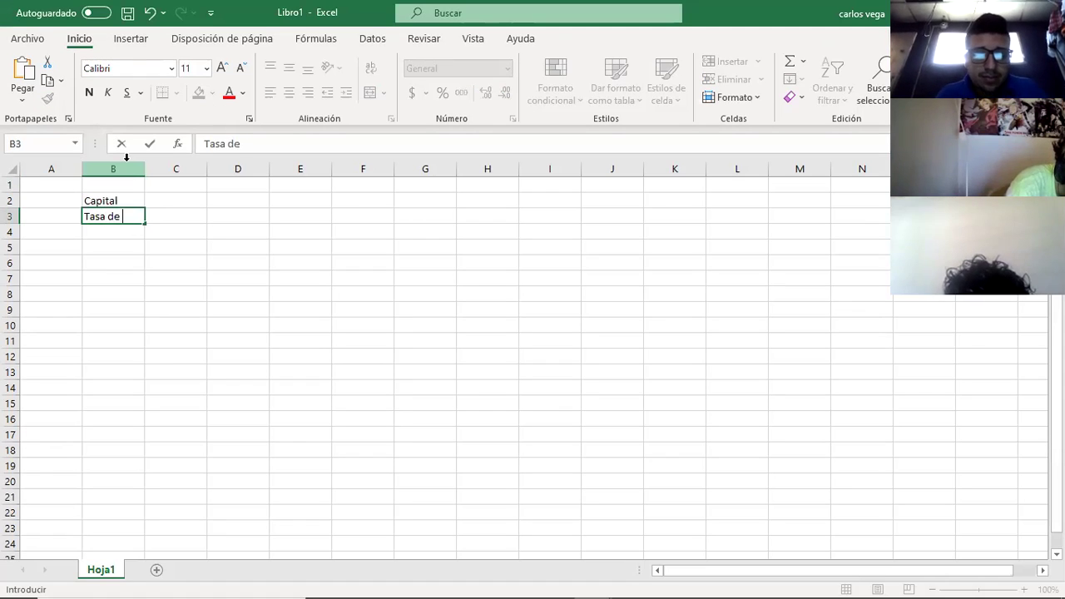
{"action": "type", "text": "intre"}
{"action": "key", "text": "BackSpace"}
{"action": "key", "text": "BackSpace"}
{"action": "type", "text": "ere"}
{"action": "key", "text": "BackSpace"}
{"action": "type", "text": "és"}
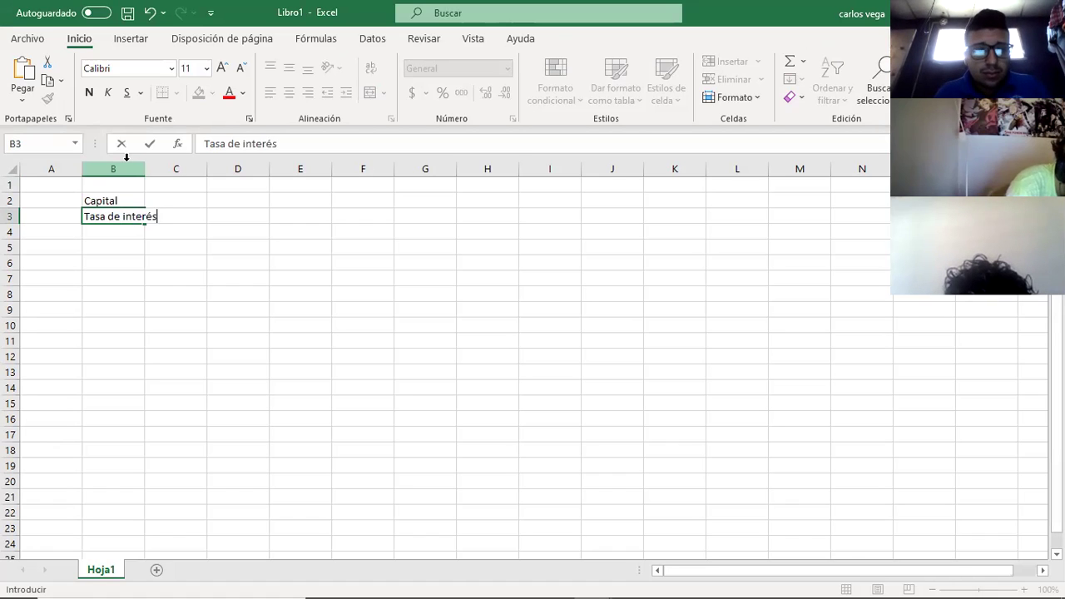
{"action": "left_click", "coordinate": [146, 199]}
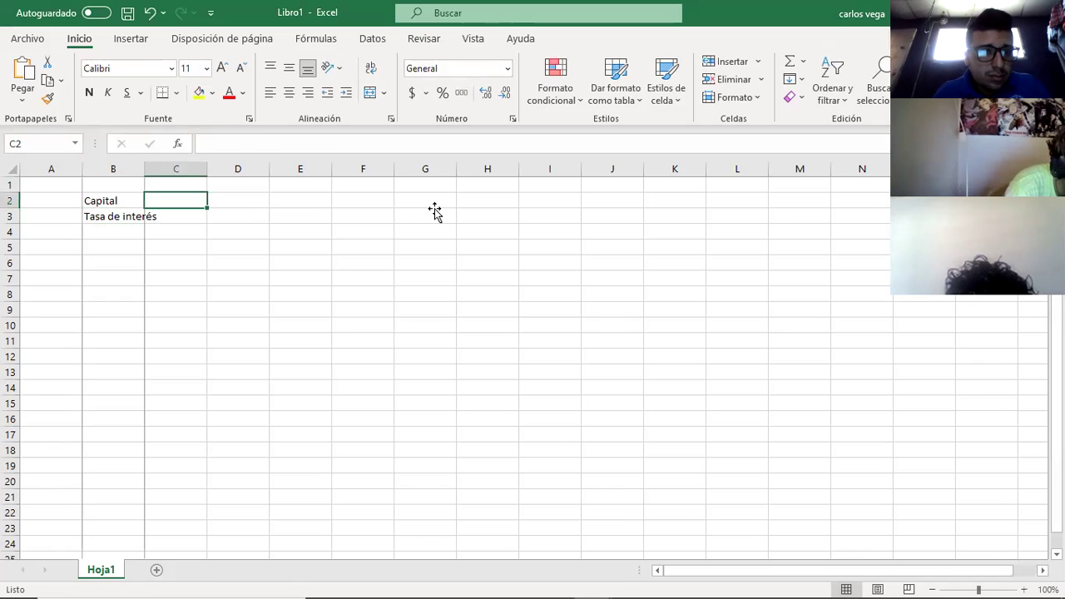
- Widen column B and extend the B3 text to read "Tasa de interés= 13% anual capitalizable cada mes"
{"action": "left_click", "coordinate": [238, 216]}
{"action": "left_click", "coordinate": [322, 148]}
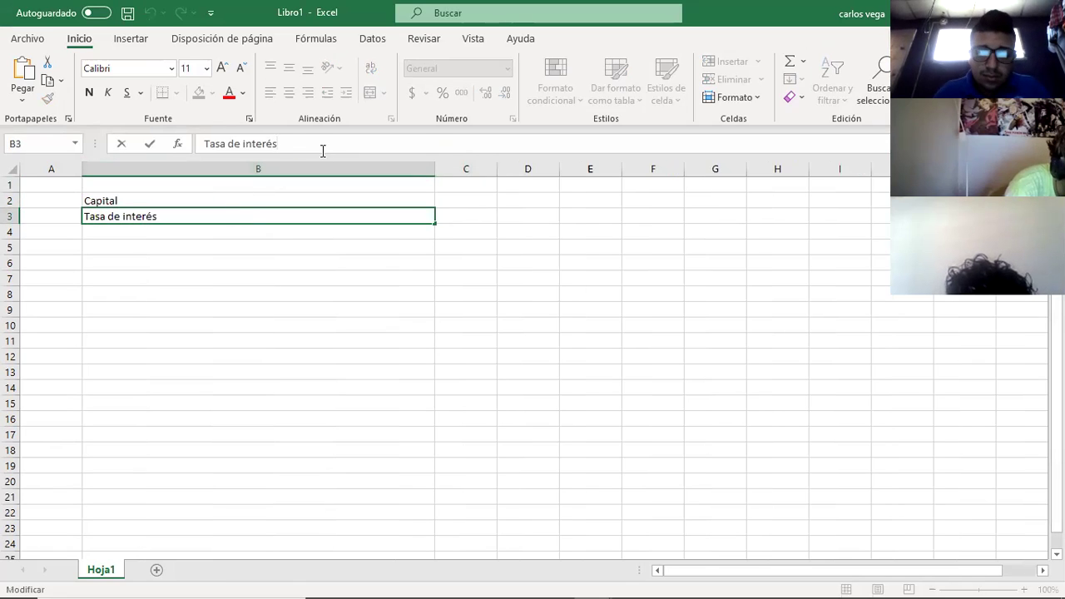
{"action": "type", "text": "="}
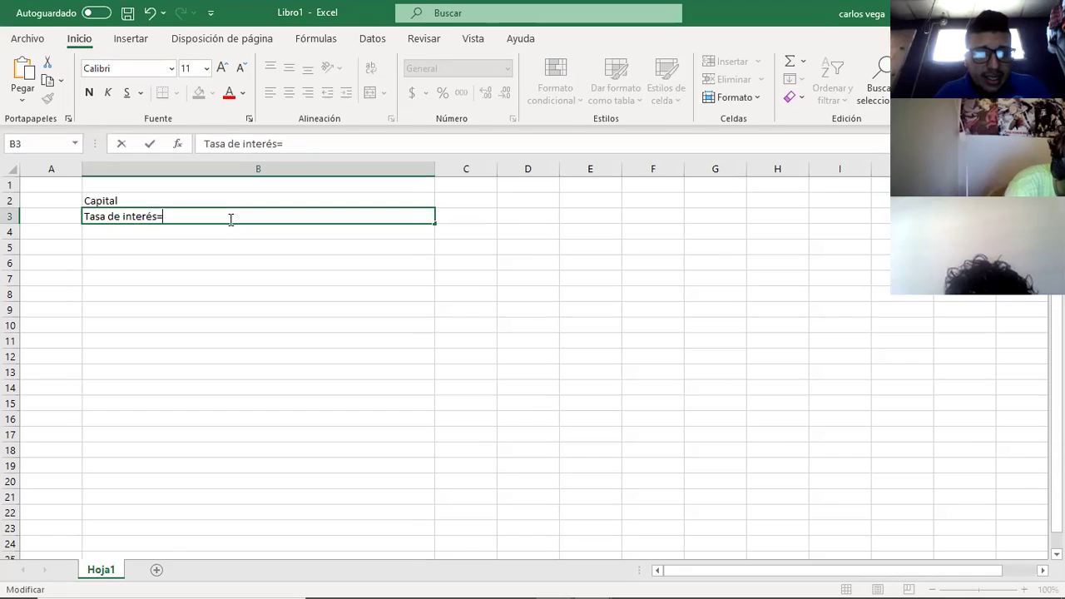
{"action": "type", "text": "13"}
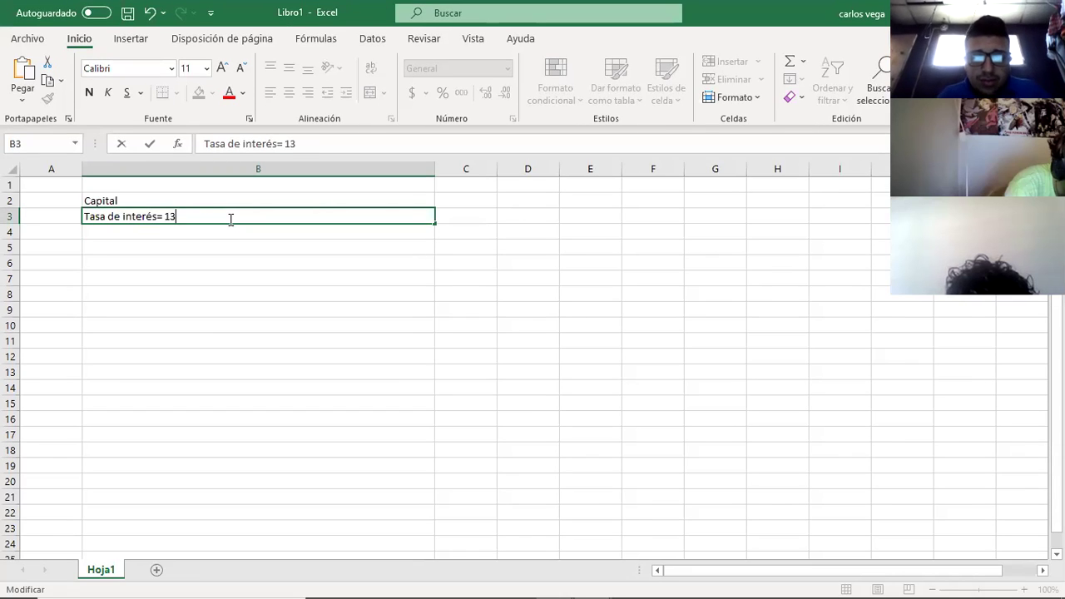
{"action": "type", "text": "% anual ca"}
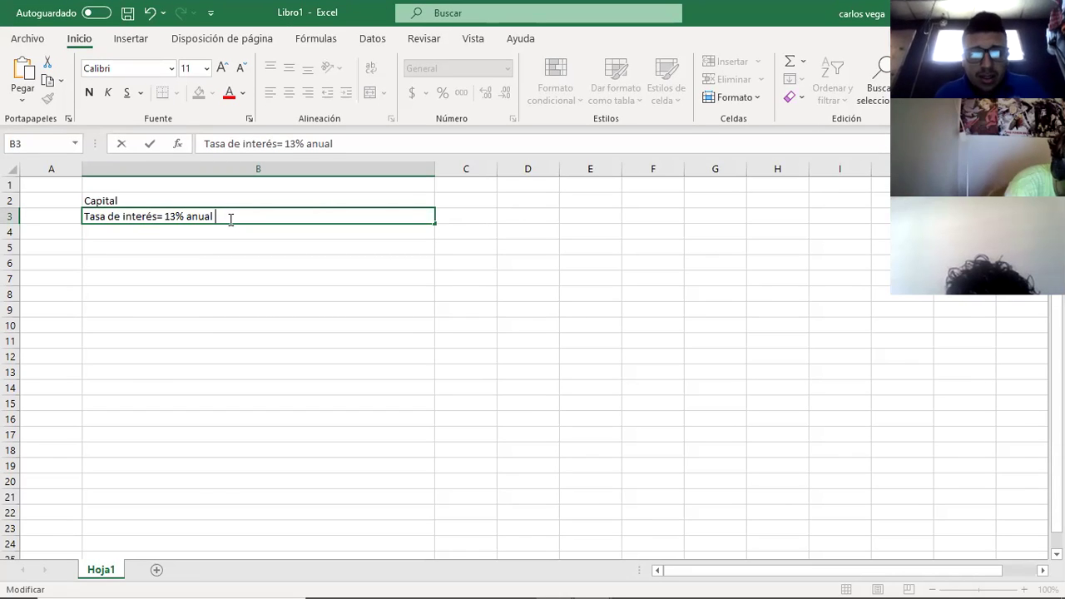
{"action": "type", "text": "pitalizable"}
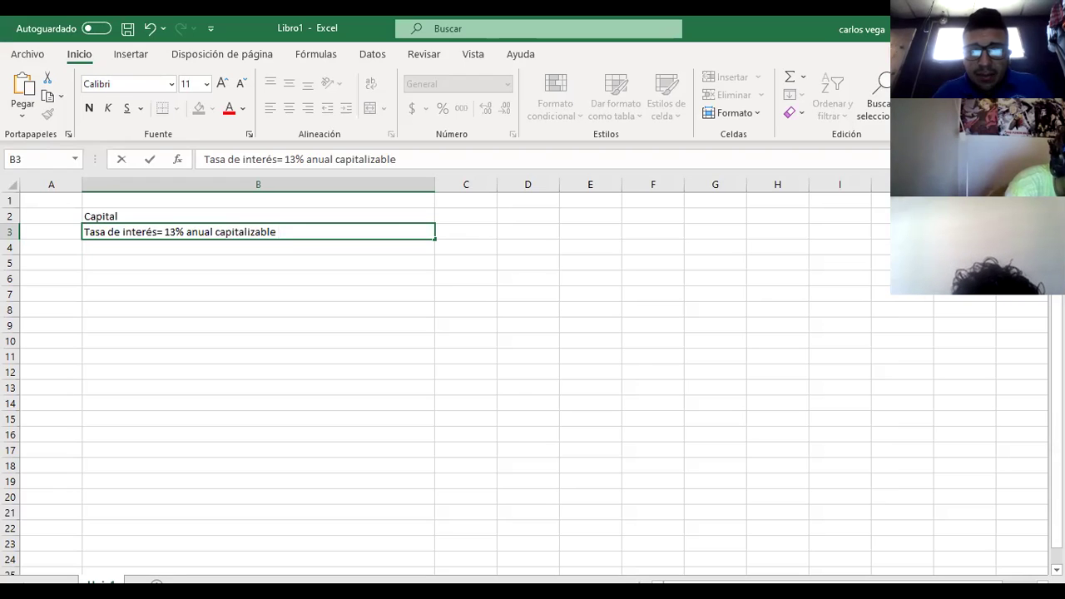
{"action": "type", "text": "cada mes"}
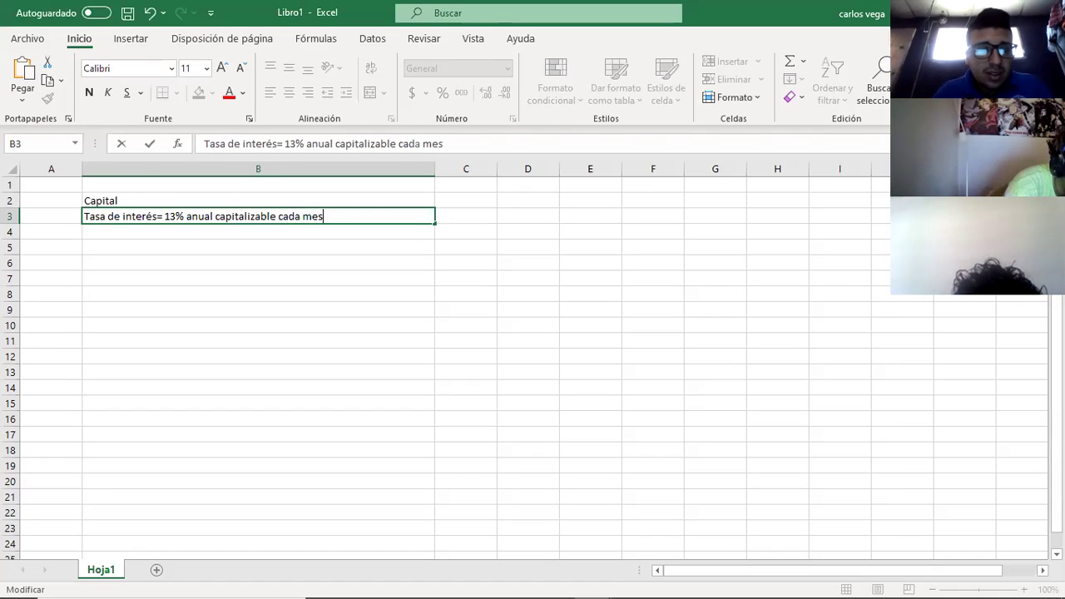
- Replace the text in cell B2 with "Capital=450000"
{"action": "left_click", "coordinate": [281, 202]}
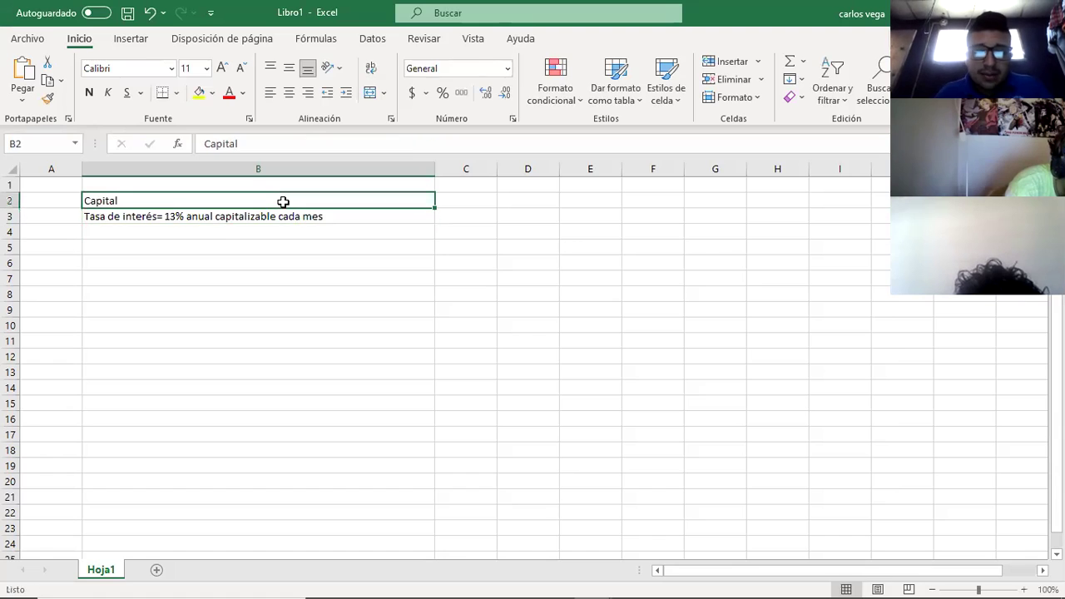
{"action": "type", "text": "="}
{"action": "key", "text": "BackSpace"}
{"action": "type", "text": "capi"}
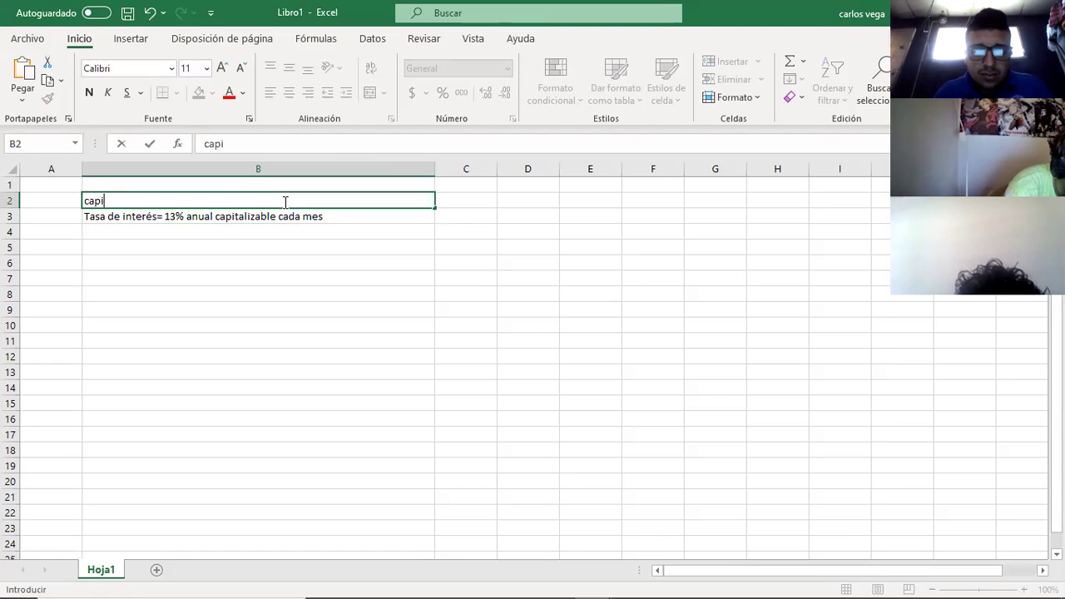
{"action": "type", "text": "tal="}
{"action": "key", "text": "BackSpace"}
{"action": "key", "text": "BackSpace"}
{"action": "key", "text": "BackSpace"}
{"action": "key", "text": "BackSpace"}
{"action": "key", "text": "BackSpace"}
{"action": "key", "text": "BackSpace"}
{"action": "key", "text": "BackSpace"}
{"action": "key", "text": "BackSpace"}
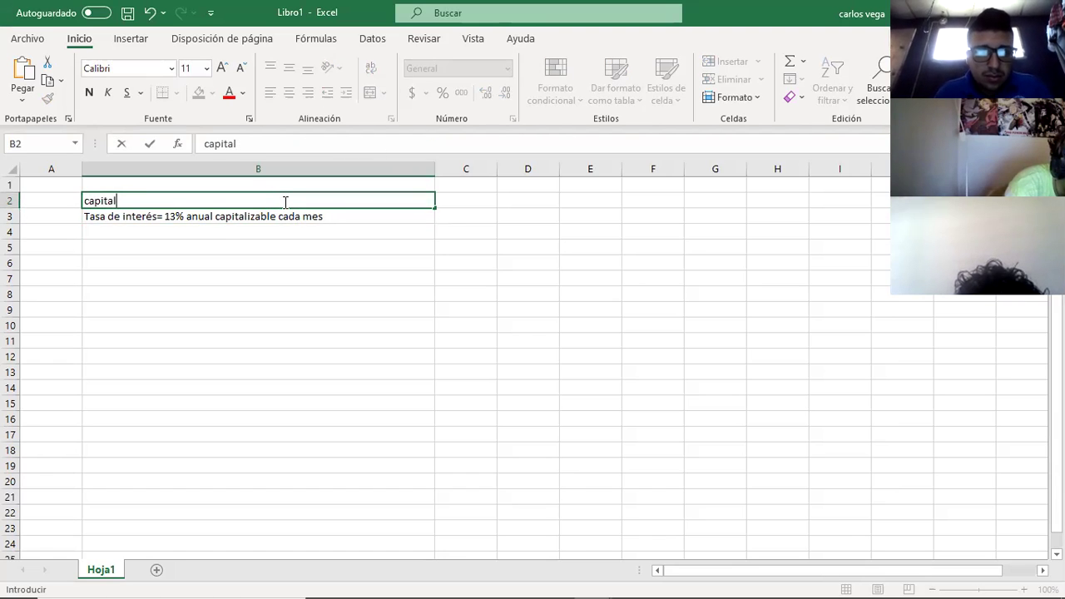
{"action": "type", "text": "Capita"}
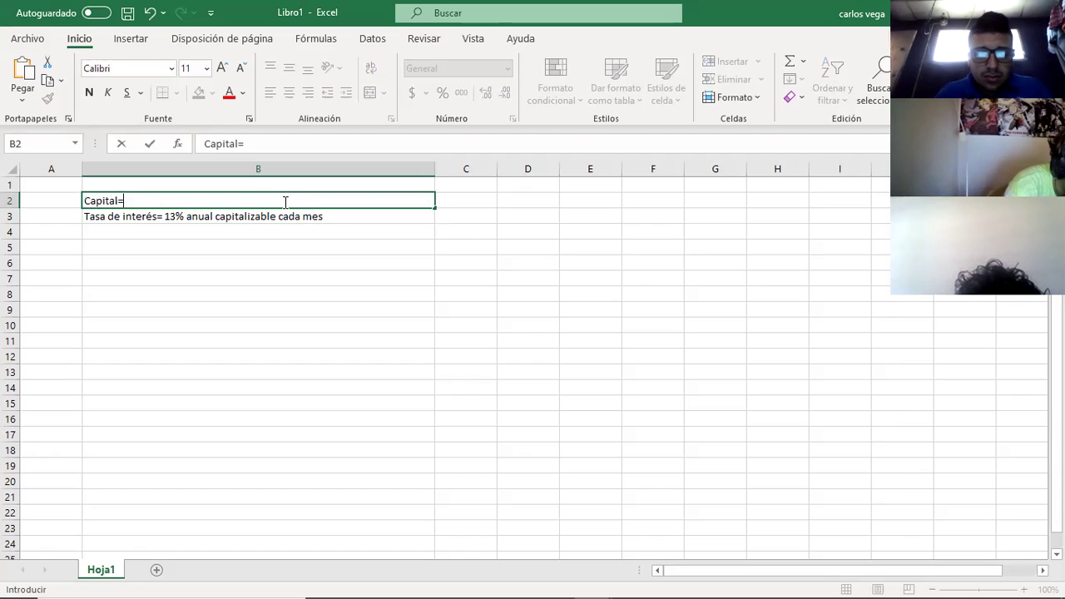
{"action": "type", "text": "l=450000"}
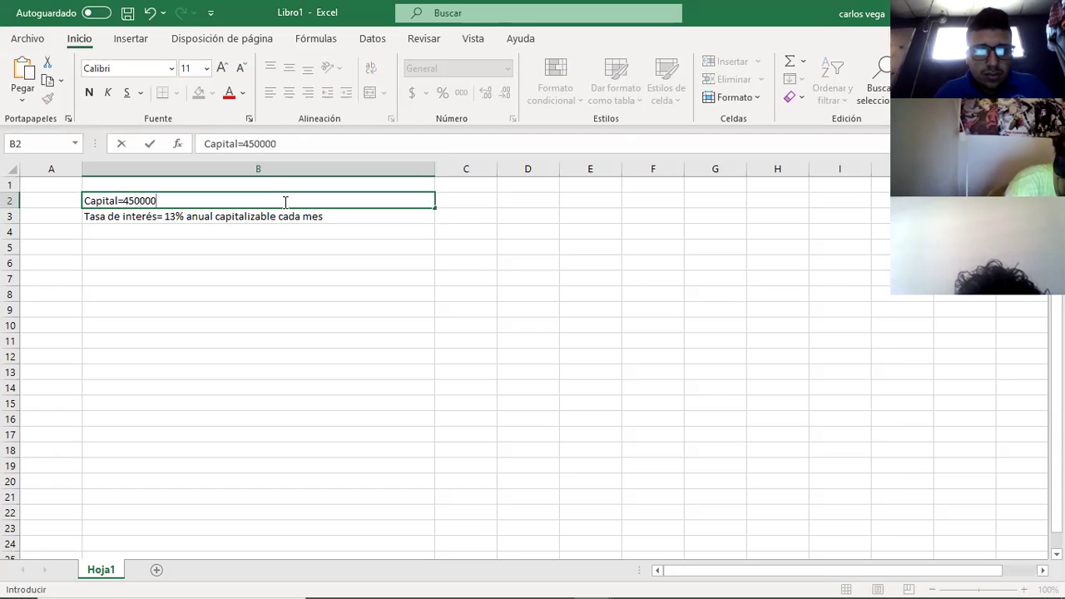
{"action": "key", "text": "Return"}
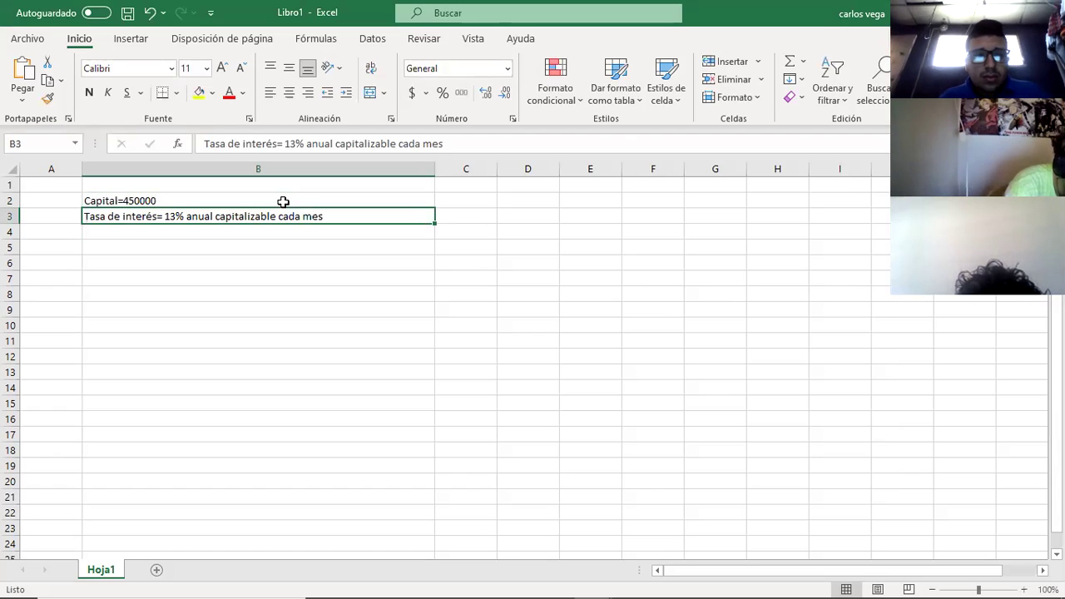
- Enter the column header "Meses" in cell B5
{"action": "left_click", "coordinate": [279, 247]}
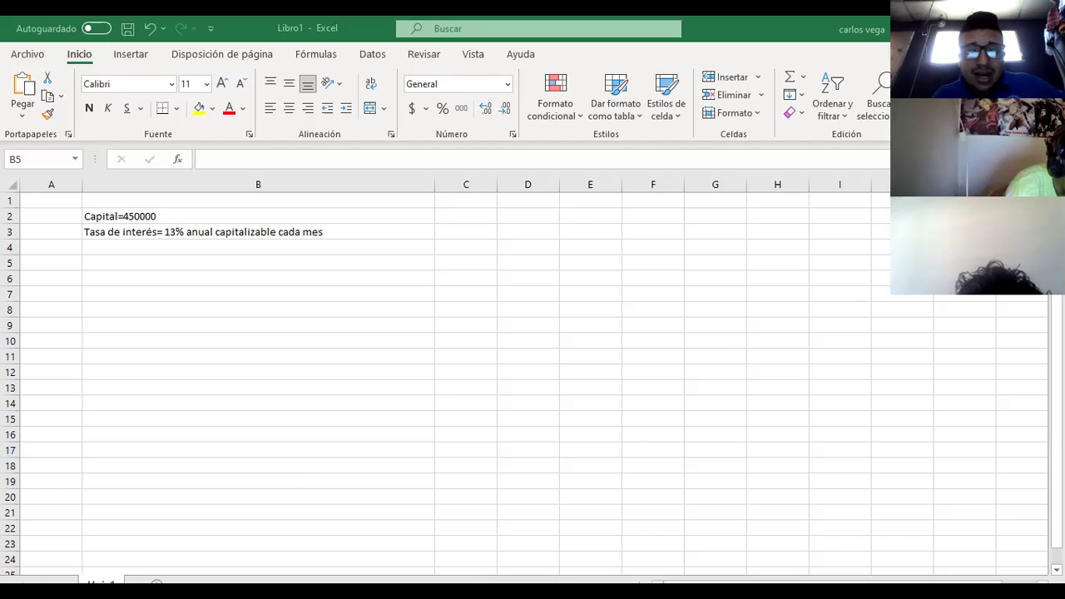
{"action": "left_click", "coordinate": [281, 255]}
{"action": "type", "text": "Mese"}
{"action": "key", "text": "Return"}
{"action": "type", "text": "s"}
{"action": "key", "text": "BackSpace"}
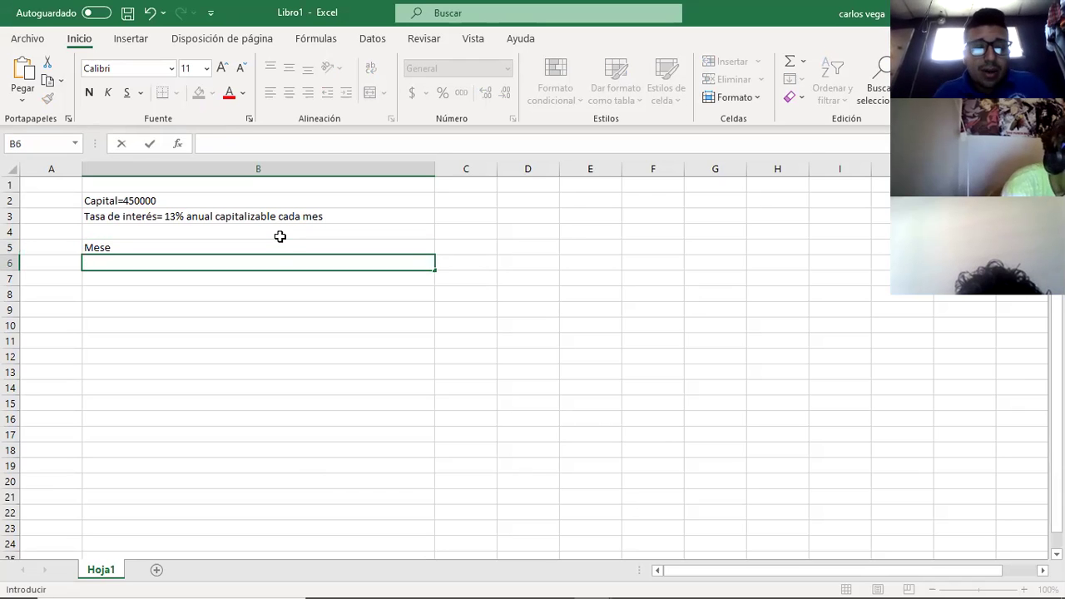
{"action": "left_click", "coordinate": [280, 240]}
{"action": "type", "text": "Meses"}
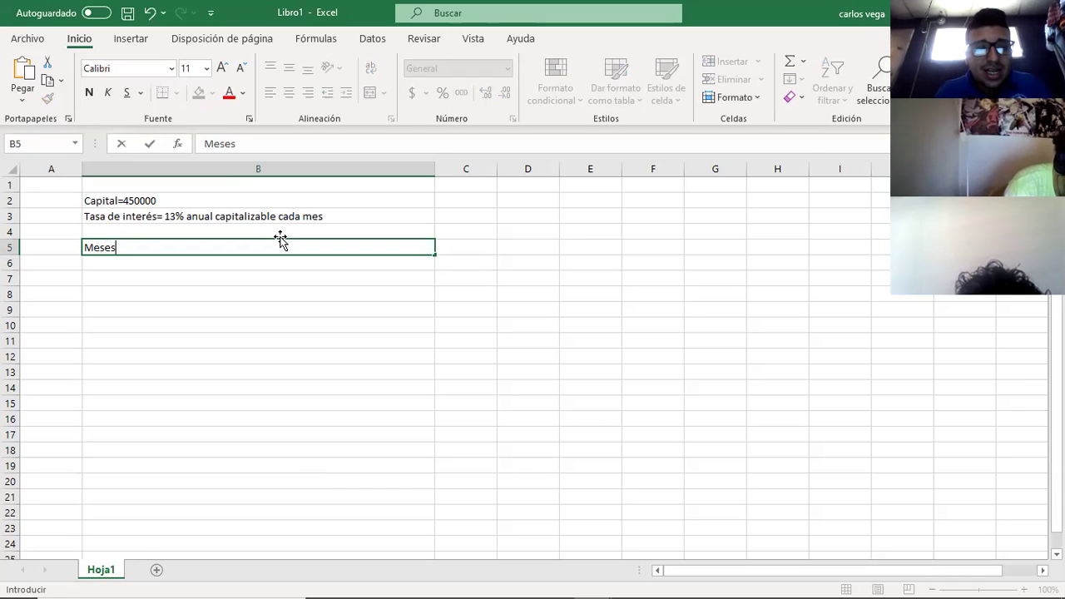
{"action": "key", "text": "Tab"}
{"action": "left_click", "coordinate": [281, 241]}
{"action": "key", "text": "Return"}
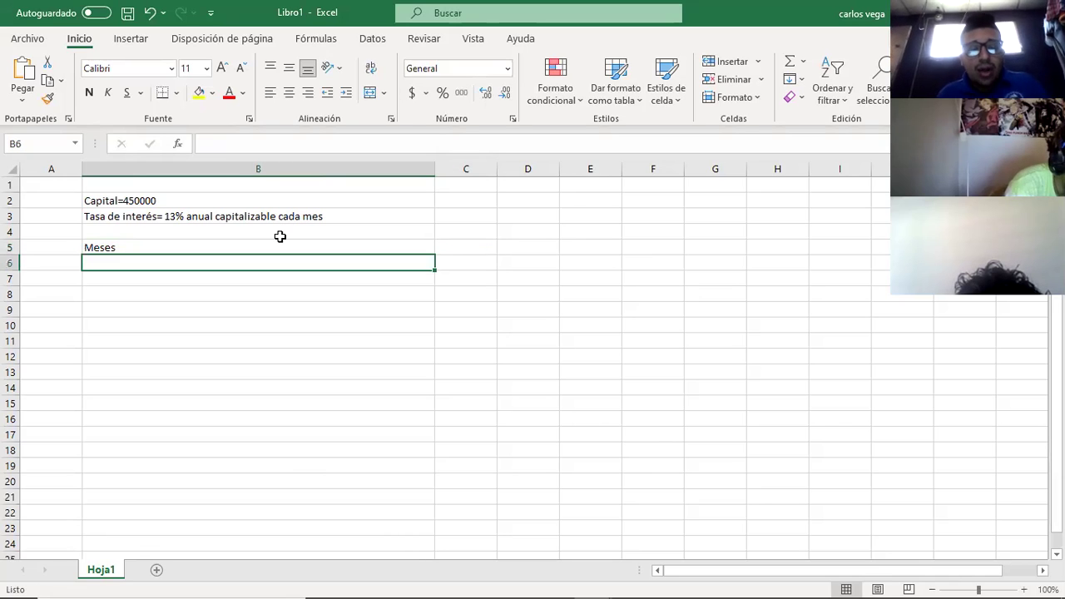
- Number the months 1 to 6 down cells B6 to B11 under the Meses header
{"action": "type", "text": "1"}
{"action": "key", "text": "Return"}
{"action": "type", "text": "2"}
{"action": "key", "text": "Return"}
{"action": "type", "text": "3"}
{"action": "key", "text": "Return"}
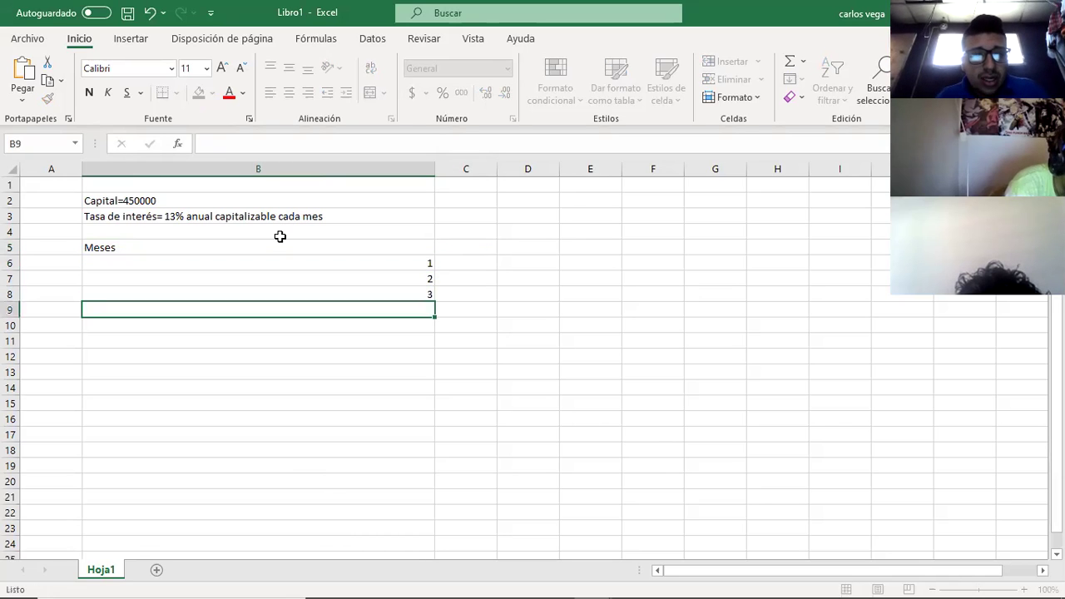
{"action": "type", "text": "4"}
{"action": "key", "text": "Return"}
{"action": "type", "text": "5"}
{"action": "key", "text": "Return"}
{"action": "type", "text": "6"}
{"action": "key", "text": "Tab"}
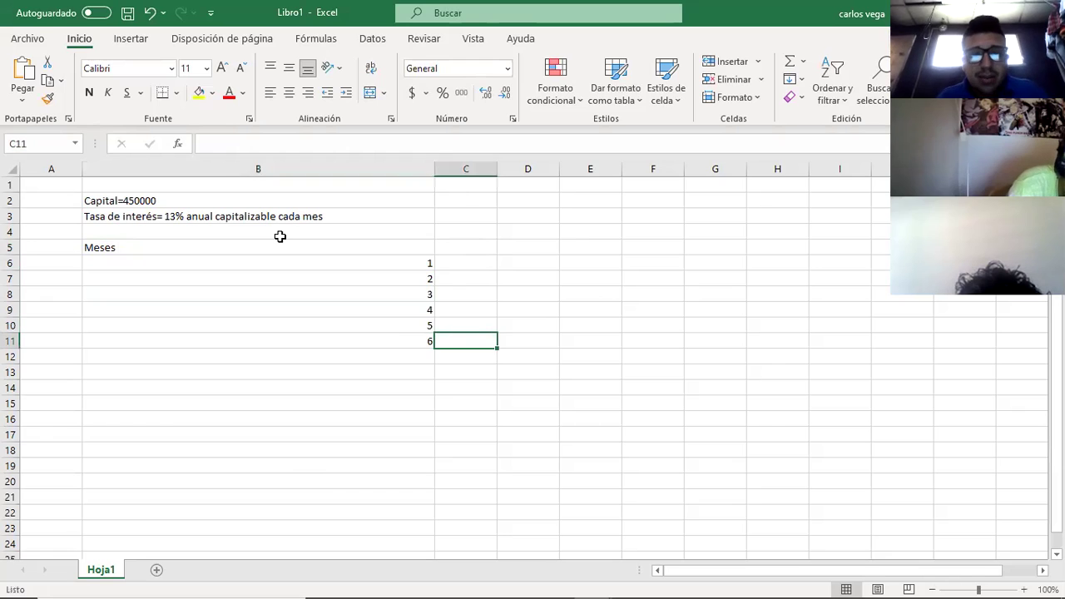
- Add the headers "Monto" in C5 and "Interes mensual" in D5, widening column D to fit its header
{"action": "left_click", "coordinate": [452, 250]}
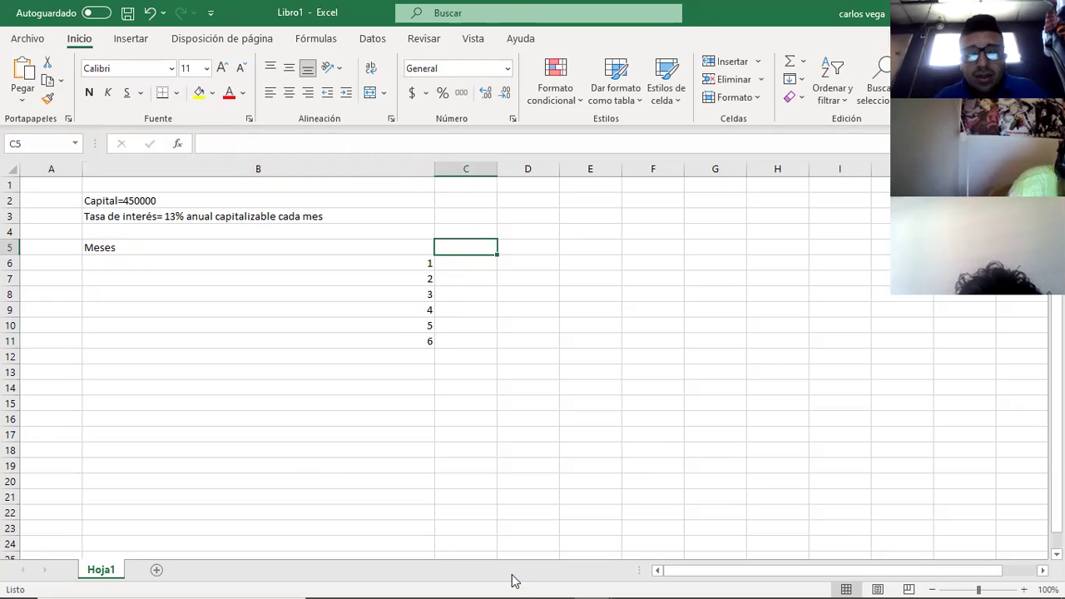
{"action": "type", "text": "Monto"}
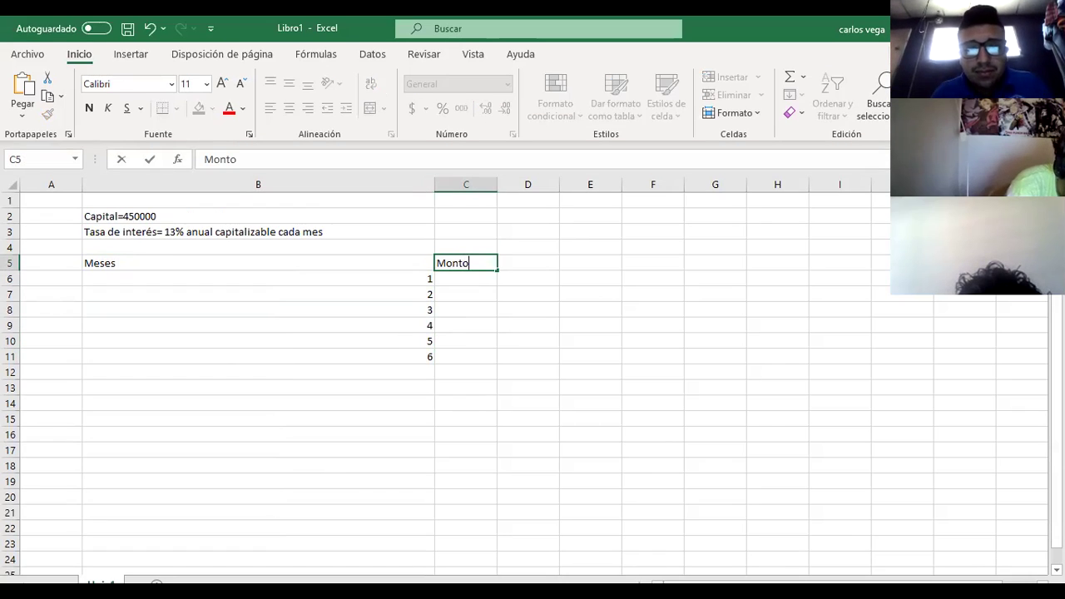
{"action": "left_click", "coordinate": [515, 265]}
{"action": "type", "text": "Interes me"}
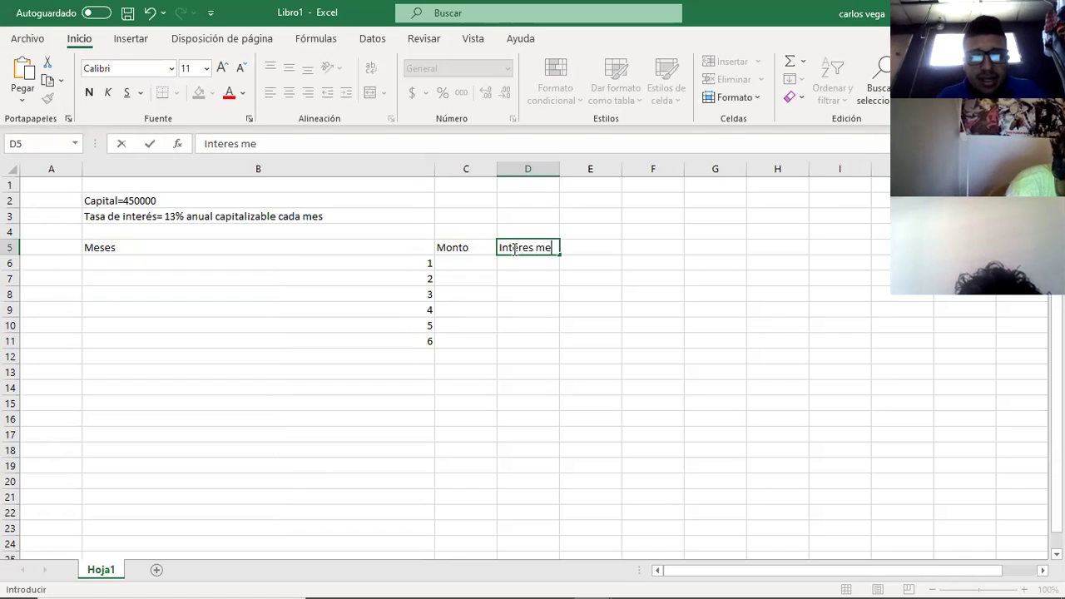
{"action": "type", "text": "nsual"}
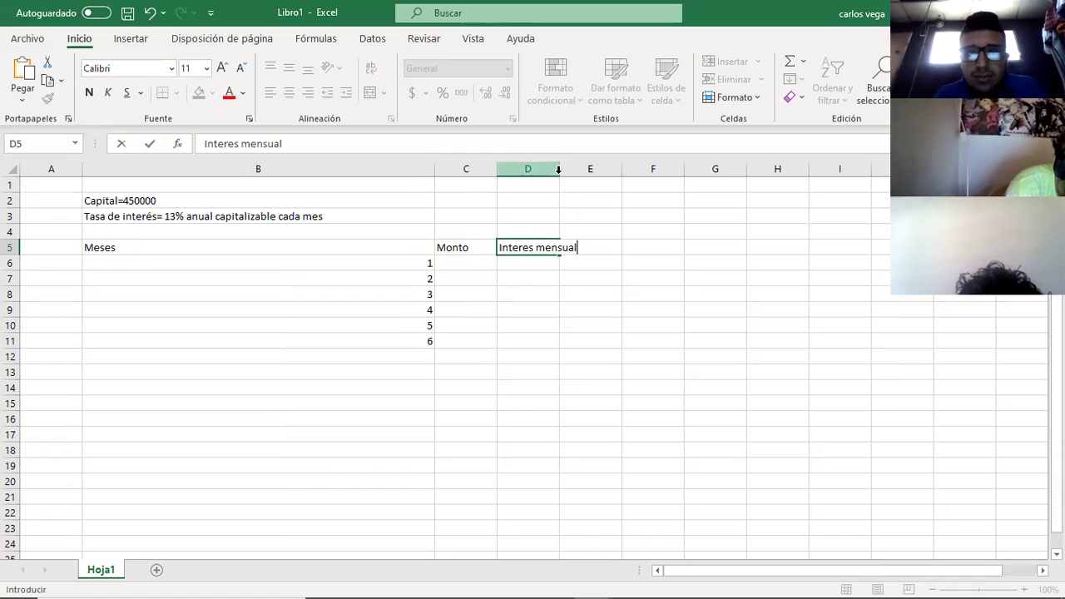
{"action": "left_click", "coordinate": [552, 254]}
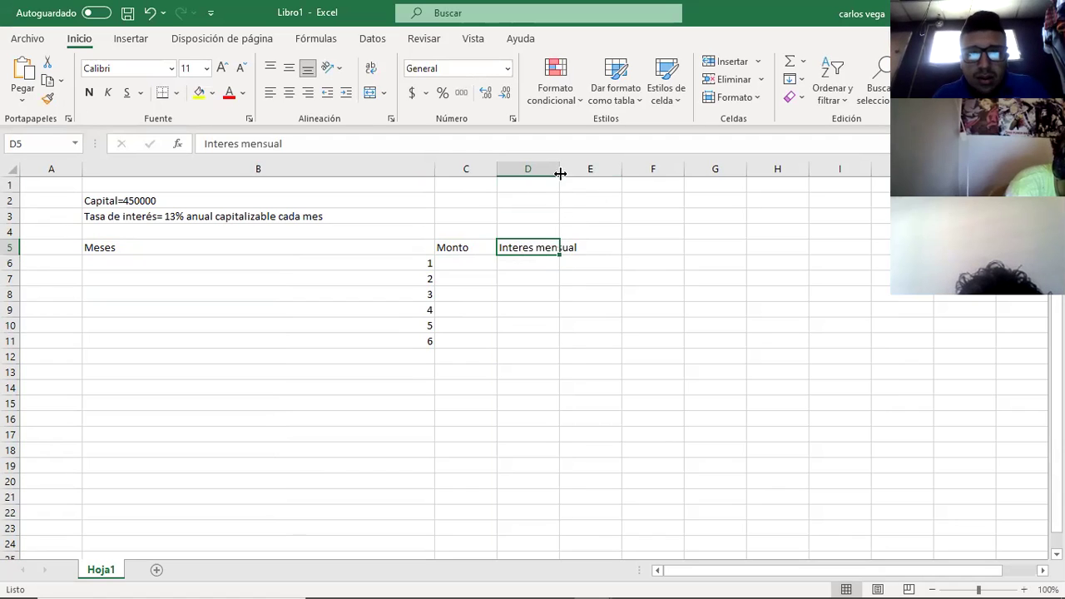
{"action": "left_click_drag", "start_coordinate": [561, 173], "coordinate": [634, 195]}
- Enter the formula =13%/100 in cell C3, beside the interest rate text
{"action": "left_click", "coordinate": [439, 217]}
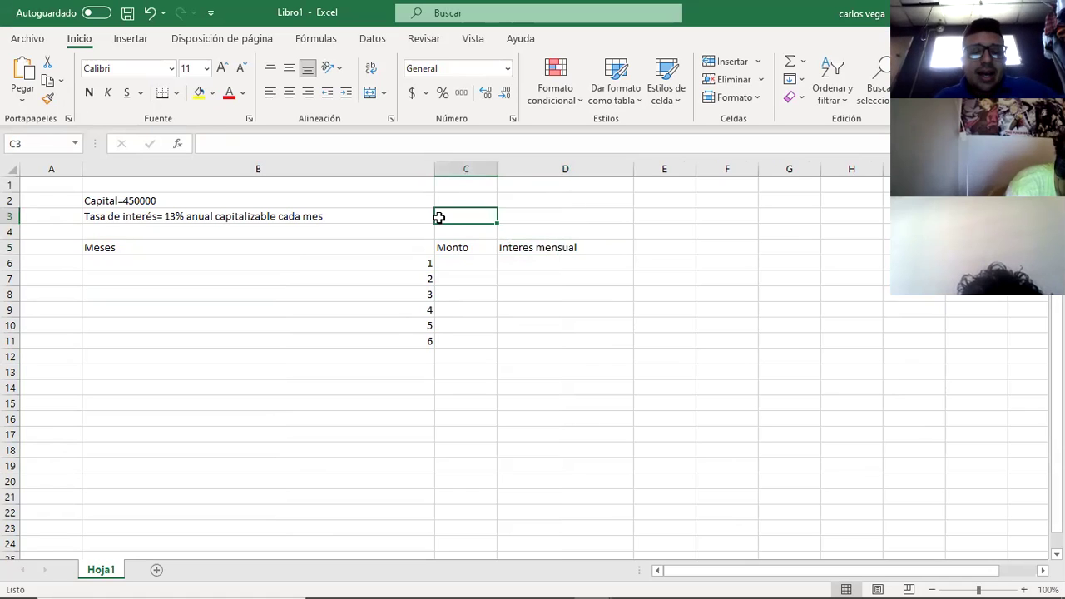
{"action": "type", "text": "="}
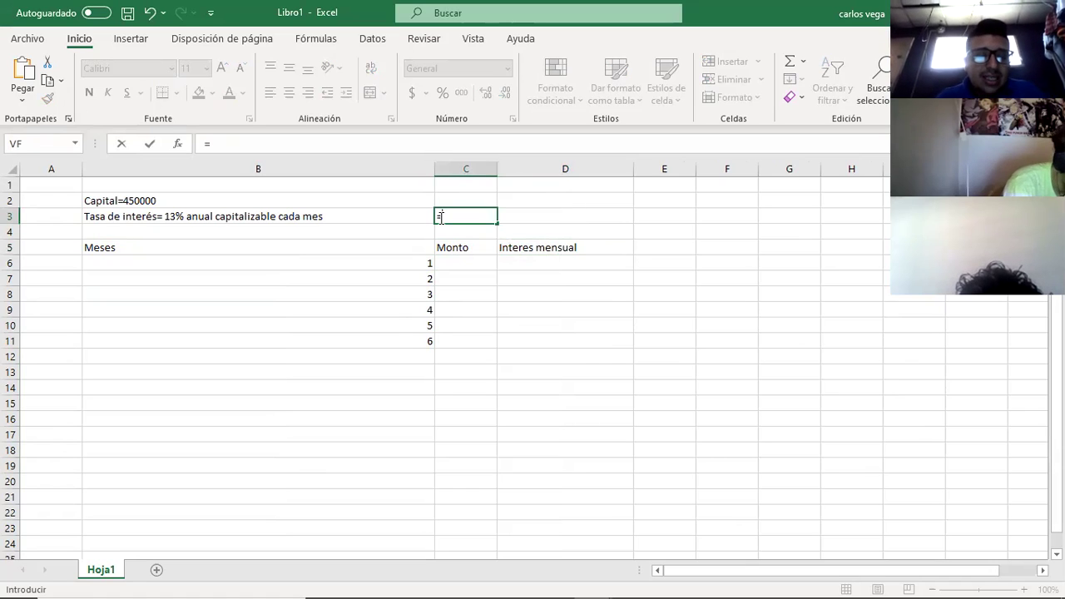
{"action": "type", "text": "13%"}
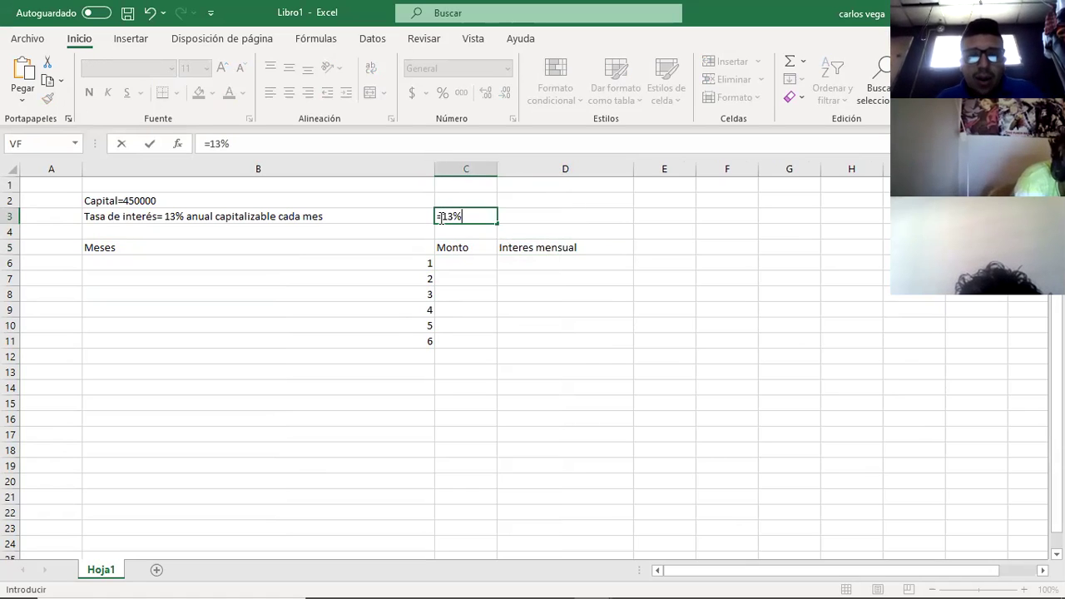
{"action": "type", "text": "/100"}
{"action": "key", "text": "Return"}
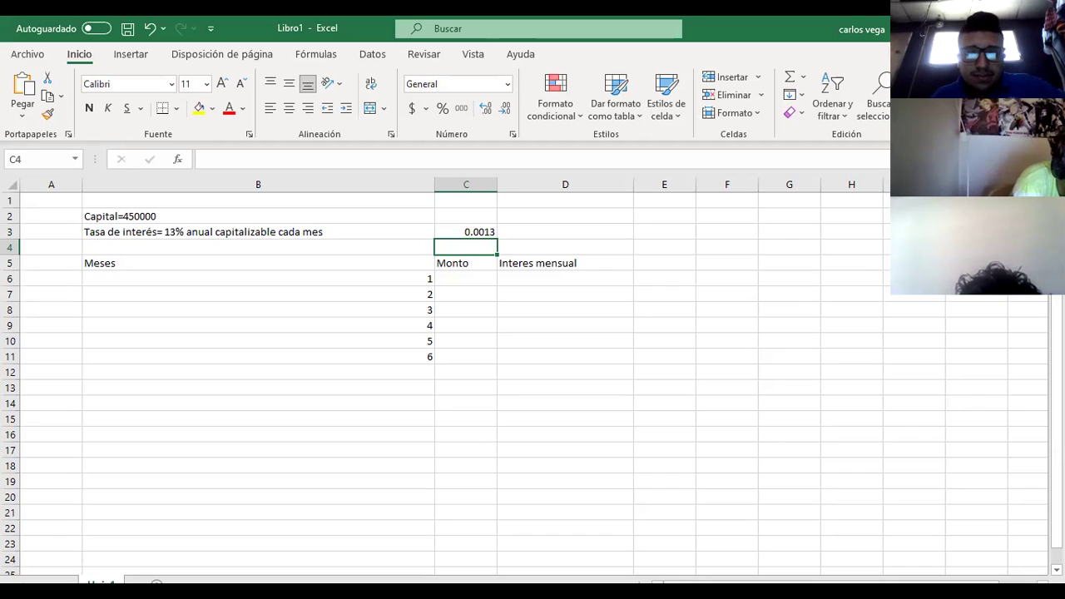
{"action": "key", "text": "alt+Tab"}
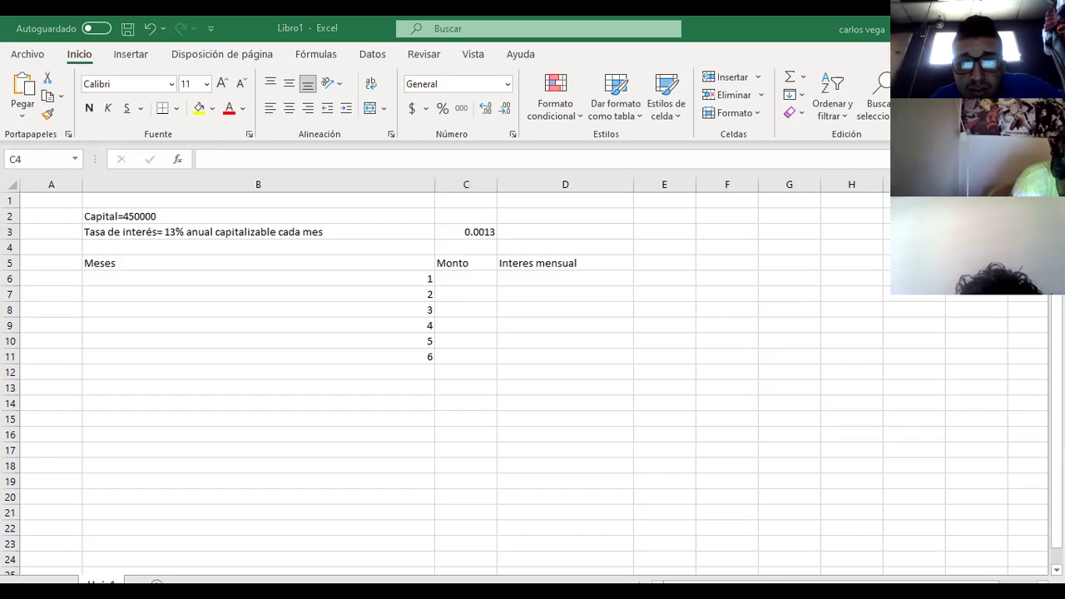
{"action": "key", "text": "alt+Tab"}
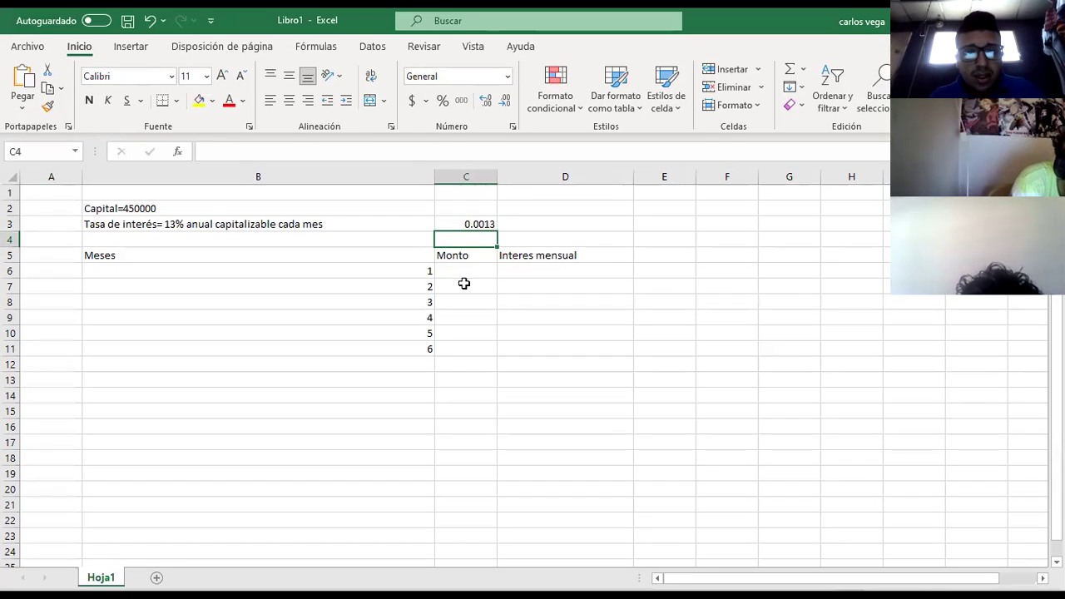
- Correct the formula in cell C3 to =13/100 by removing the percent sign
{"action": "left_click", "coordinate": [479, 232]}
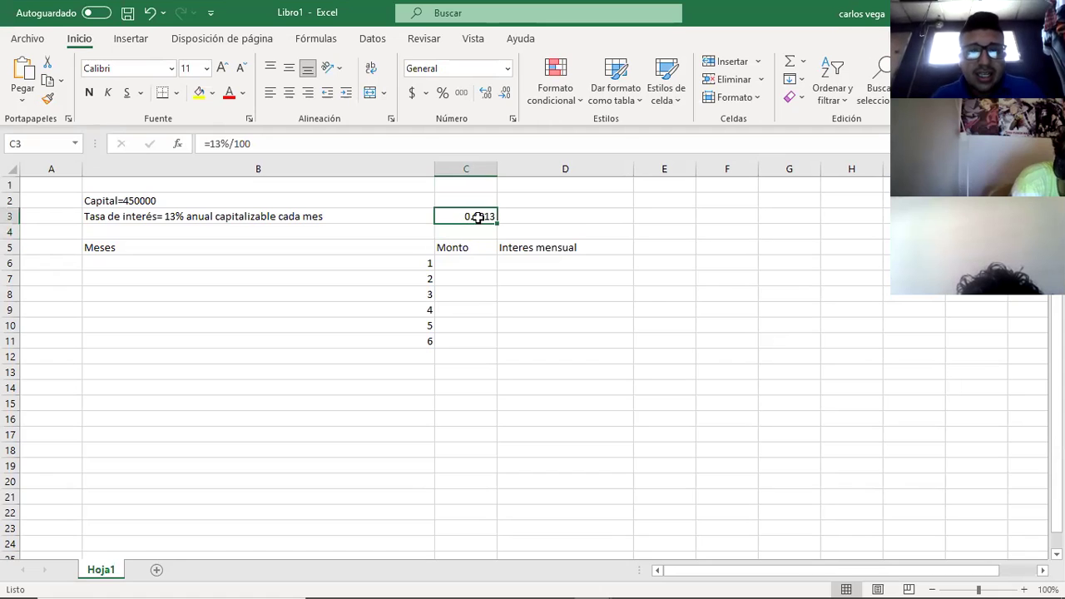
{"action": "left_click", "coordinate": [229, 143]}
{"action": "key", "text": "BackSpace"}
{"action": "key", "text": "Return"}
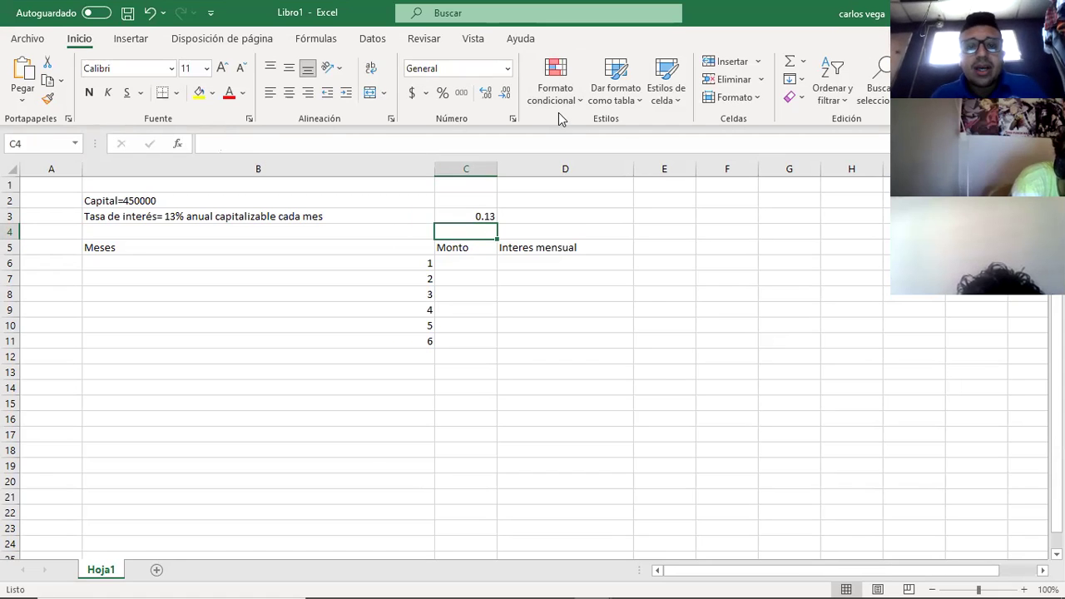
{"action": "left_click", "coordinate": [477, 210]}
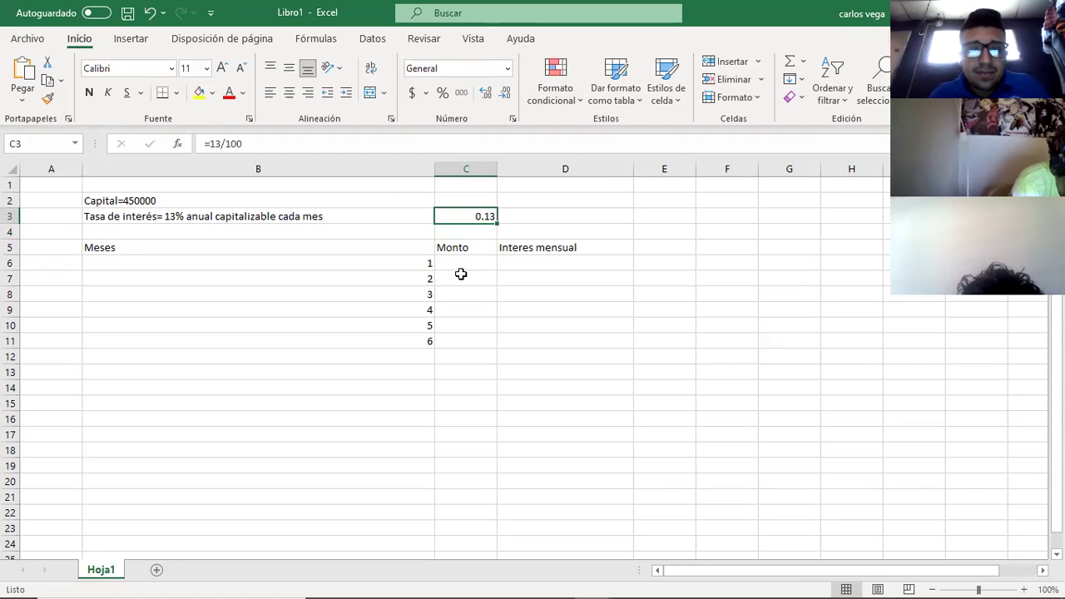
- Enter the compound amount formula =B2*(1+(C3/12))^B6 in cell C6 for month 1
{"action": "left_click", "coordinate": [478, 263]}
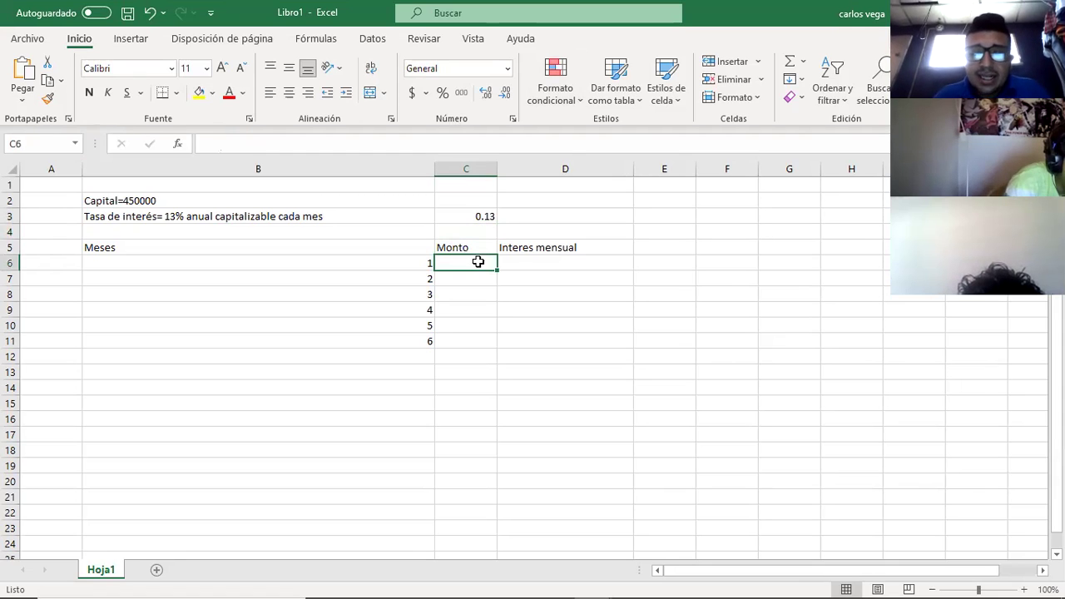
{"action": "type", "text": "="}
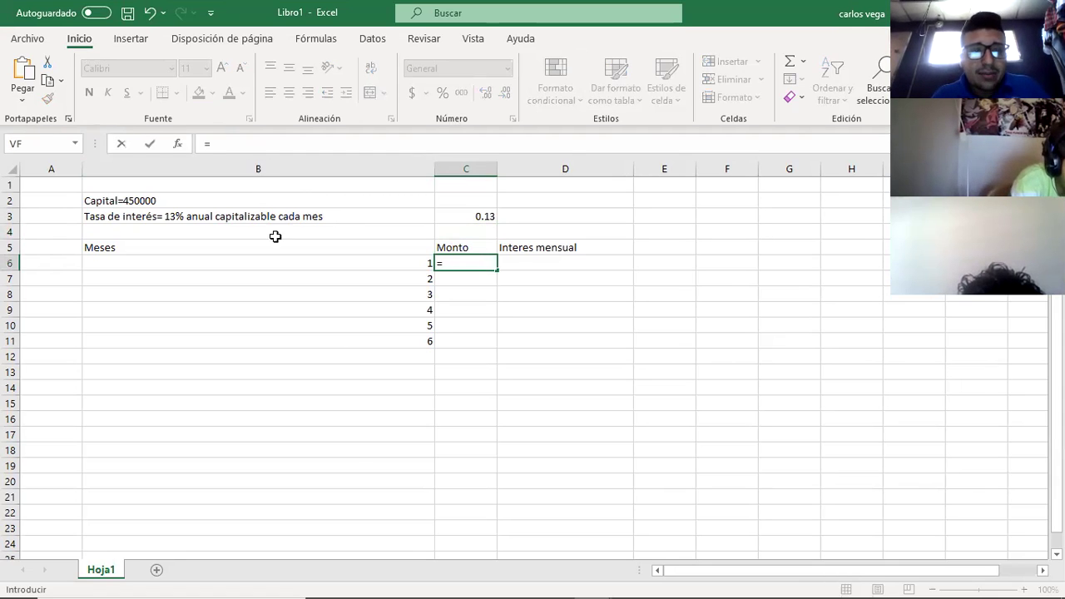
{"action": "left_click", "coordinate": [196, 199]}
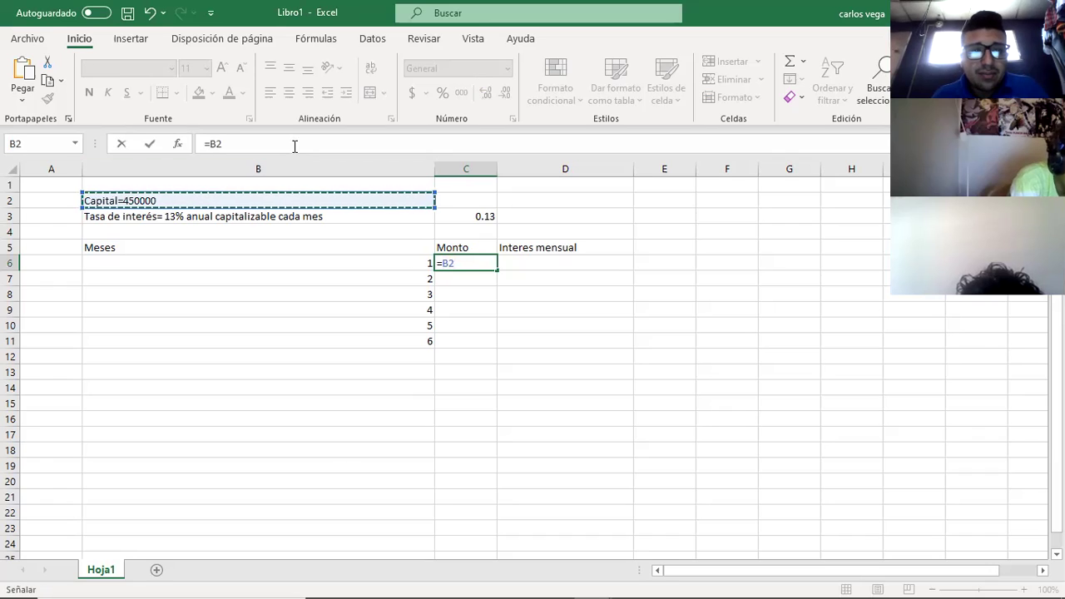
{"action": "type", "text": "+"}
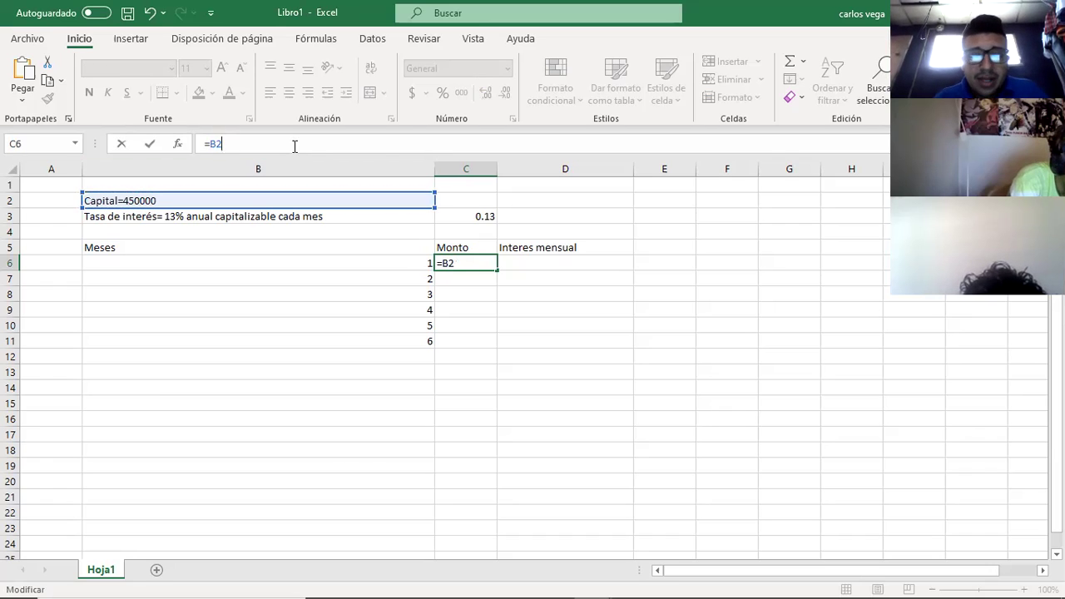
{"action": "type", "text": "*"}
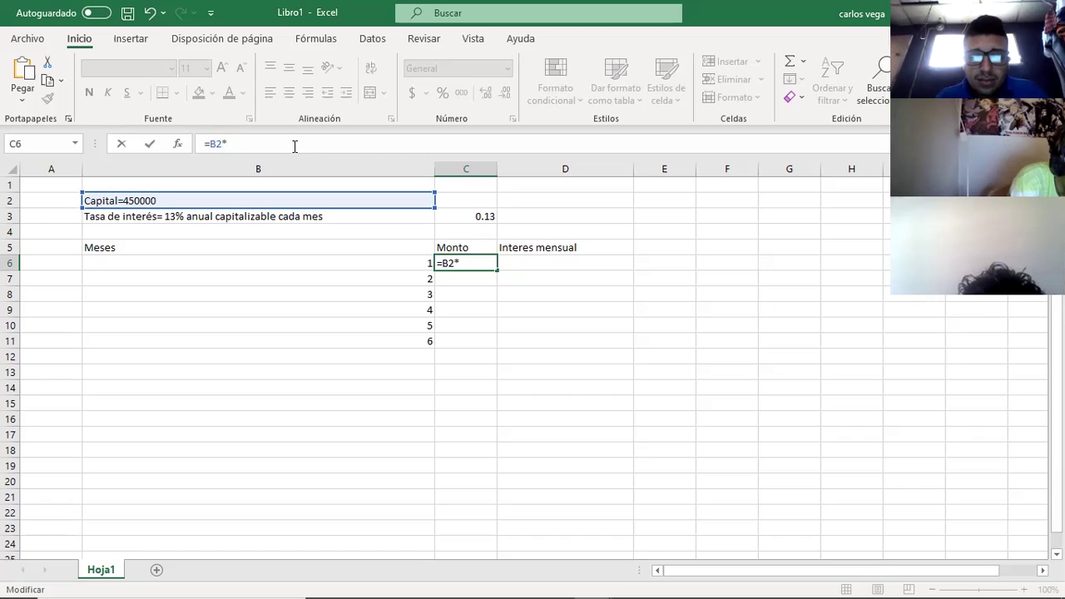
{"action": "type", "text": ")"}
{"action": "key", "text": "BackSpace"}
{"action": "type", "text": "(1"}
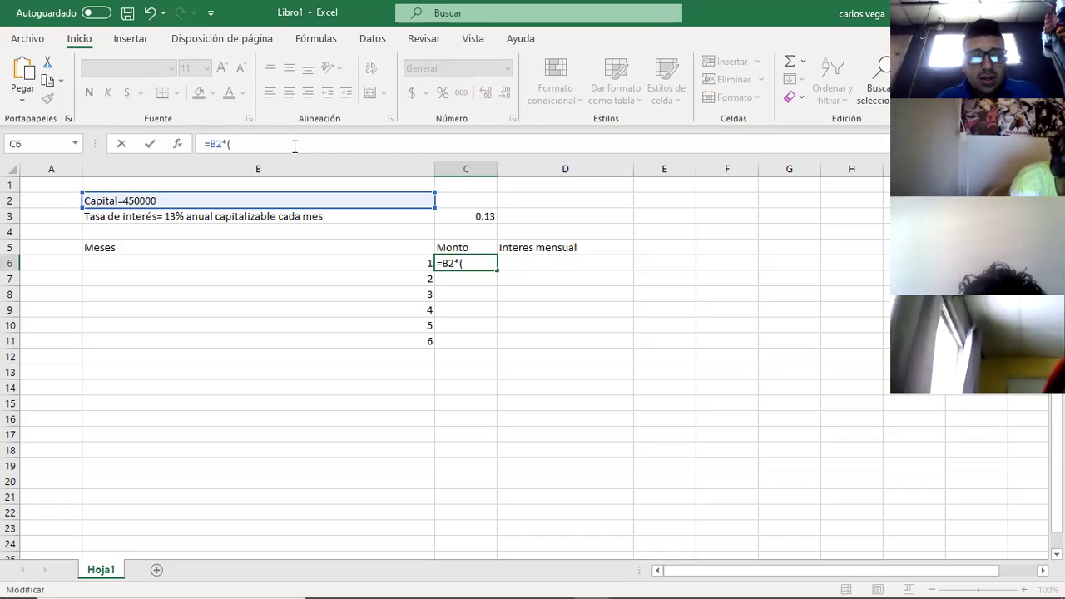
{"action": "type", "text": "+"}
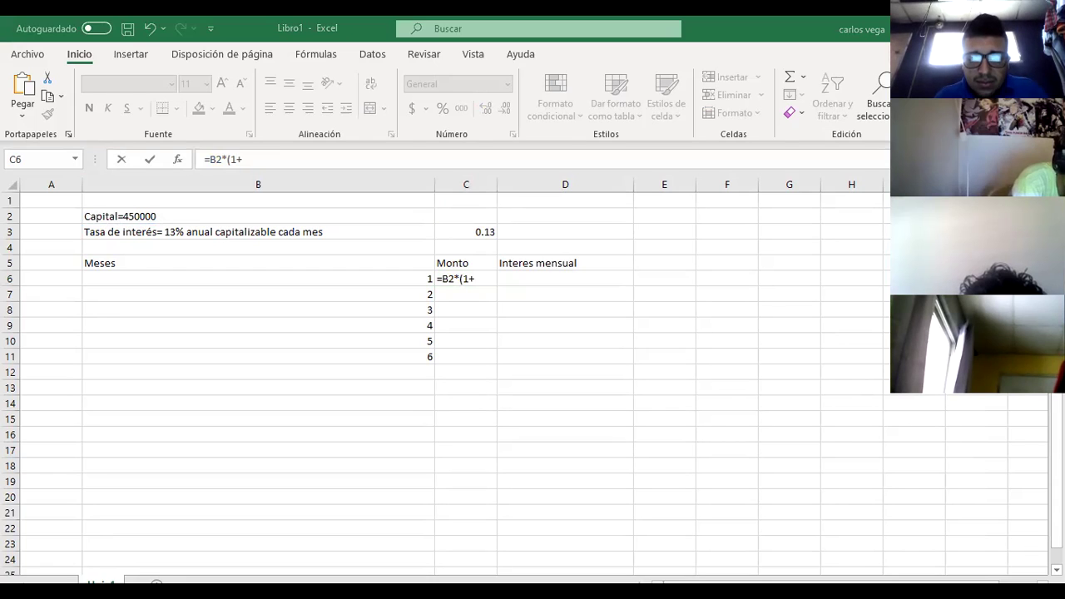
{"action": "type", "text": "0"}
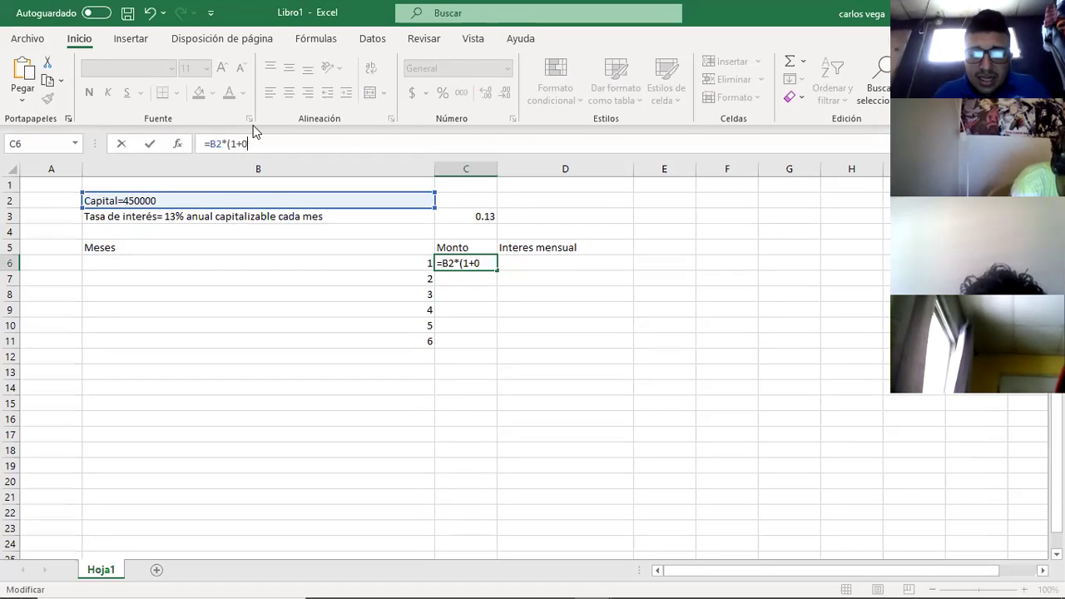
{"action": "type", "text": ".13"}
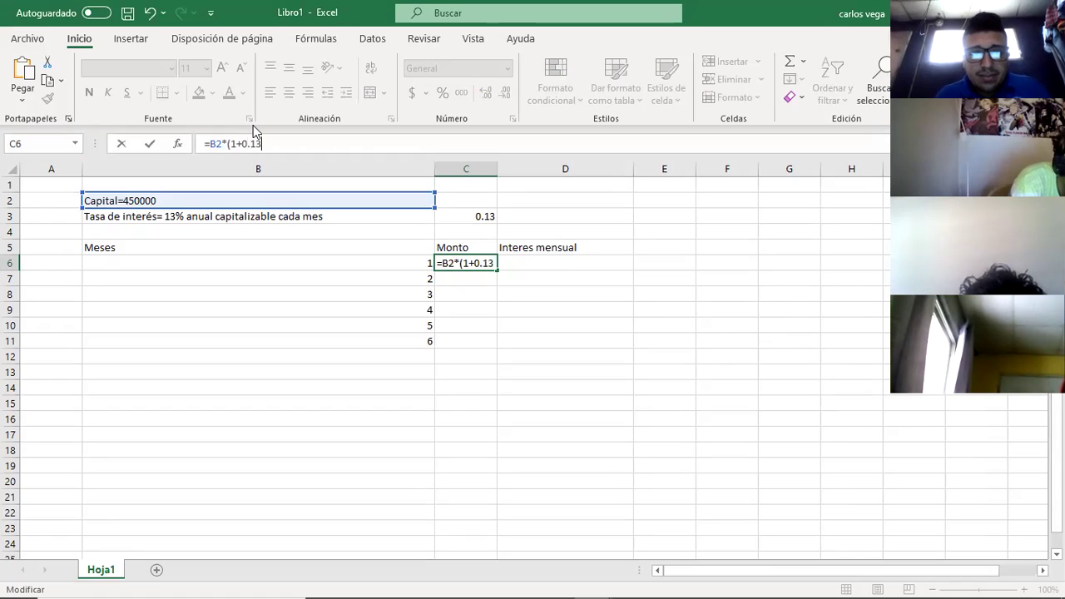
{"action": "key", "text": "BackSpace"}
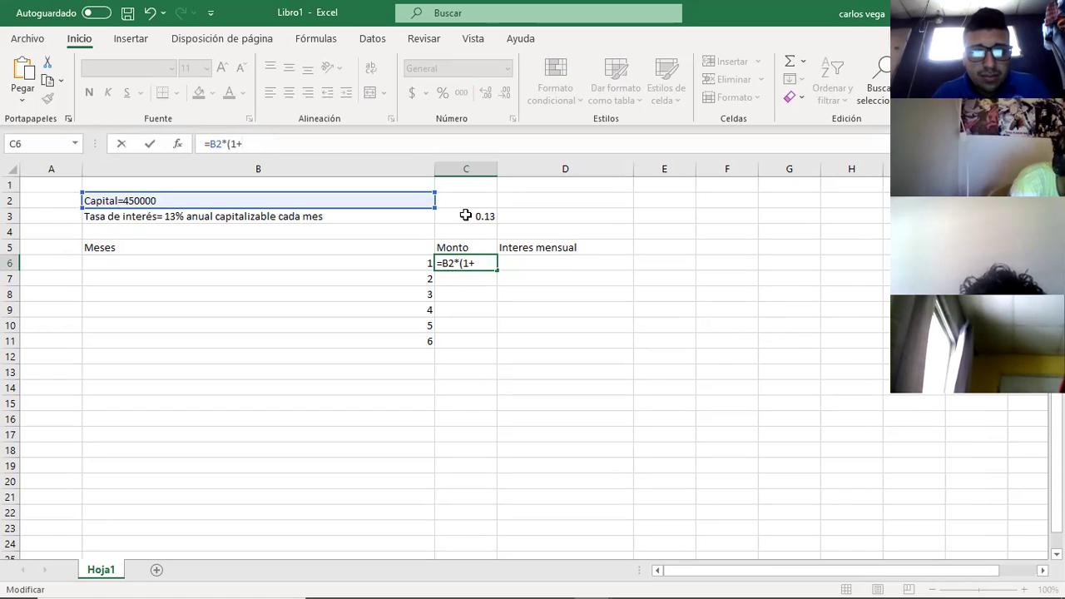
{"action": "left_click", "coordinate": [471, 217]}
{"action": "left_click", "coordinate": [240, 145]}
{"action": "type", "text": "("}
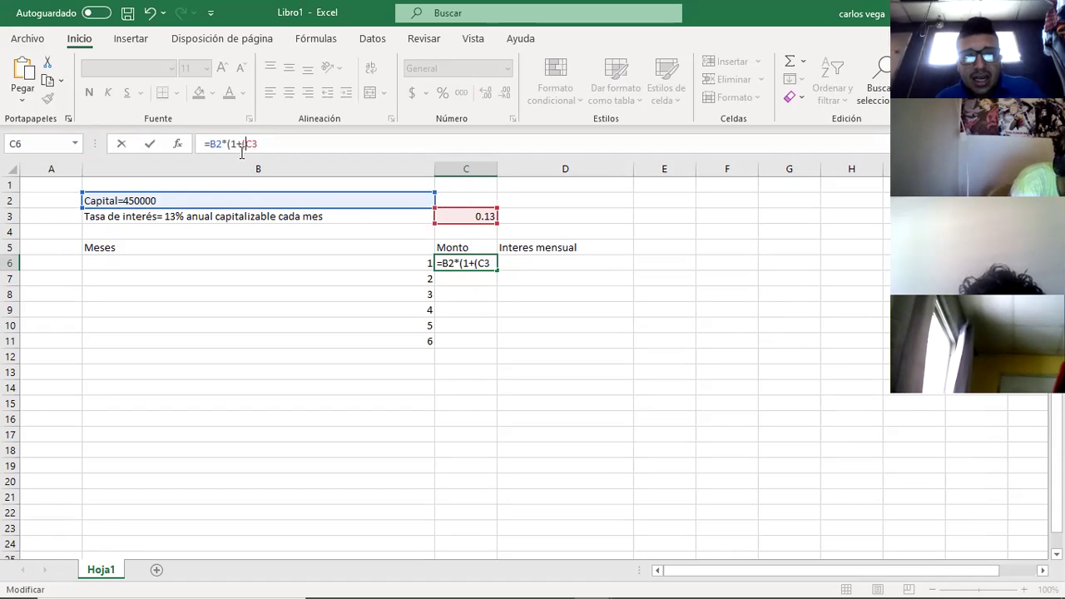
{"action": "key", "text": "End"}
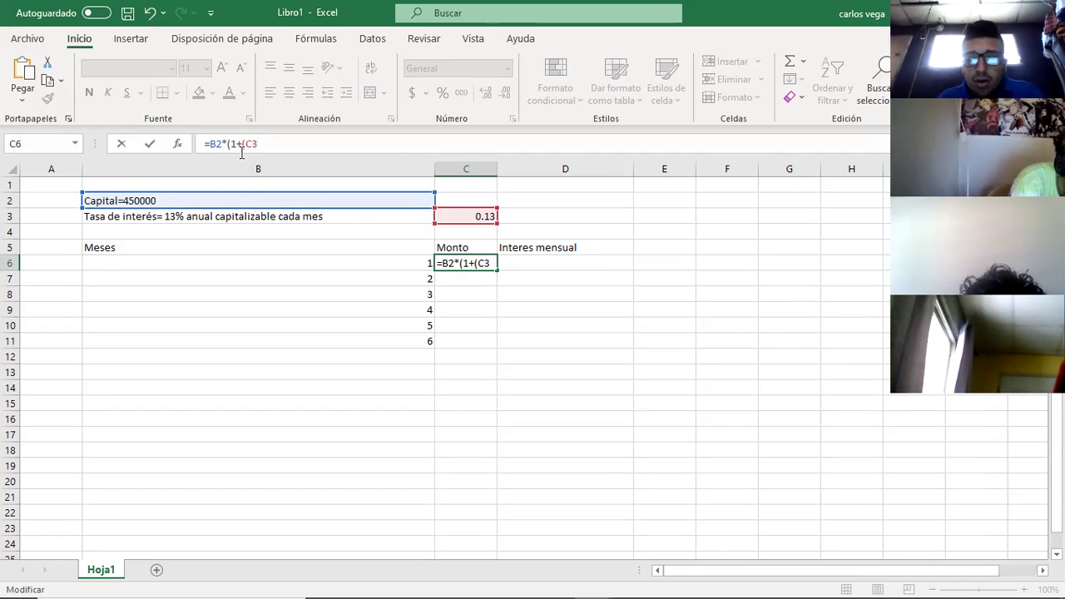
{"action": "type", "text": "/"}
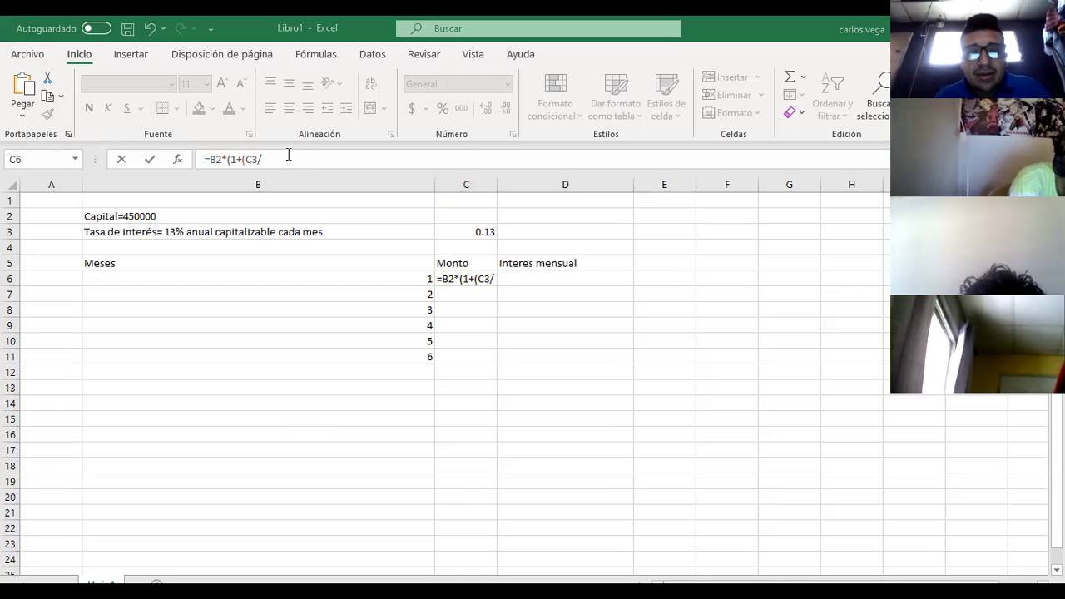
{"action": "type", "text": "12"}
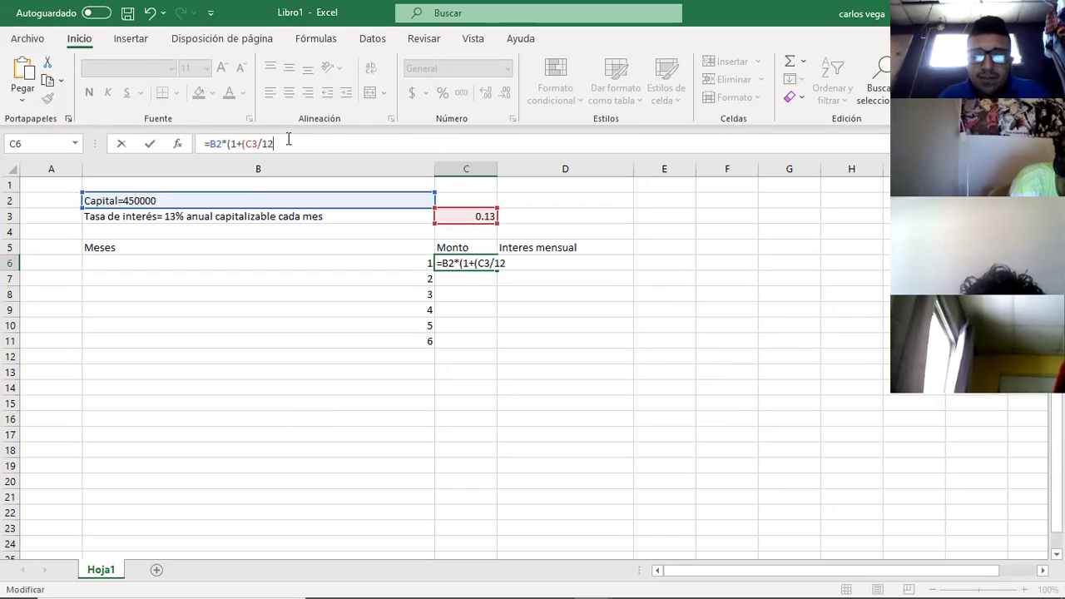
{"action": "type", "text": ")"}
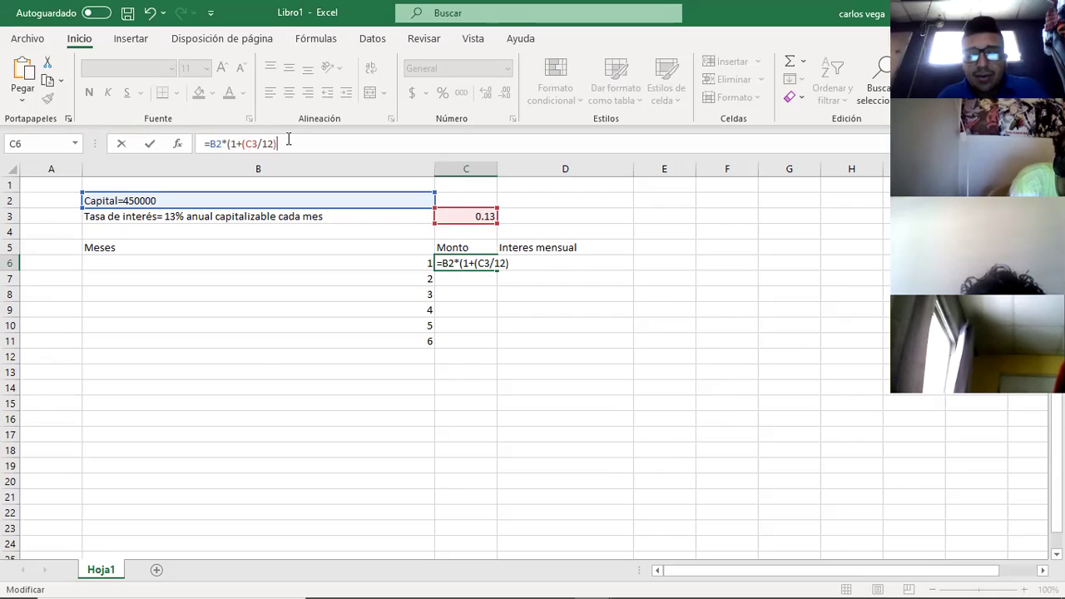
{"action": "type", "text": ")"}
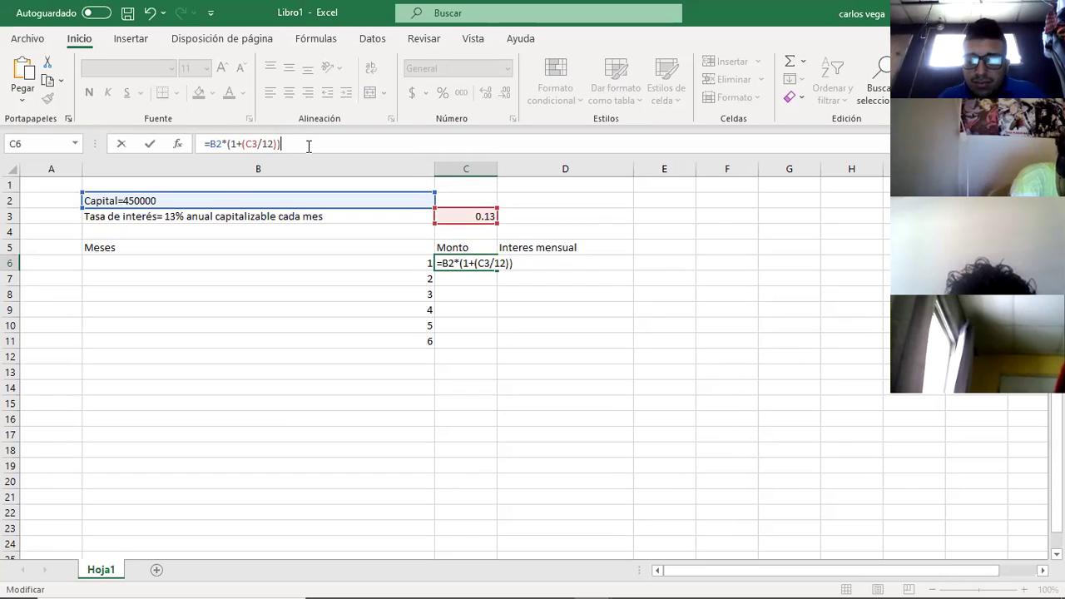
{"action": "type", "text": "^"}
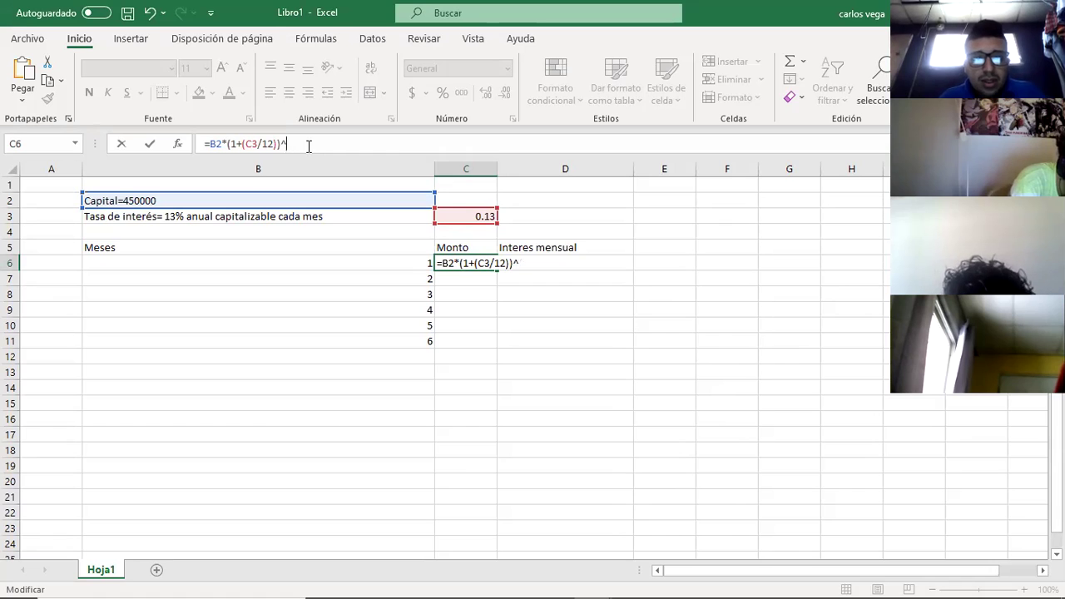
{"action": "left_click", "coordinate": [252, 262]}
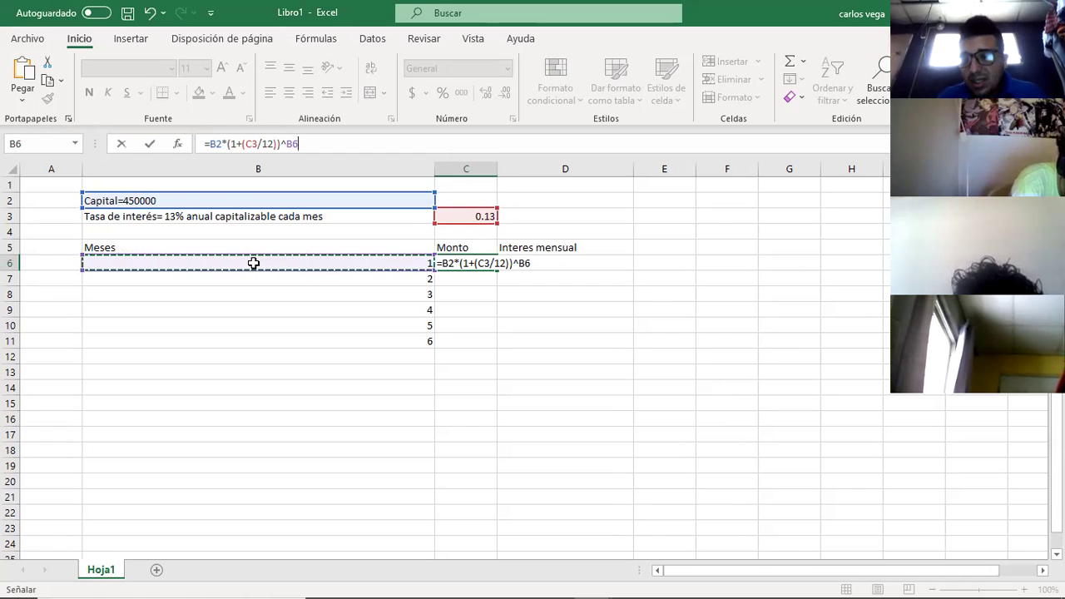
{"action": "key", "text": "Return"}
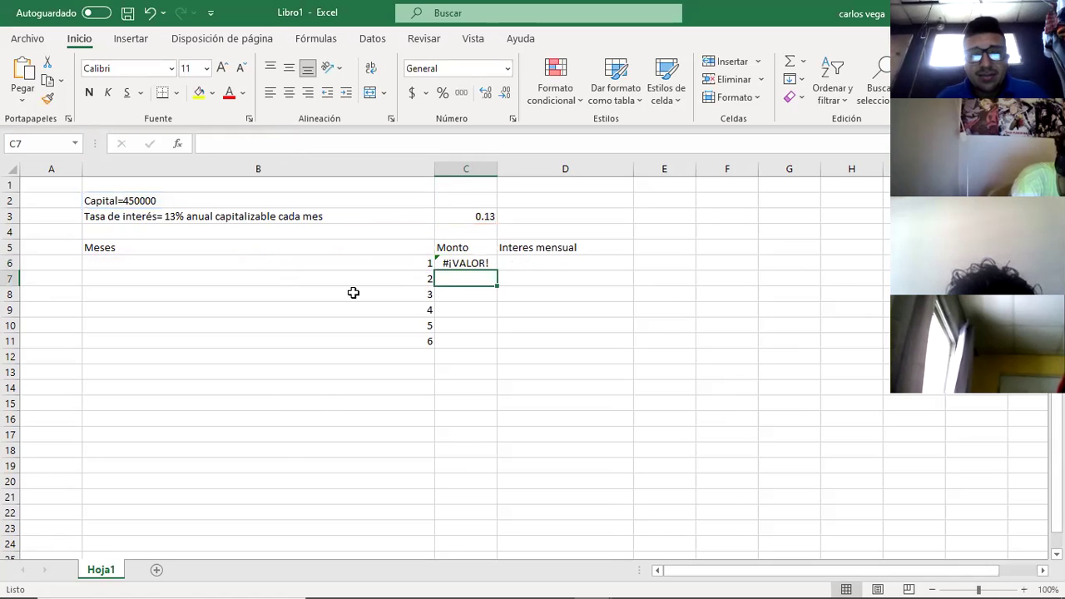
- Copy the word "Capital" from the text in cell B2 into cell A2
{"action": "double_click", "coordinate": [471, 264]}
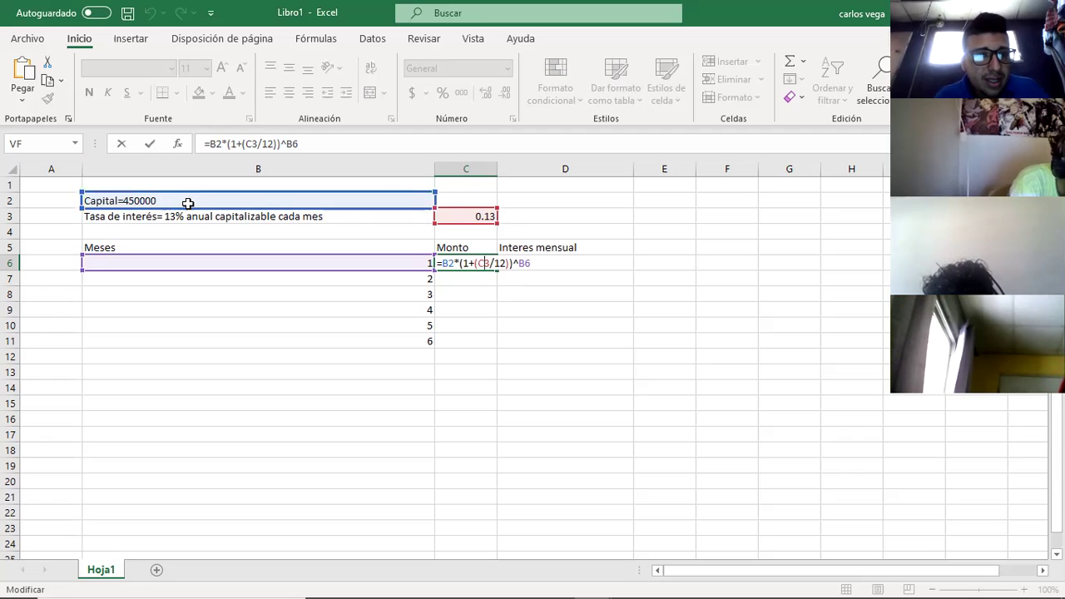
{"action": "left_click", "coordinate": [158, 205]}
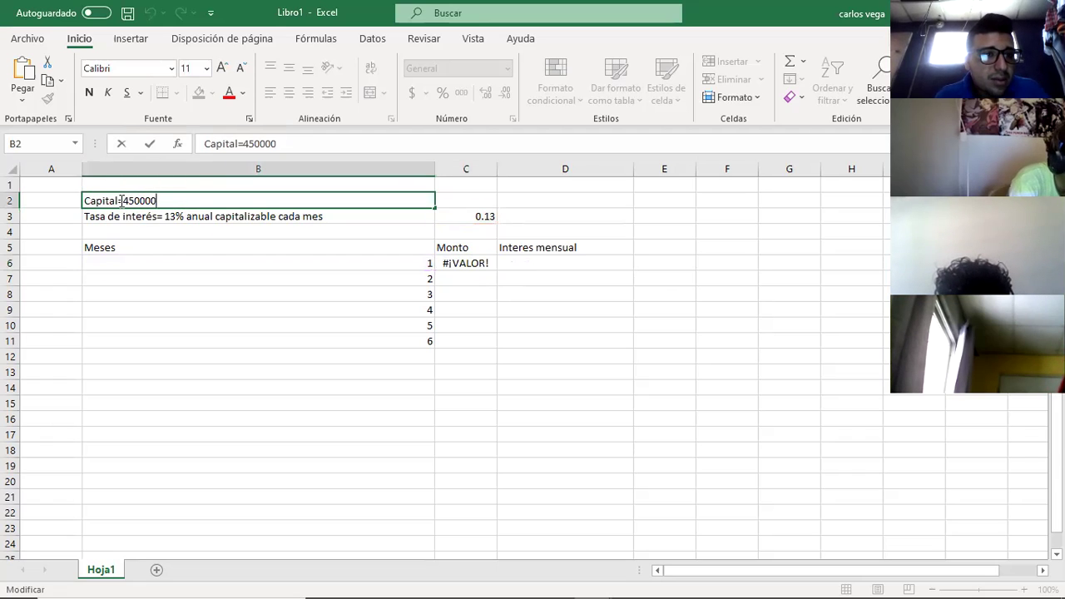
{"action": "left_click_drag", "start_coordinate": [119, 201], "coordinate": [73, 216]}
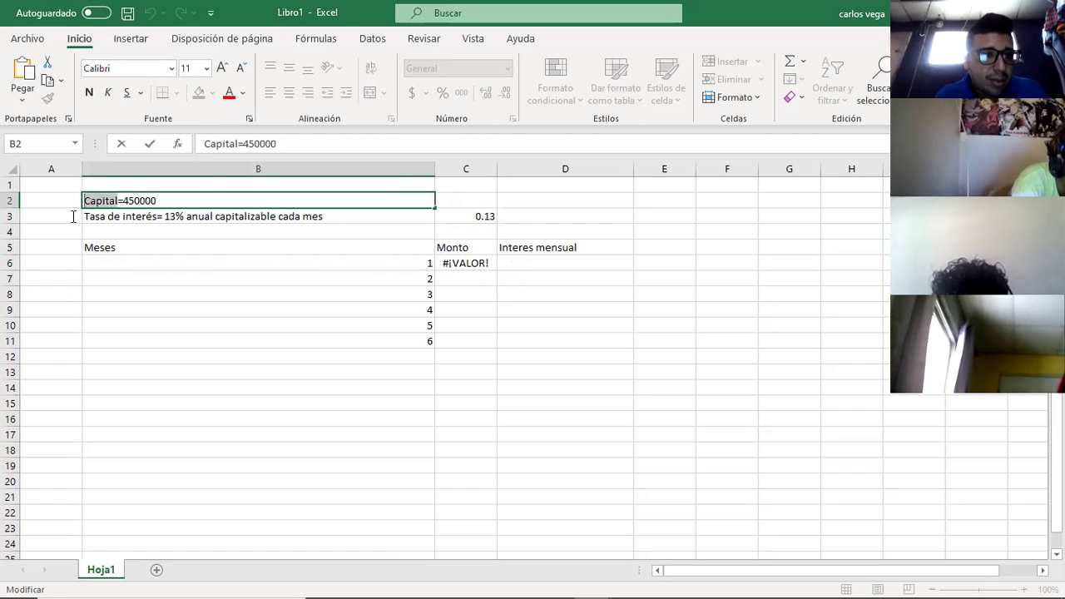
{"action": "key", "text": "ctrl+c"}
{"action": "left_click", "coordinate": [55, 203]}
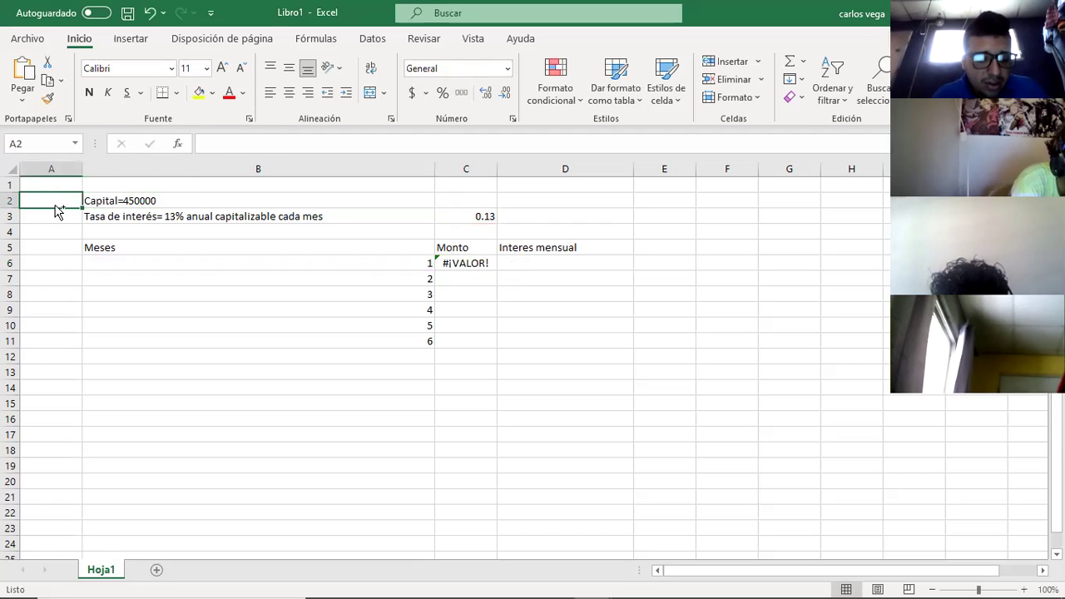
{"action": "key", "text": "ctrl+v"}
- Remove "Capital=" from cell B2, leaving only the number 450000
{"action": "left_click", "coordinate": [122, 202]}
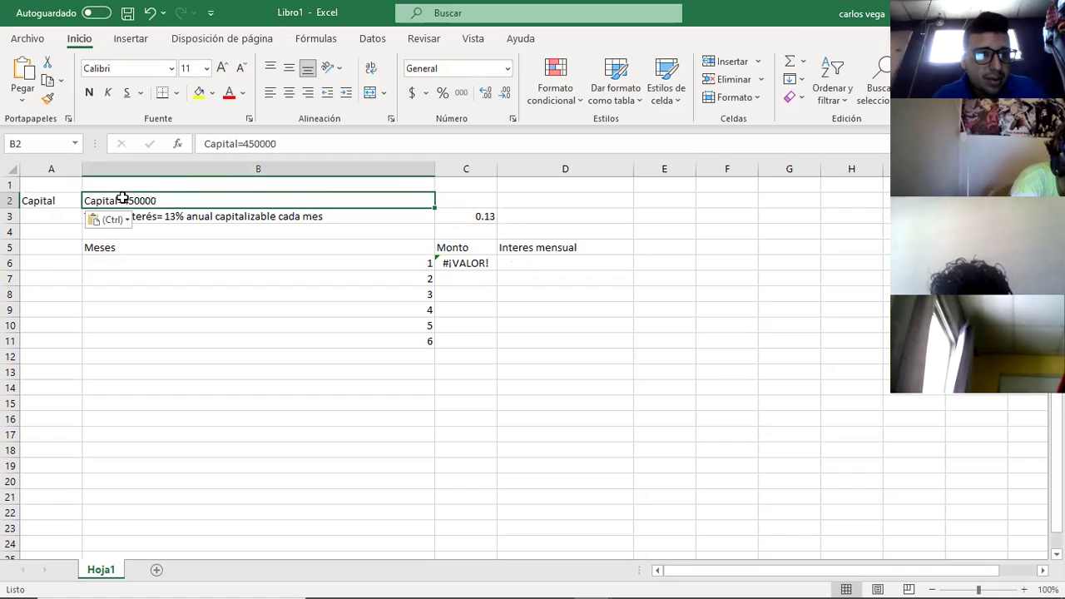
{"action": "left_click", "coordinate": [248, 144]}
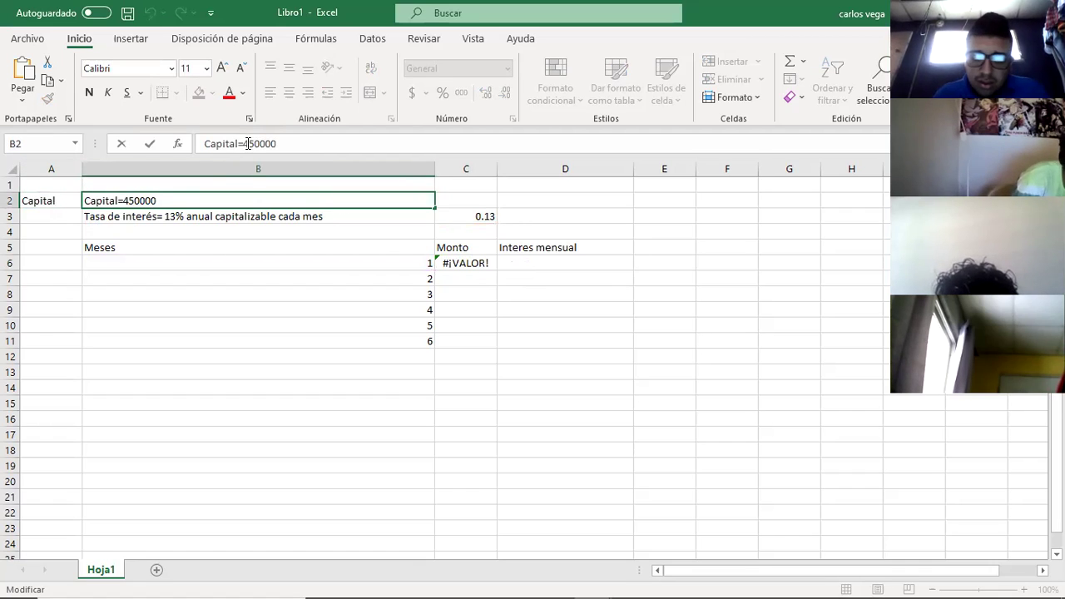
{"action": "key", "text": "BackSpace"}
{"action": "key", "text": "BackSpace"}
{"action": "key", "text": "BackSpace"}
{"action": "key", "text": "BackSpace"}
{"action": "key", "text": "BackSpace"}
{"action": "key", "text": "BackSpace"}
{"action": "key", "text": "BackSpace"}
{"action": "key", "text": "BackSpace"}
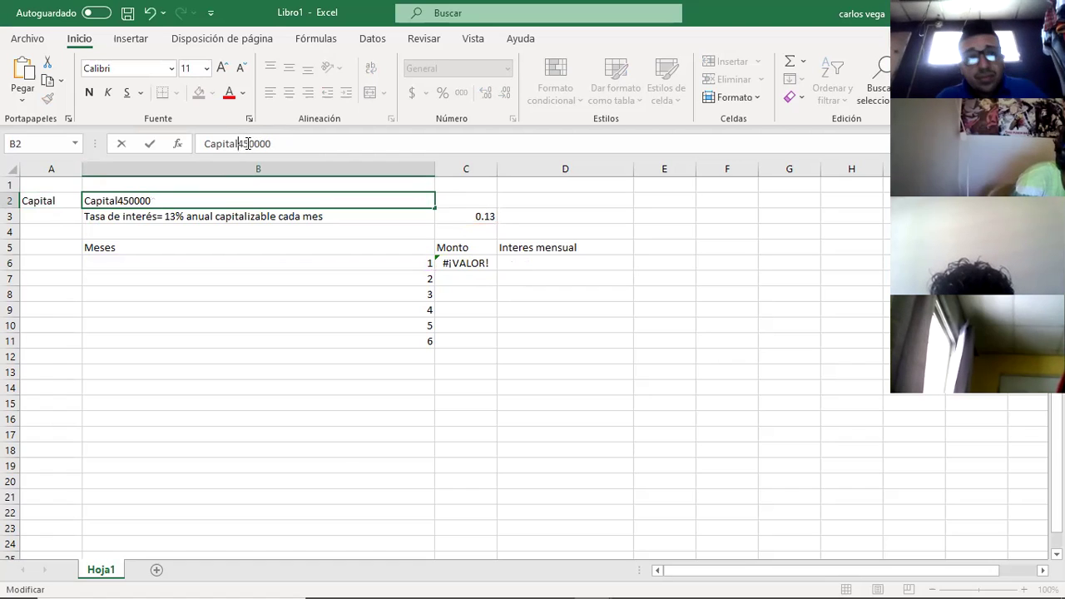
{"action": "left_click", "coordinate": [487, 268]}
{"action": "left_click", "coordinate": [494, 306]}
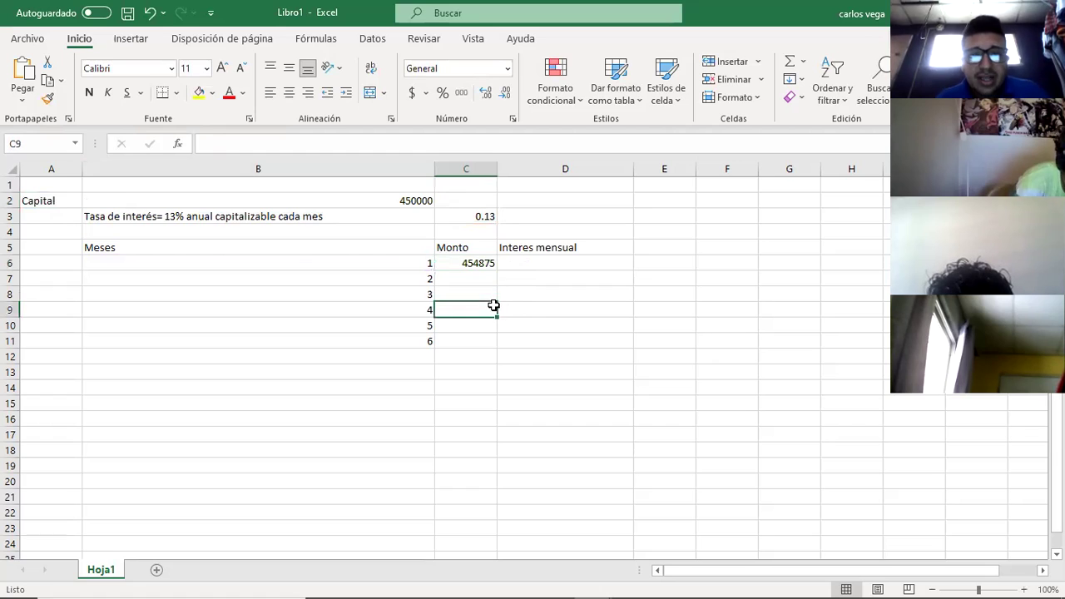
- Apply the dollar accounting format to the month 1 amount in cell C6
{"action": "left_click", "coordinate": [469, 263]}
{"action": "left_click", "coordinate": [413, 93]}
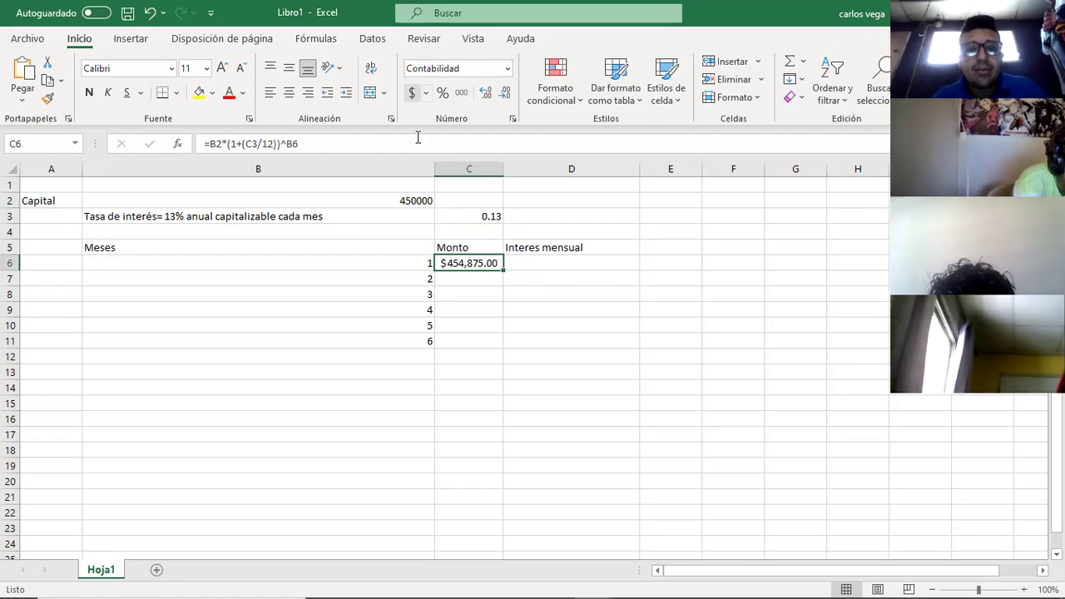
{"action": "left_click", "coordinate": [468, 280]}
{"action": "left_click", "coordinate": [471, 293]}
{"action": "left_click", "coordinate": [481, 277]}
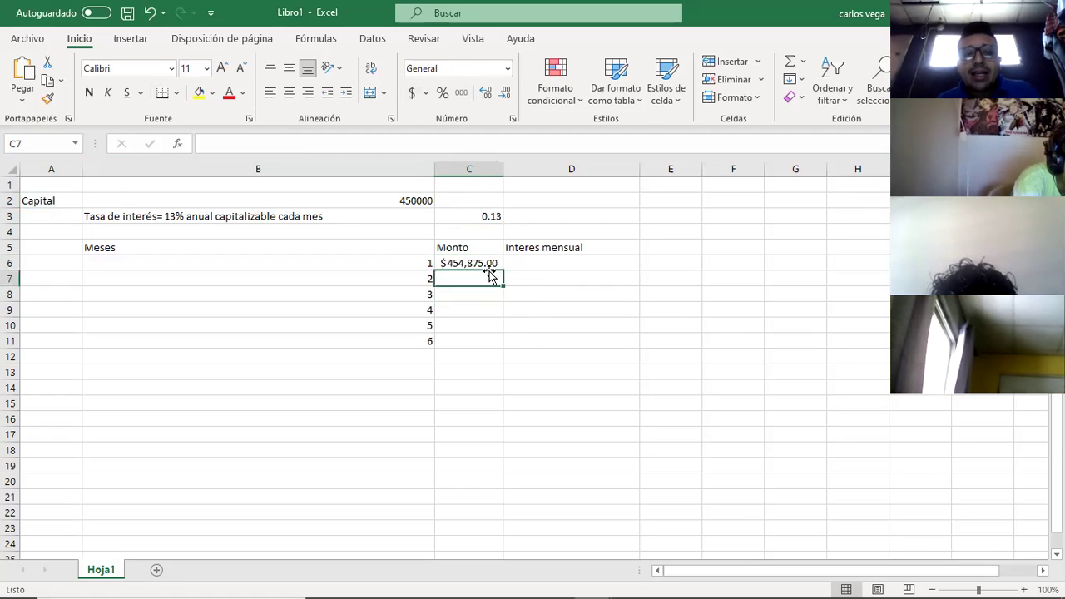
- Enter the formula =C6-B2 in cell D6 to calculate the month 1 interest
{"action": "left_click", "coordinate": [474, 261]}
{"action": "left_click", "coordinate": [523, 259]}
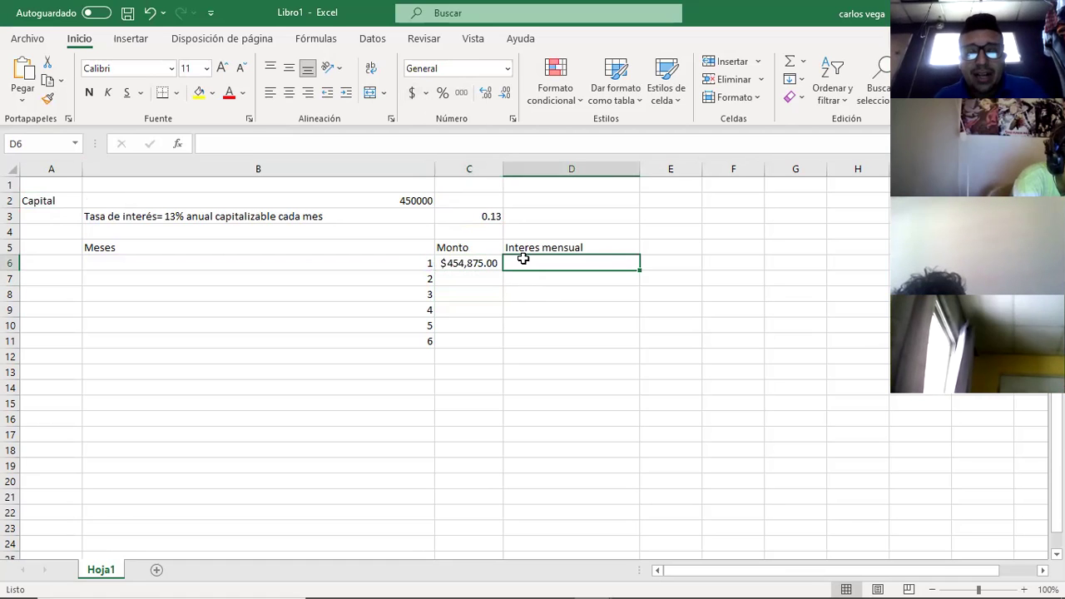
{"action": "double_click", "coordinate": [525, 260]}
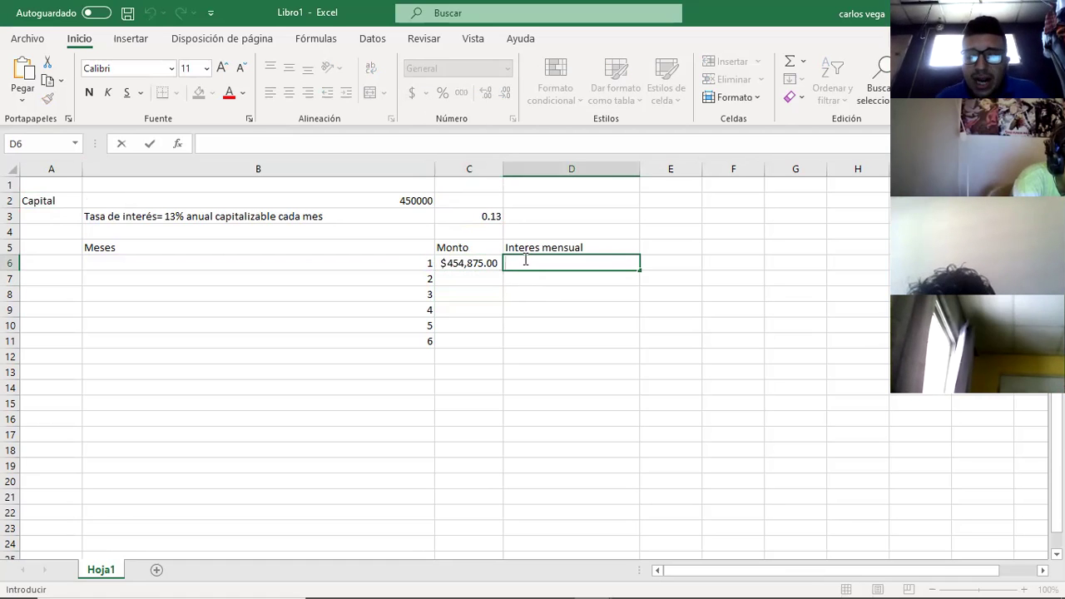
{"action": "type", "text": "="}
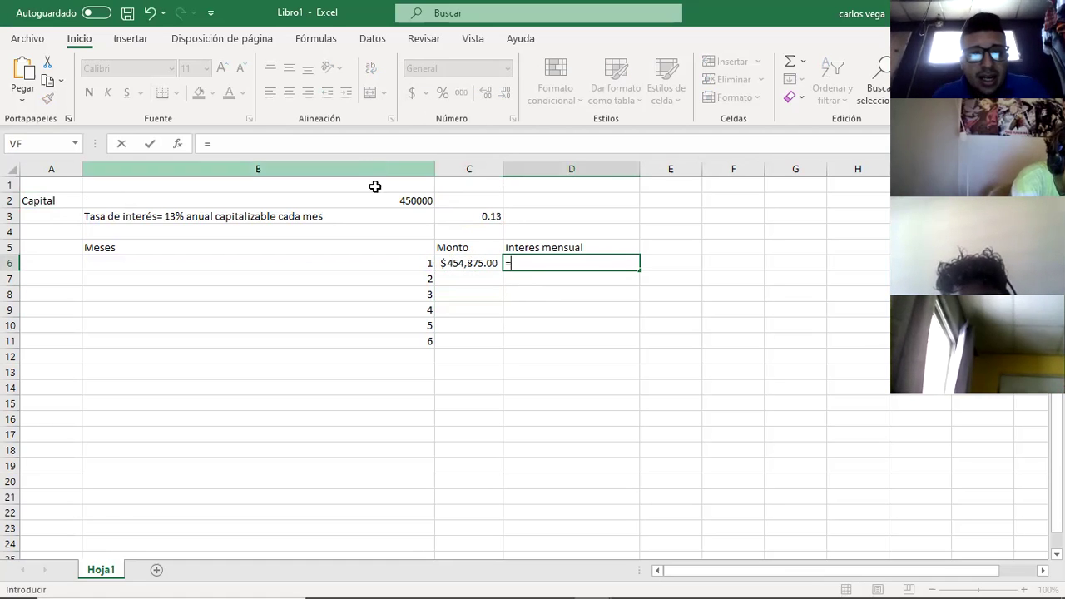
{"action": "left_click", "coordinate": [468, 264]}
{"action": "type", "text": "-"}
{"action": "left_click", "coordinate": [405, 200]}
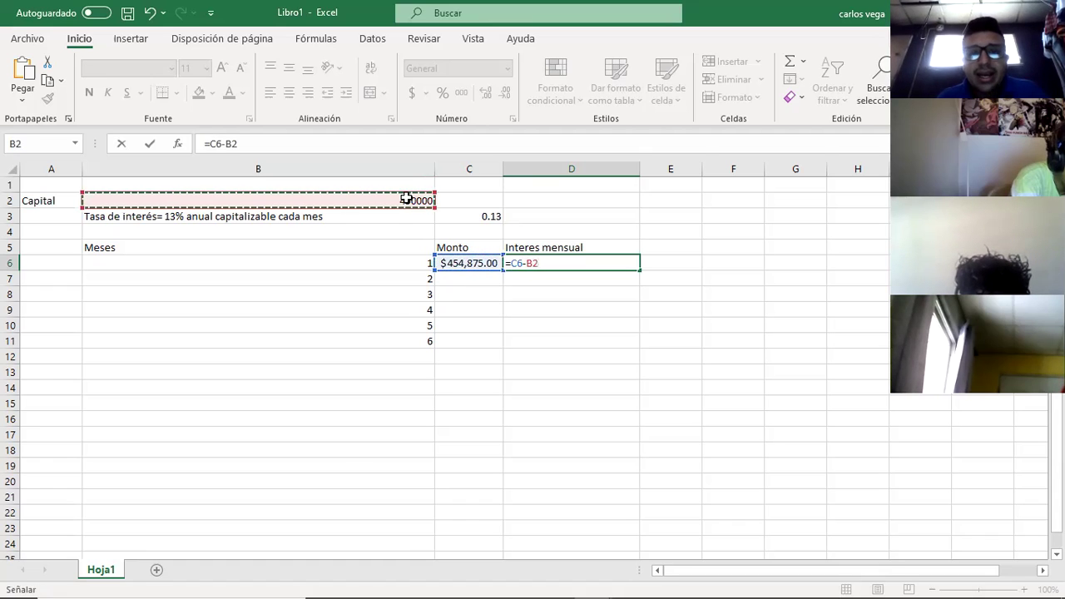
{"action": "key", "text": "Return"}
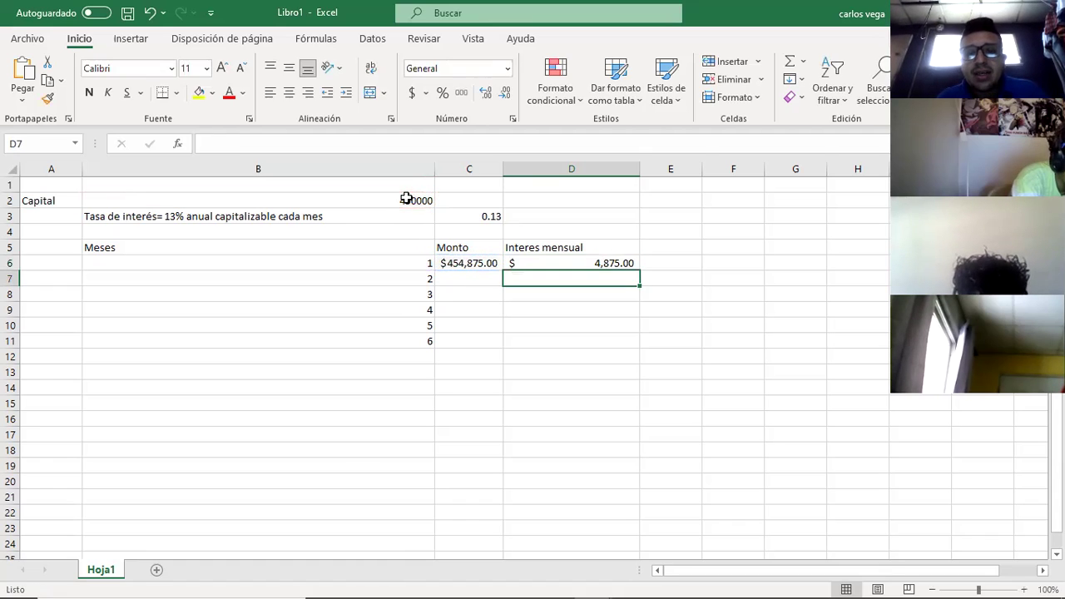
{"action": "left_click", "coordinate": [467, 284]}
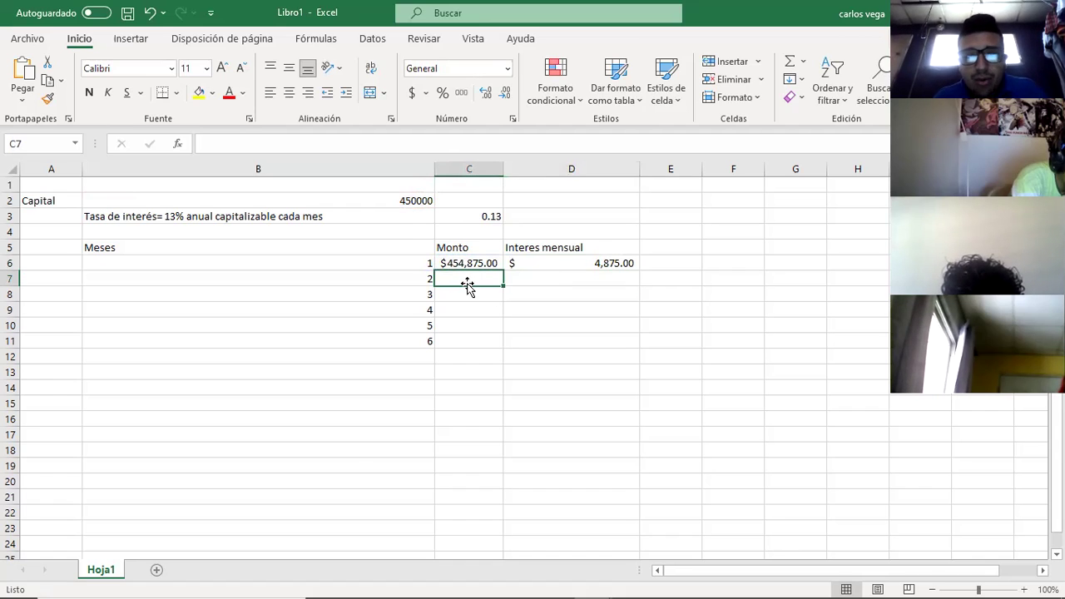
- Copy the month 1 amount formula from C6 down to C7 and change its rate reference to C3
{"action": "left_click", "coordinate": [491, 268]}
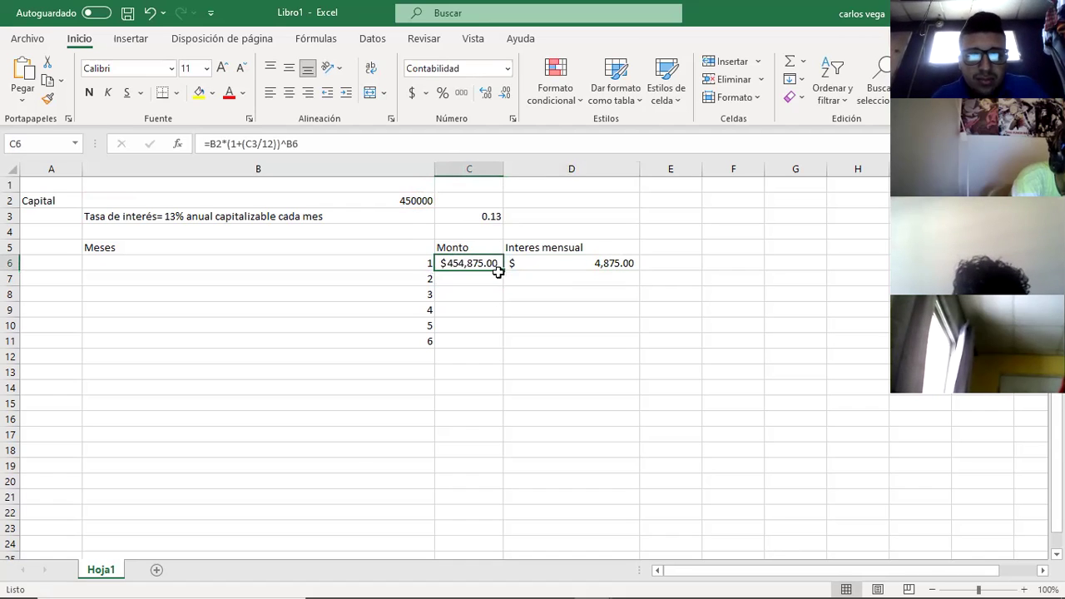
{"action": "left_click_drag", "start_coordinate": [502, 270], "coordinate": [503, 286]}
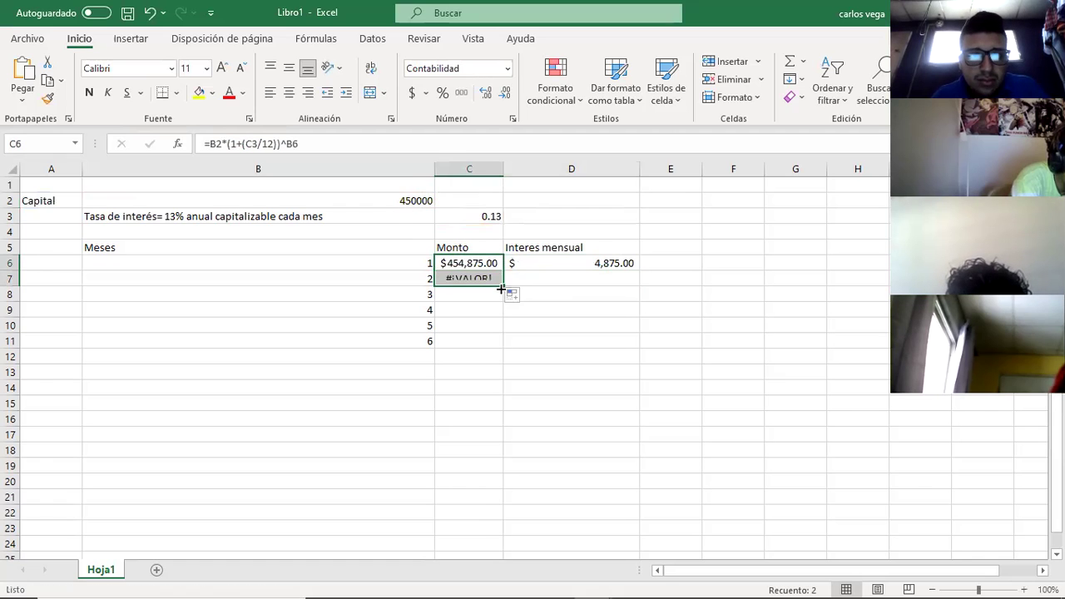
{"action": "double_click", "coordinate": [488, 278]}
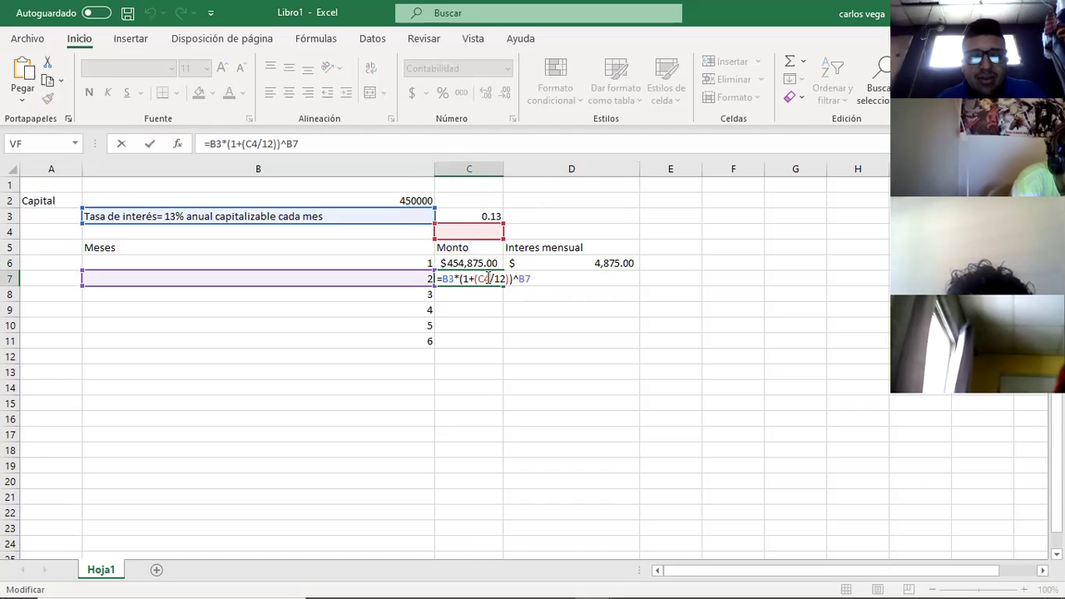
{"action": "key", "text": "BackSpace"}
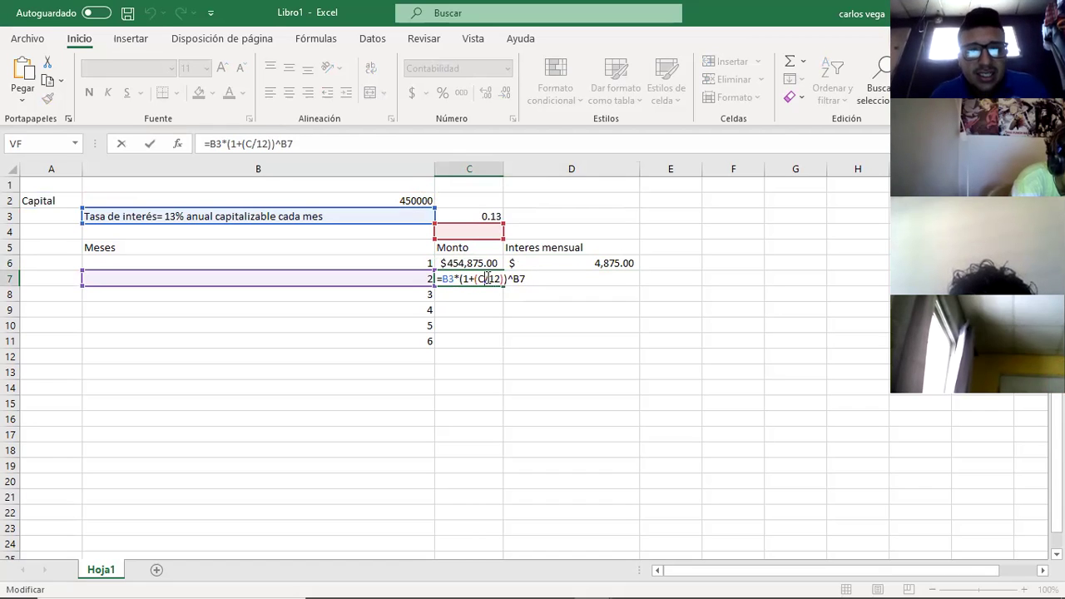
{"action": "type", "text": "3*(1"}
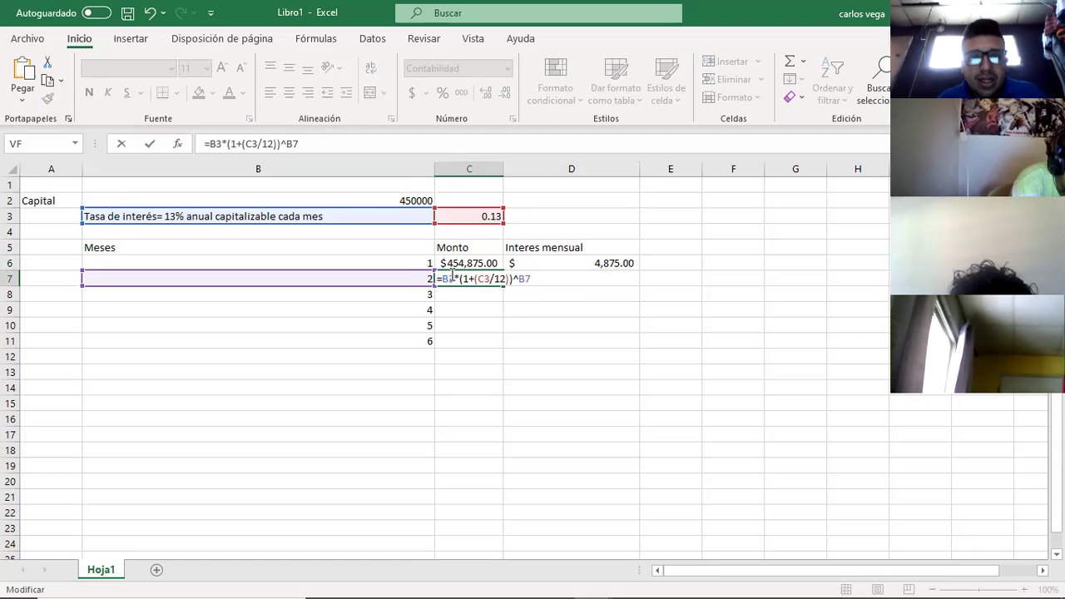
- Change the capital reference to B2 so the month 2 formula in C7 reads =B2*(1+(C3/12))^B7
{"action": "type", "text": "+"}
{"action": "scroll", "coordinate": [450, 279], "scroll_direction": "down", "scroll_amount": 8}
{"action": "left_click", "coordinate": [450, 279]}
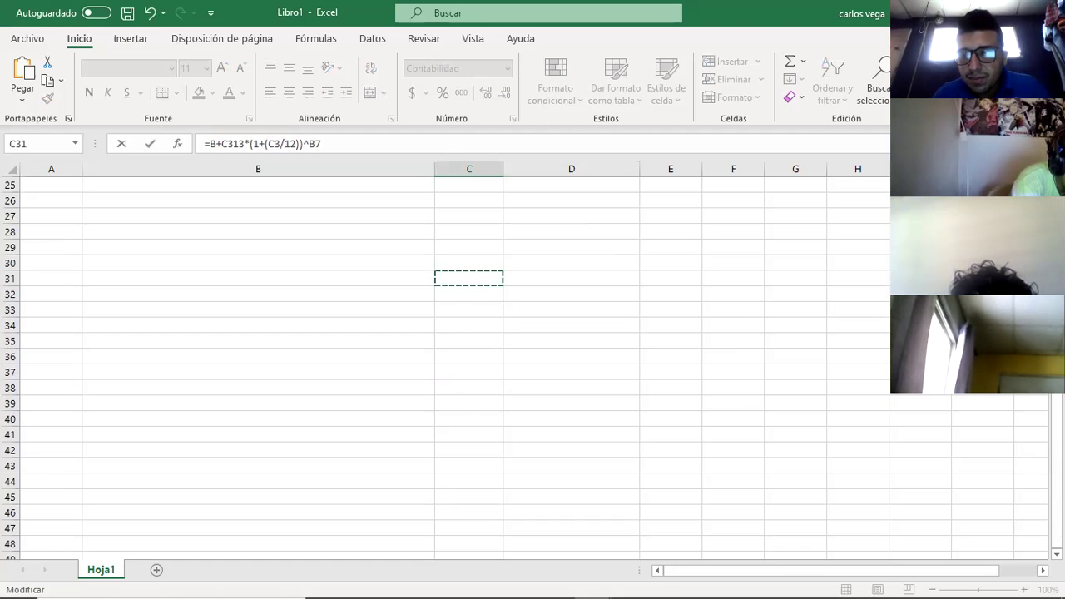
{"action": "scroll", "coordinate": [450, 279], "scroll_direction": "up", "scroll_amount": 8}
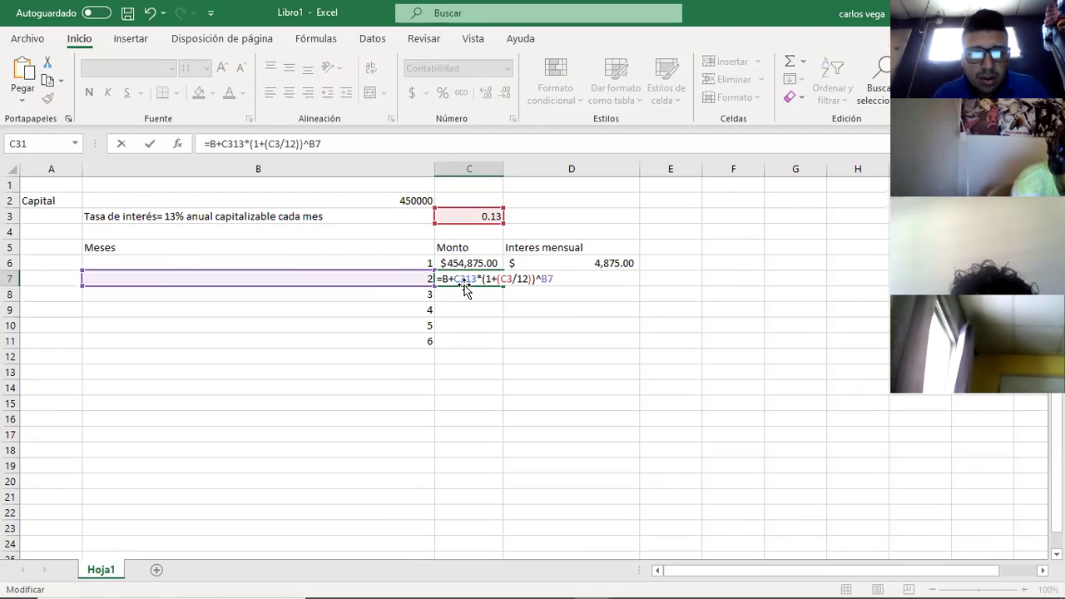
{"action": "left_click", "coordinate": [383, 198]}
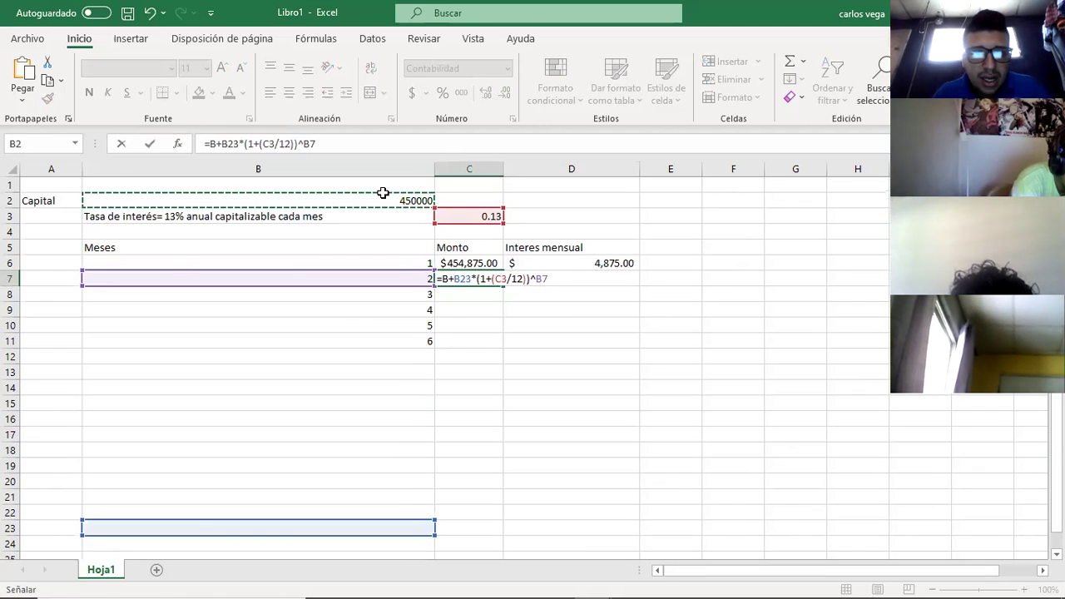
{"action": "left_click", "coordinate": [471, 280]}
{"action": "key", "text": "BackSpace"}
{"action": "key", "text": "BackSpace"}
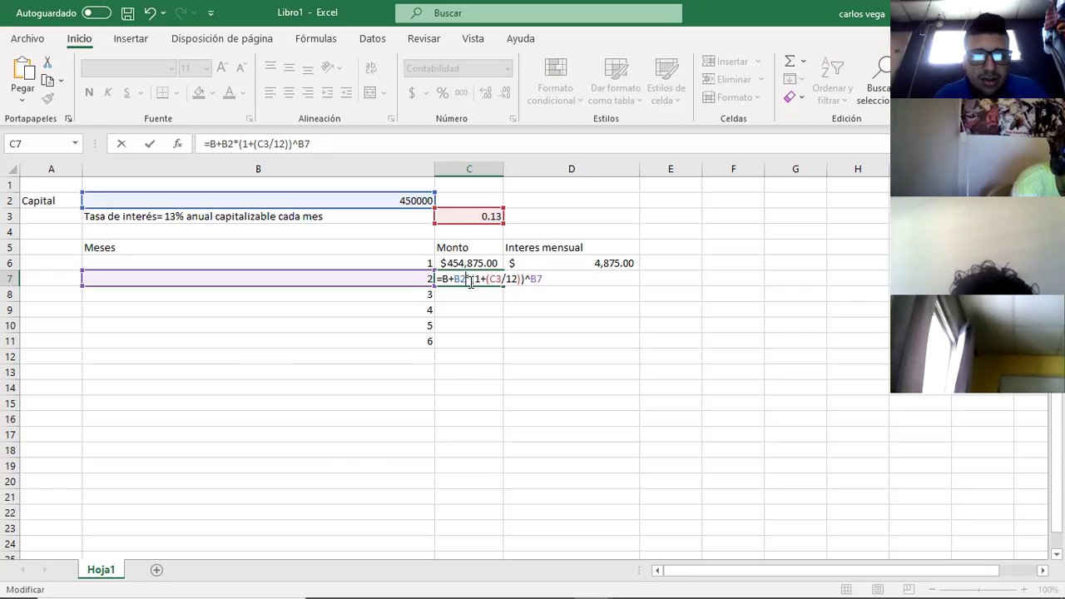
{"action": "key", "text": "BackSpace"}
{"action": "key", "text": "BackSpace"}
{"action": "key", "text": "BackSpace"}
{"action": "left_click", "coordinate": [412, 201]}
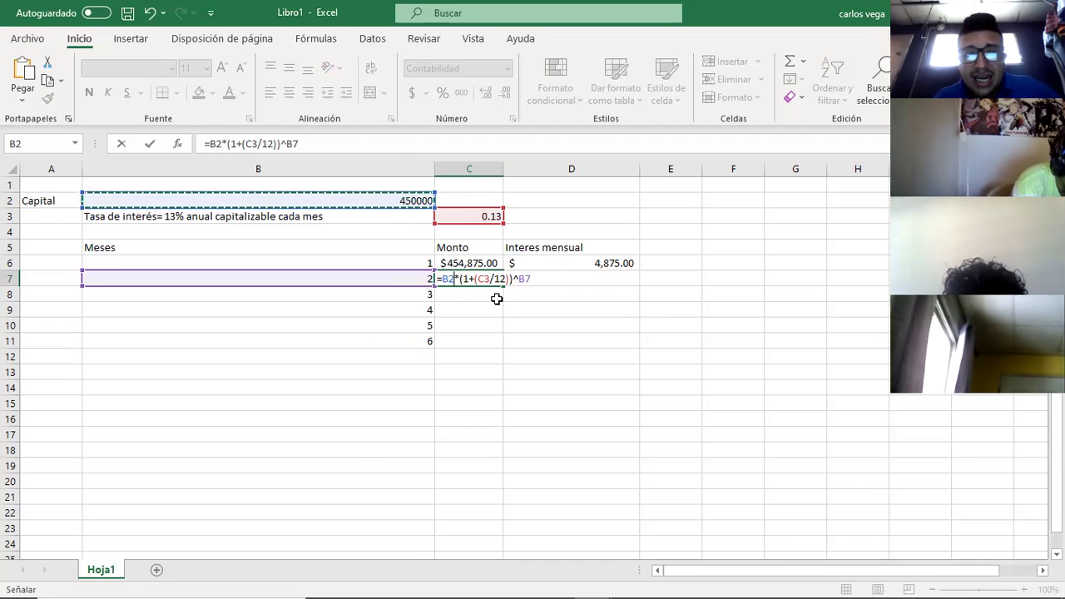
{"action": "key", "text": "Return"}
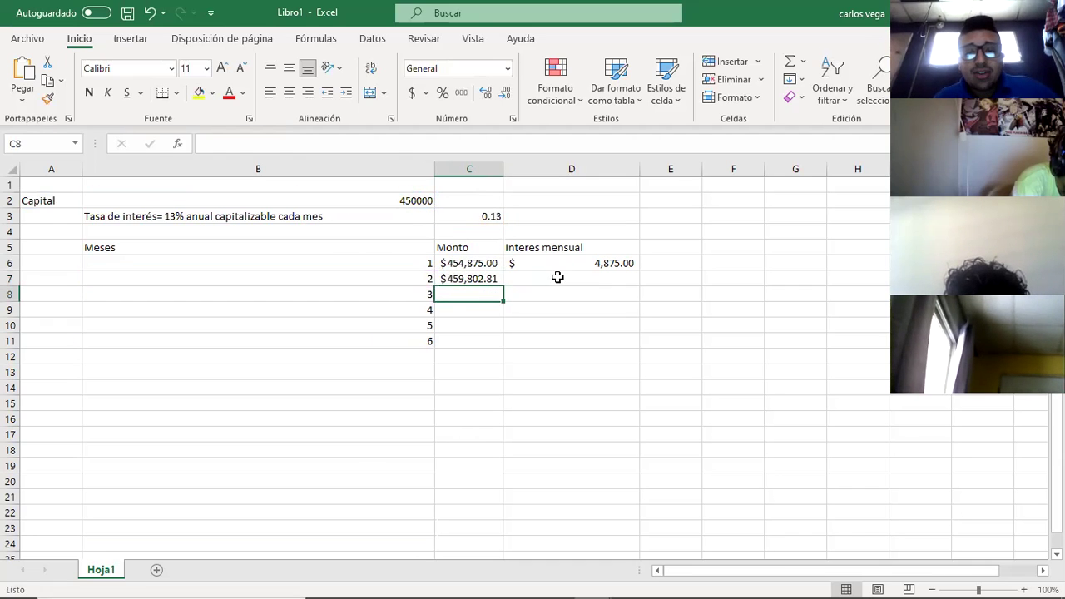
- Enter the formula =C7-B2 in cell D7 to calculate the month 2 interest
{"action": "left_click", "coordinate": [576, 281]}
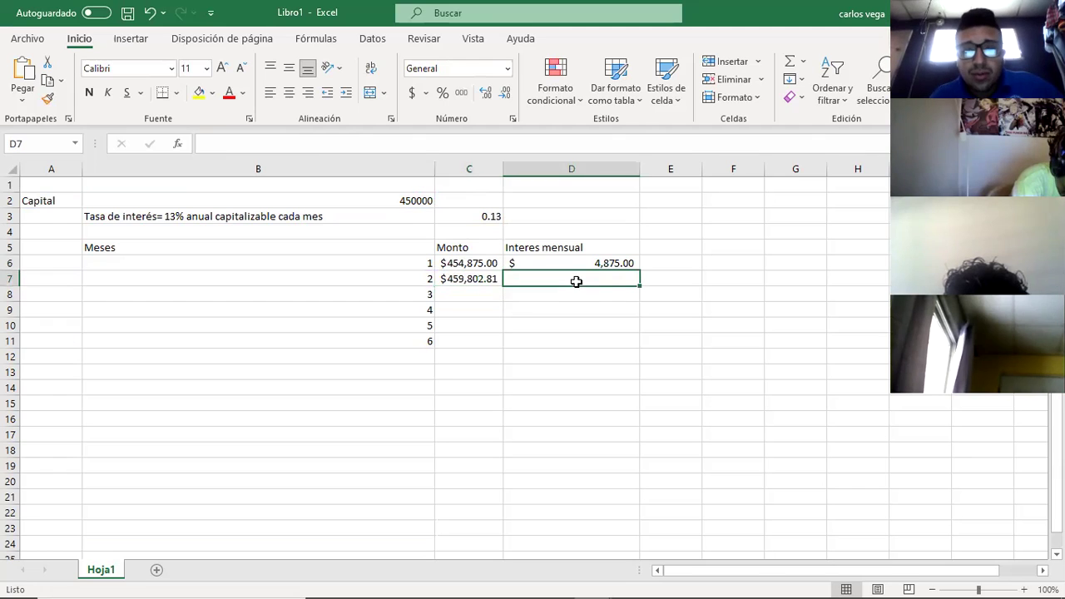
{"action": "key", "text": "Up"}
{"action": "key", "text": "Up"}
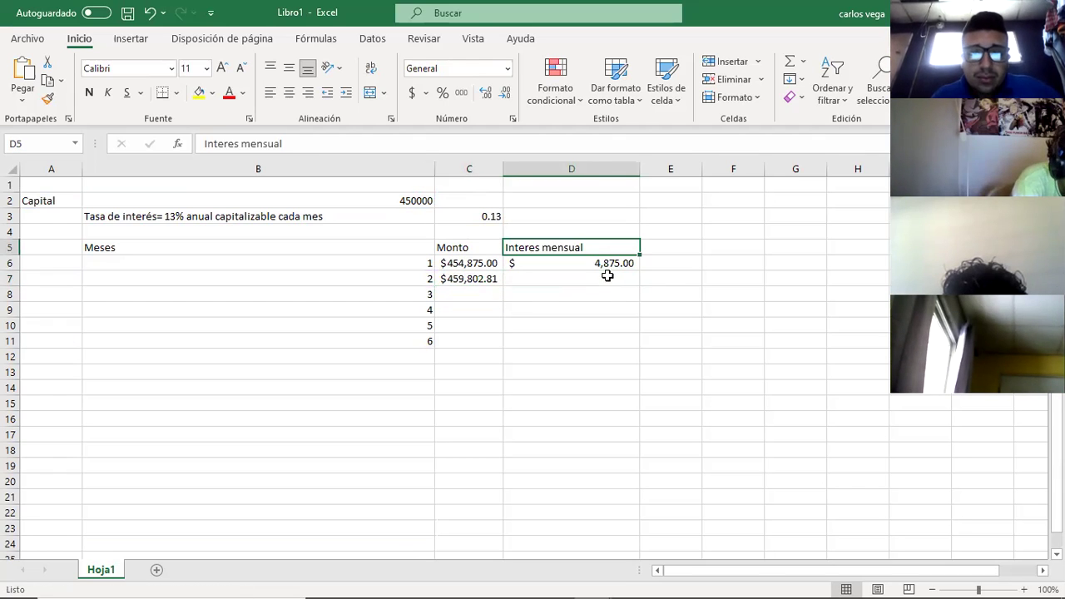
{"action": "left_click", "coordinate": [607, 277]}
{"action": "type", "text": "="}
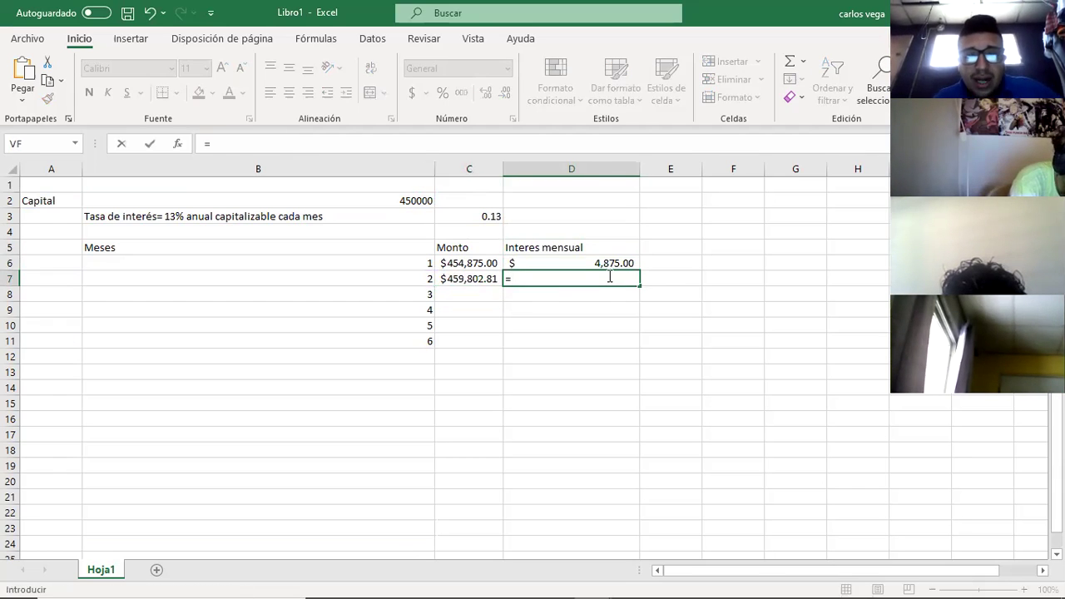
{"action": "left_click", "coordinate": [461, 281]}
{"action": "type", "text": "-"}
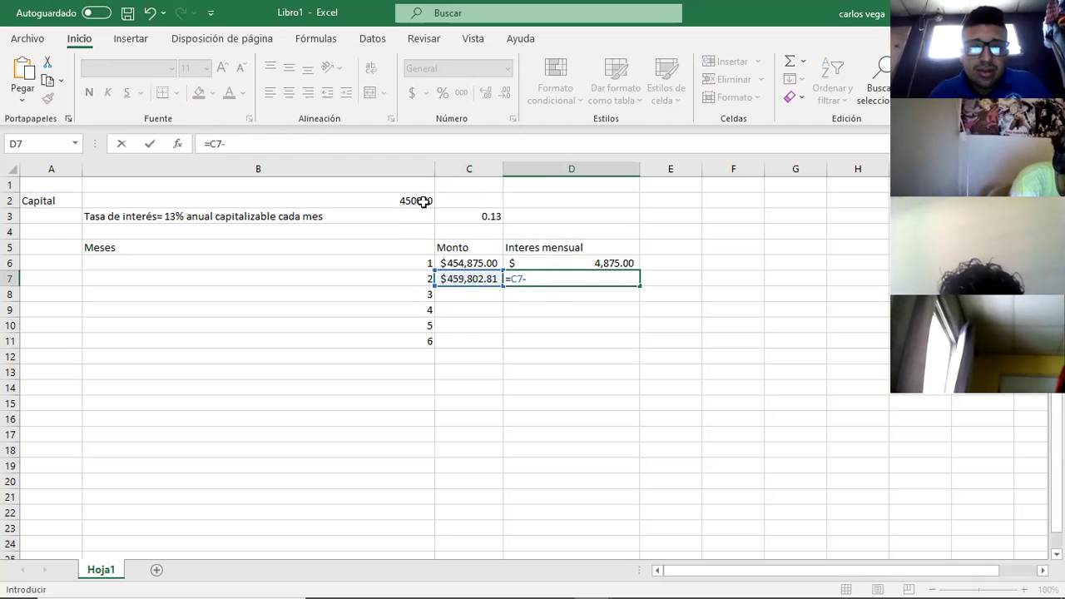
{"action": "left_click", "coordinate": [424, 202]}
{"action": "key", "text": "Return"}
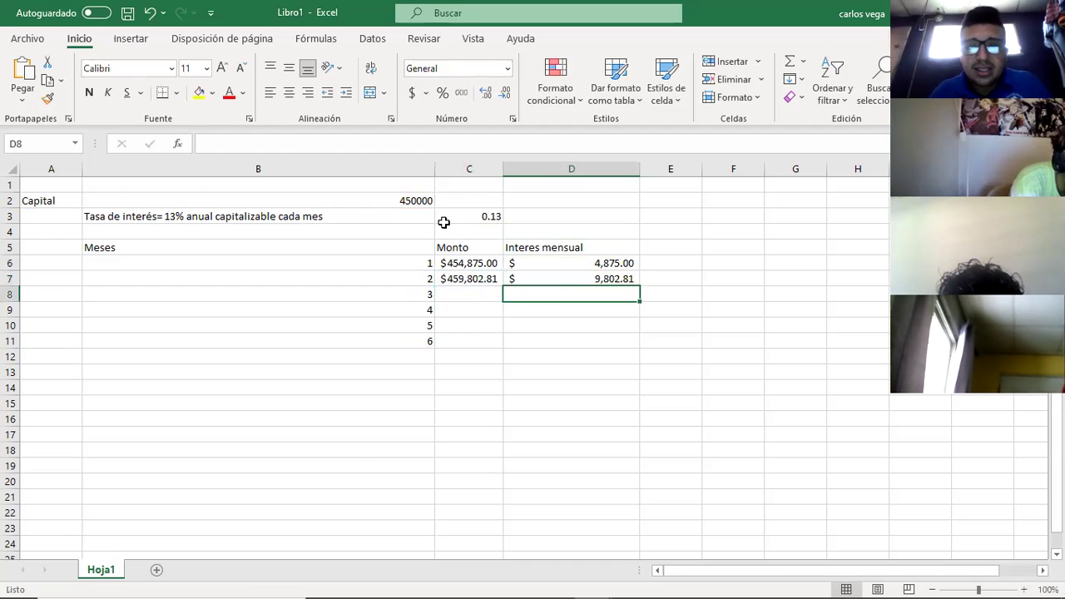
- Apply all borders to the table range B5:D12
{"action": "left_click_drag", "start_coordinate": [459, 306], "coordinate": [462, 404]}
{"action": "left_click", "coordinate": [462, 403]}
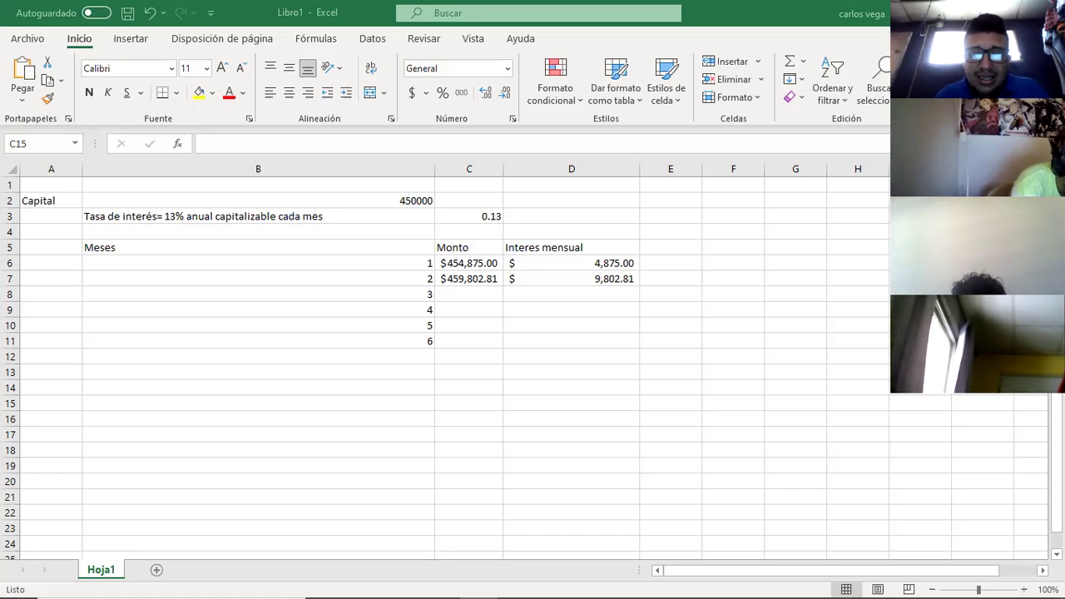
{"action": "left_click_drag", "start_coordinate": [167, 247], "coordinate": [632, 352]}
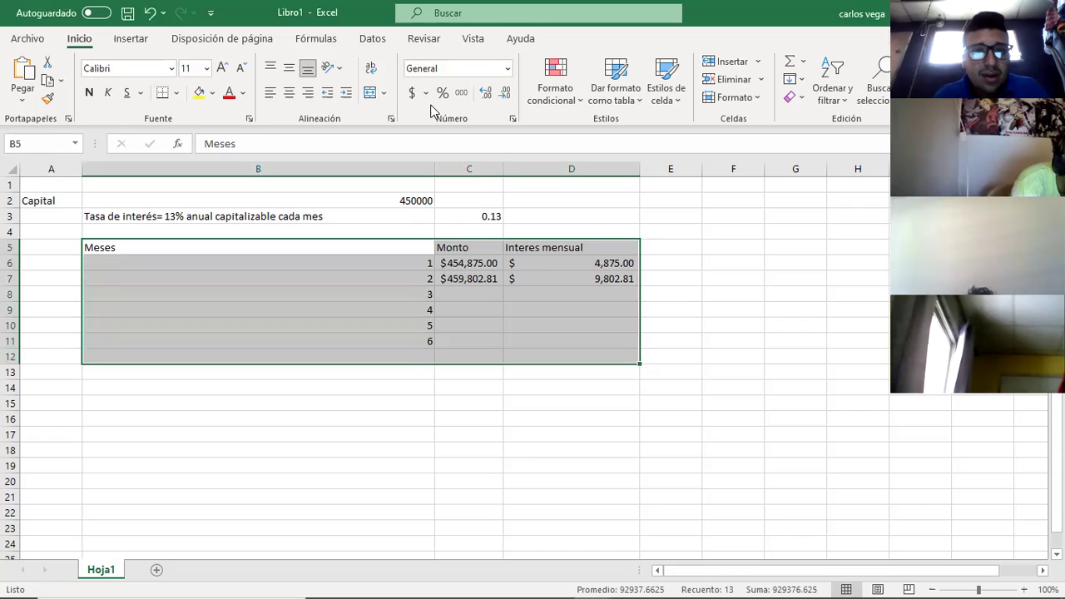
{"action": "left_click", "coordinate": [176, 93]}
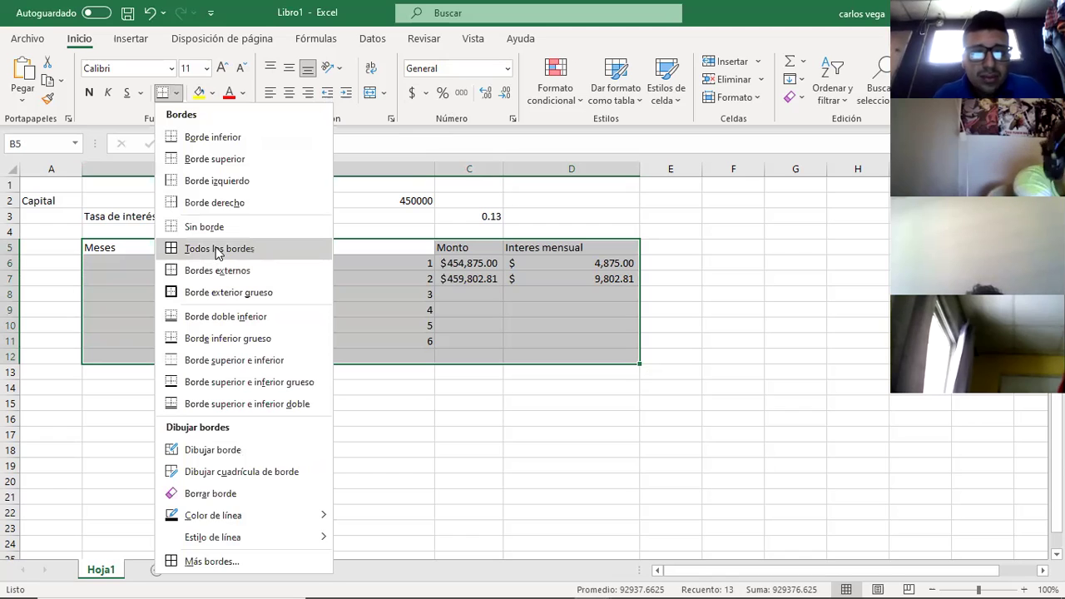
{"action": "key", "text": "Return"}
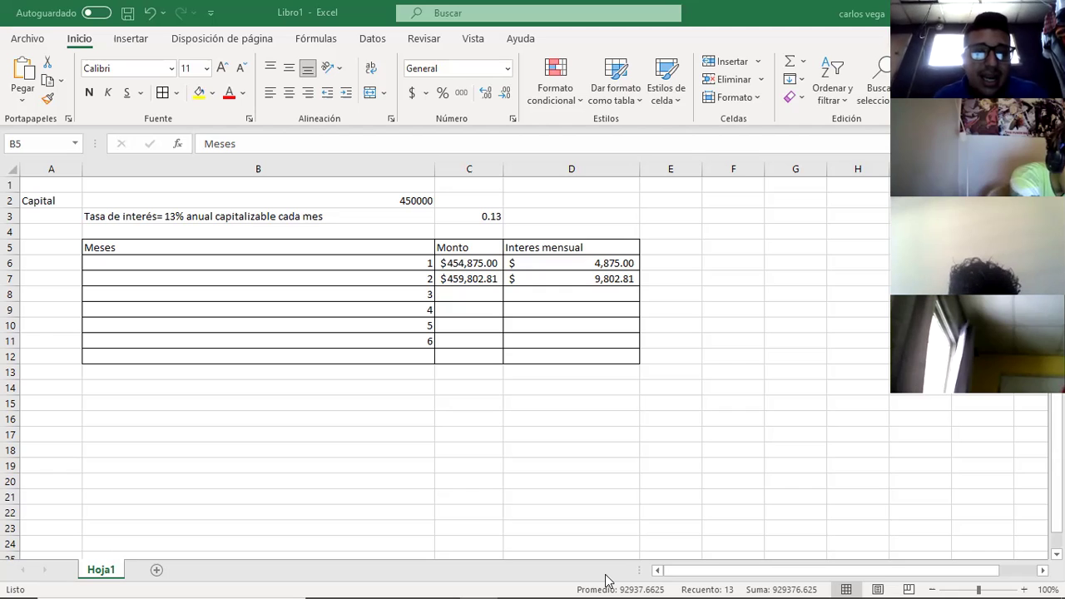
- Review the capital in B2, the interest rate text in B3 and the rate formula in C3
{"action": "key", "text": "Up"}
{"action": "key", "text": "Up"}
{"action": "key", "text": "Up"}
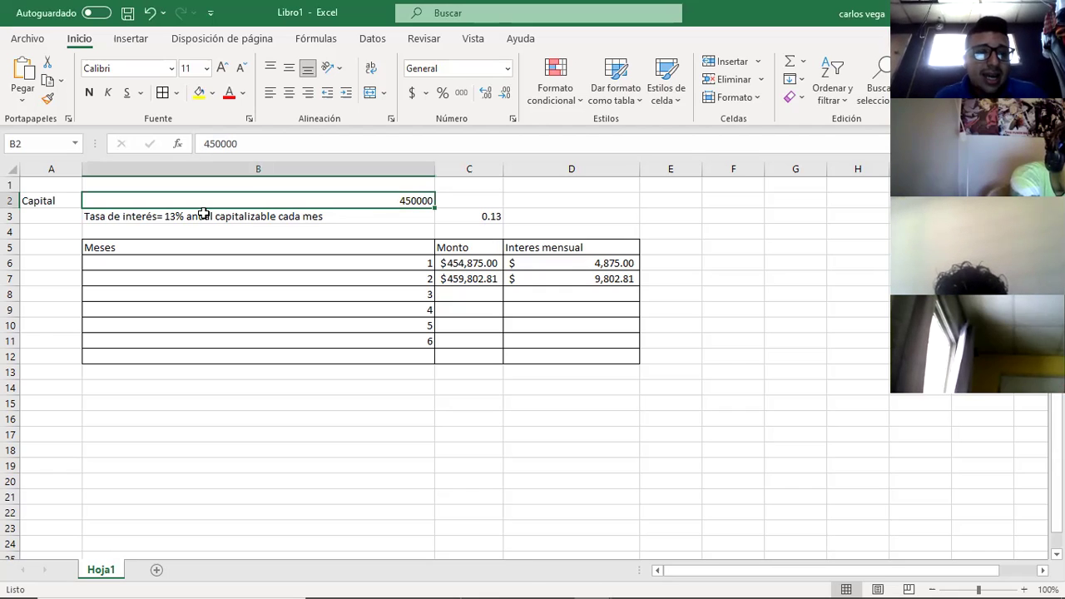
{"action": "left_click", "coordinate": [175, 214]}
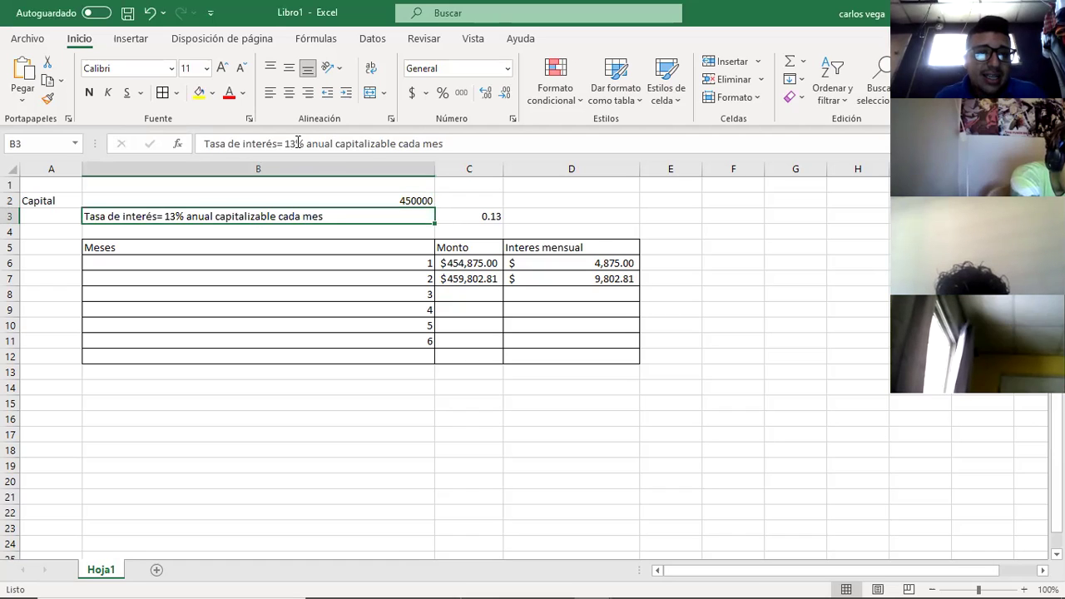
{"action": "left_click", "coordinate": [473, 219]}
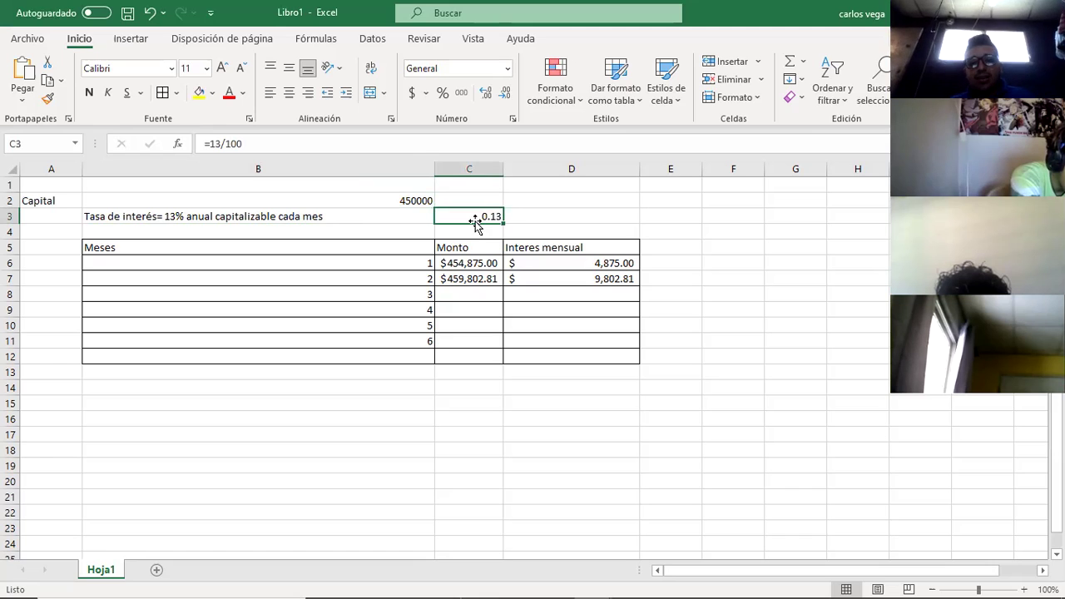
- Edit the month 1 amount formula in C6 to read =B2*(1+(BC3/12))^B6
{"action": "double_click", "coordinate": [481, 262]}
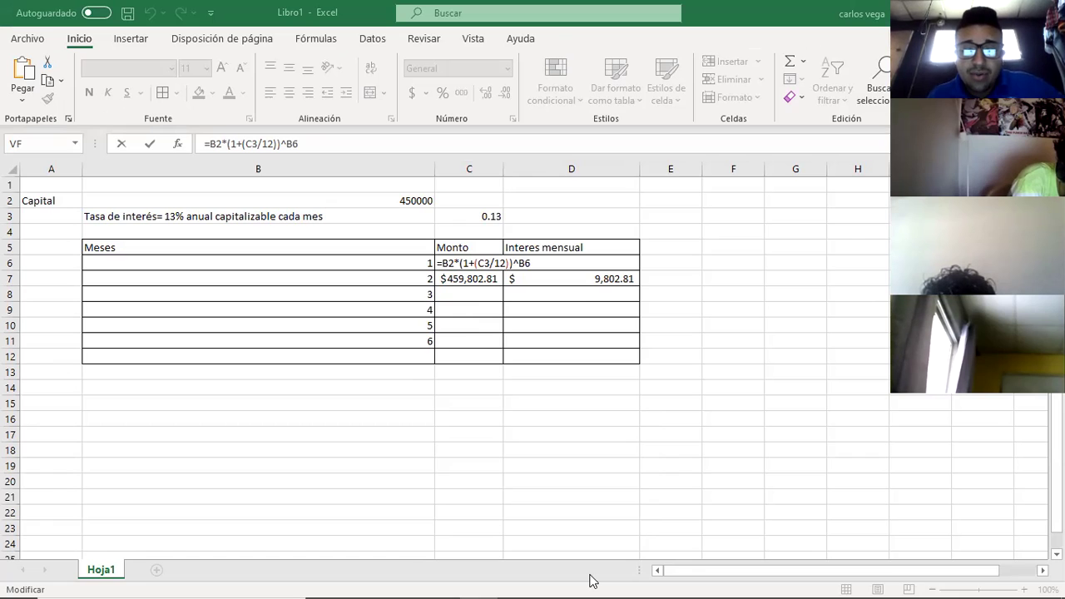
{"action": "left_click", "coordinate": [311, 205]}
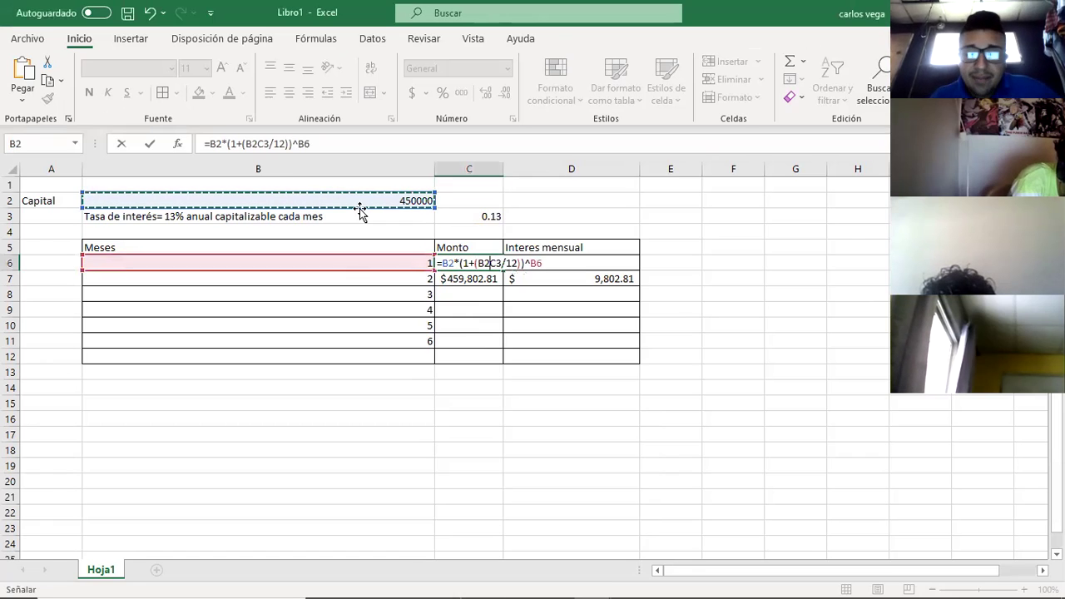
{"action": "key", "text": "BackSpace"}
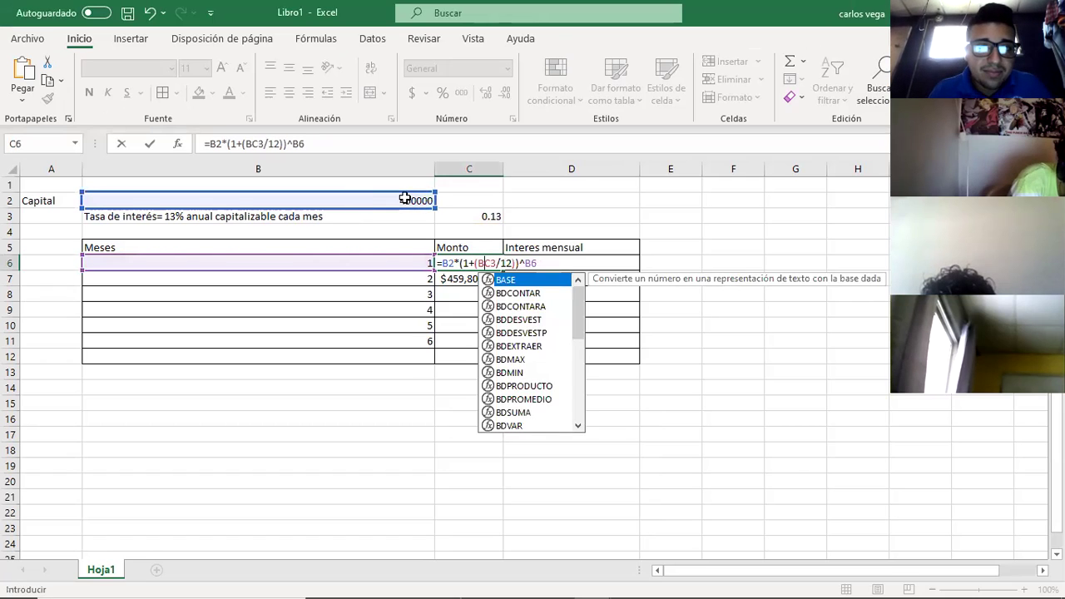
{"action": "left_click", "coordinate": [424, 308]}
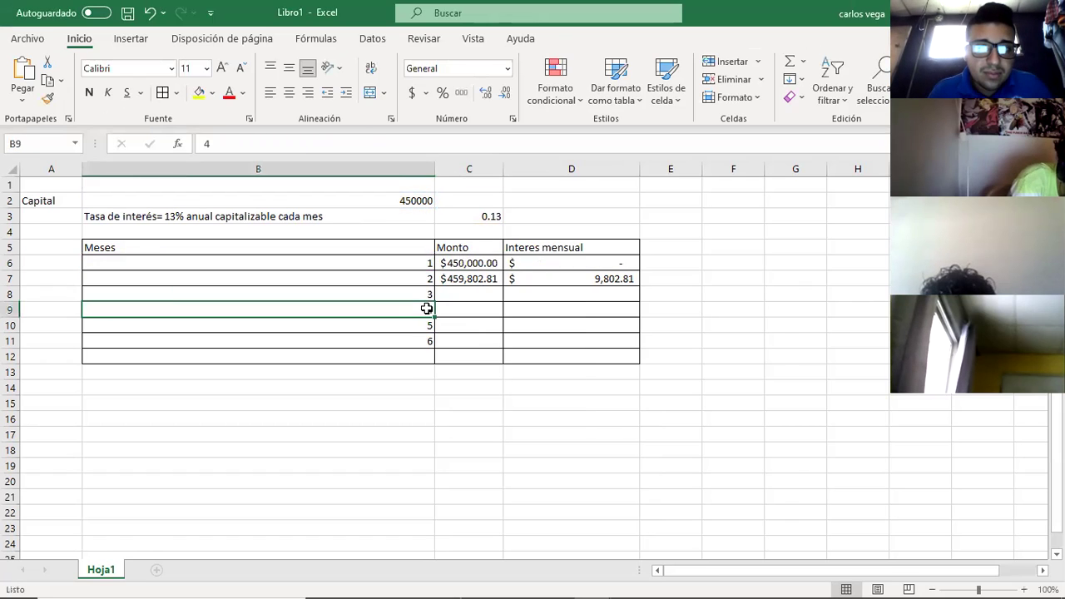
- Change the capital in cell B2 to 150000
{"action": "left_click", "coordinate": [414, 204]}
{"action": "double_click", "coordinate": [413, 204]}
{"action": "key", "text": "BackSpace"}
{"action": "key", "text": "BackSpace"}
{"action": "type", "text": "15"}
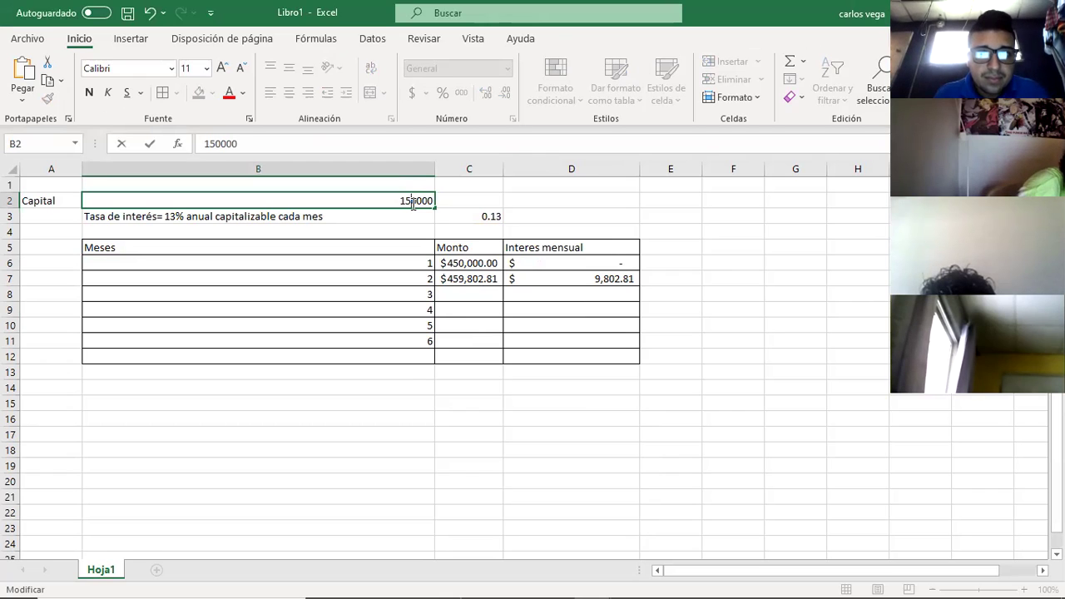
{"action": "left_click", "coordinate": [493, 416]}
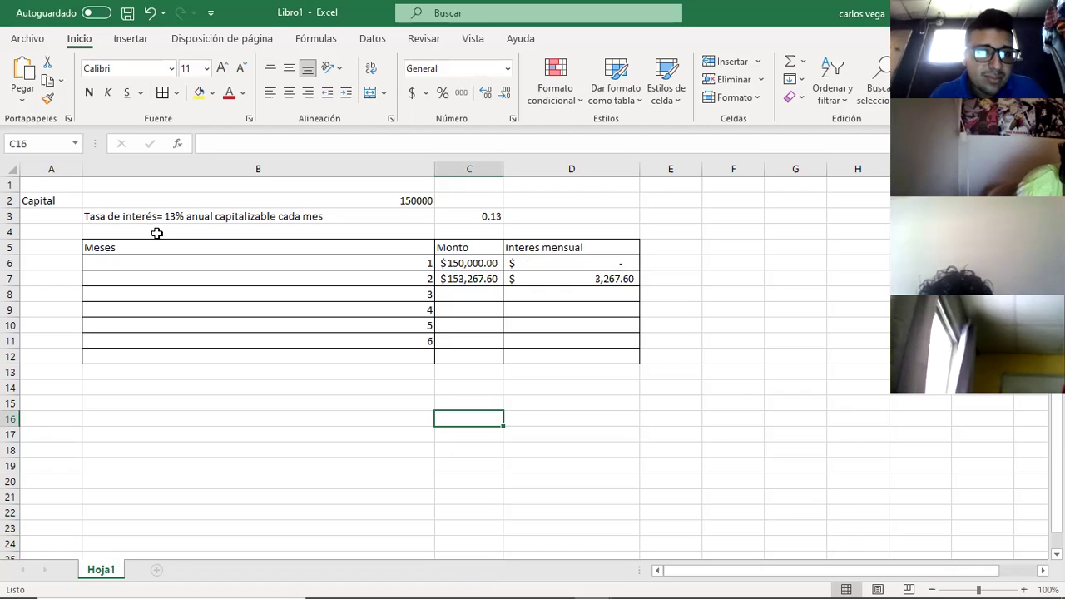
- Change the annual interest rate in the text of cell B3 to 18.36%
{"action": "left_click", "coordinate": [177, 219]}
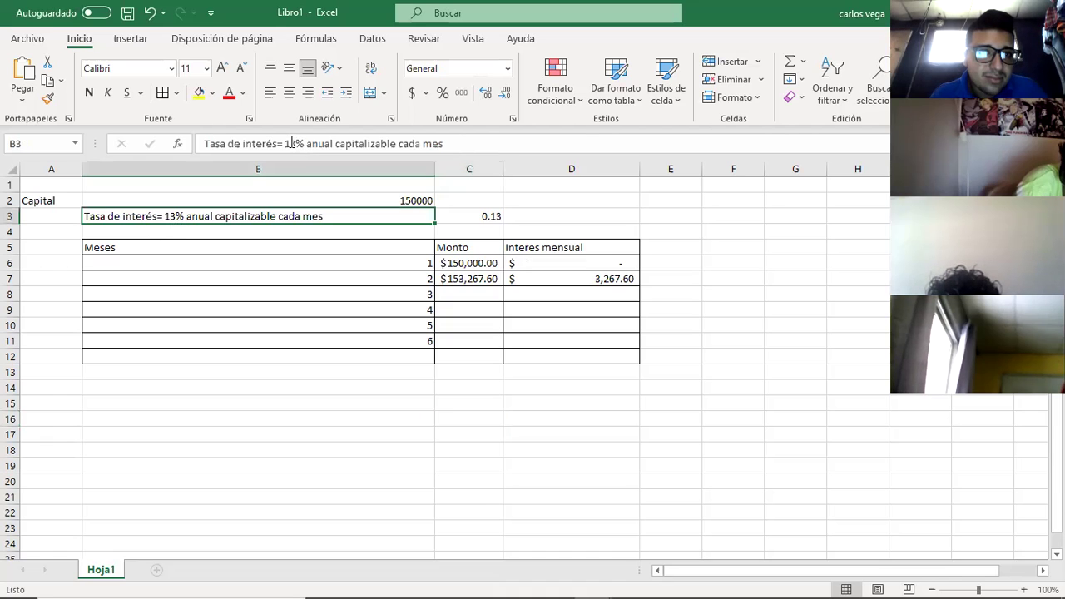
{"action": "left_click", "coordinate": [291, 143]}
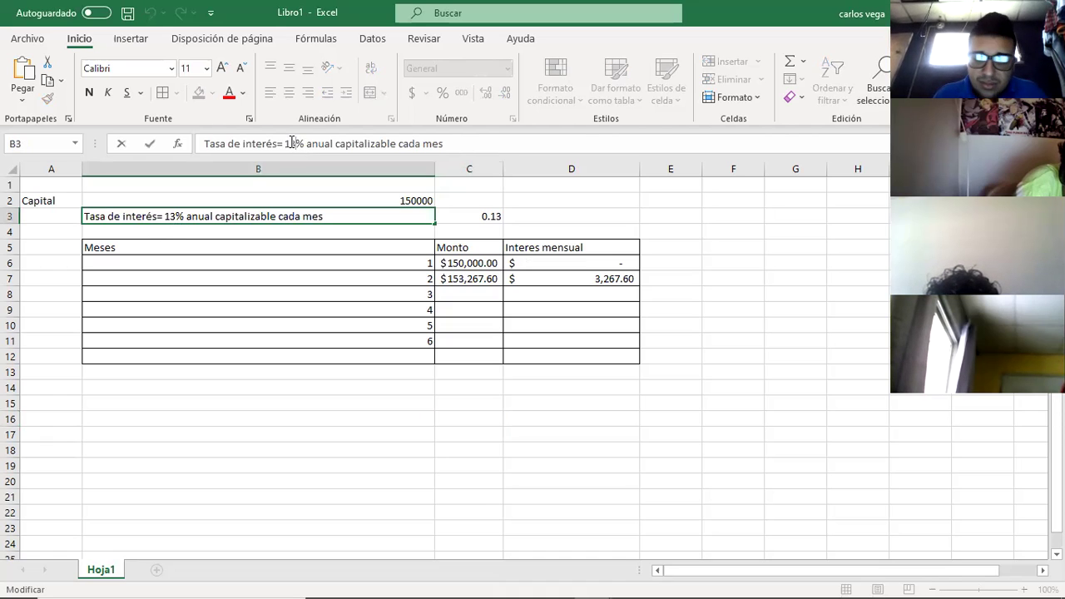
{"action": "type", "text": "8."}
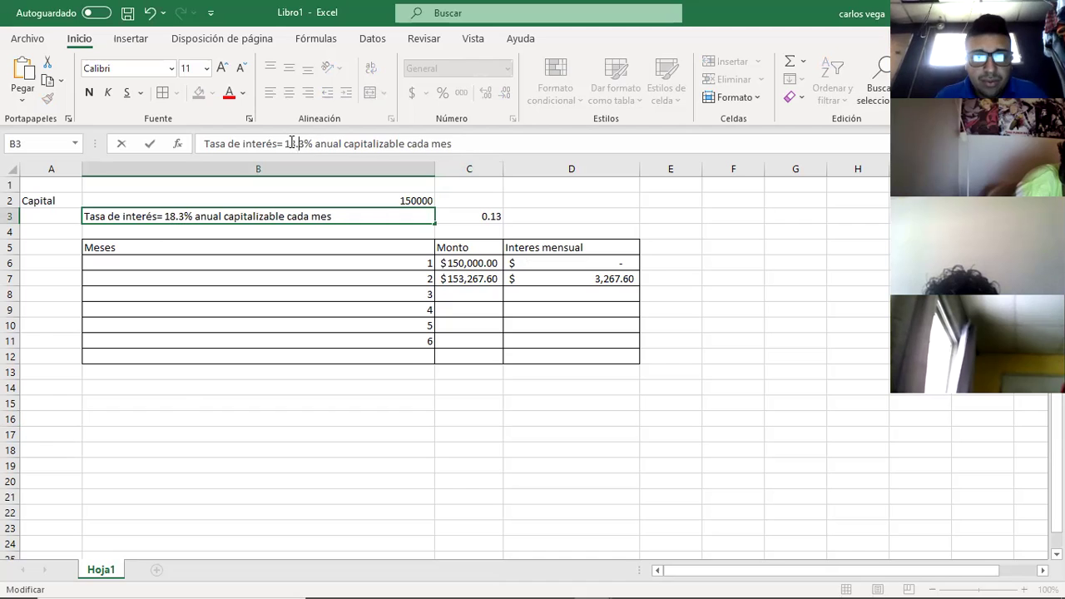
{"action": "key", "text": "Right"}
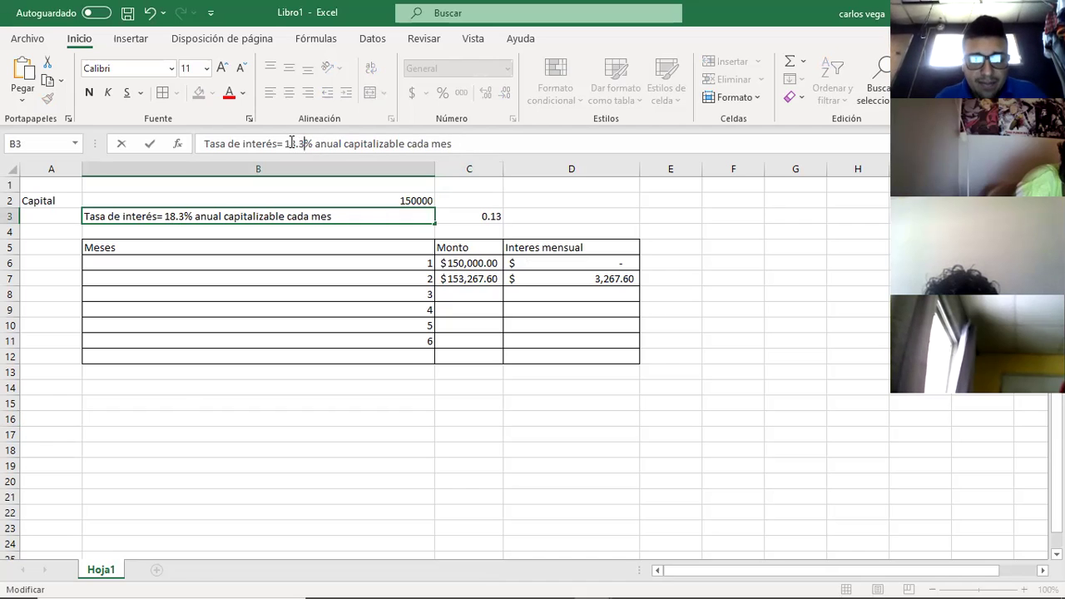
{"action": "type", "text": "6"}
- Change the interest rate formula in C3 to =18.36/100
{"action": "left_click", "coordinate": [466, 217]}
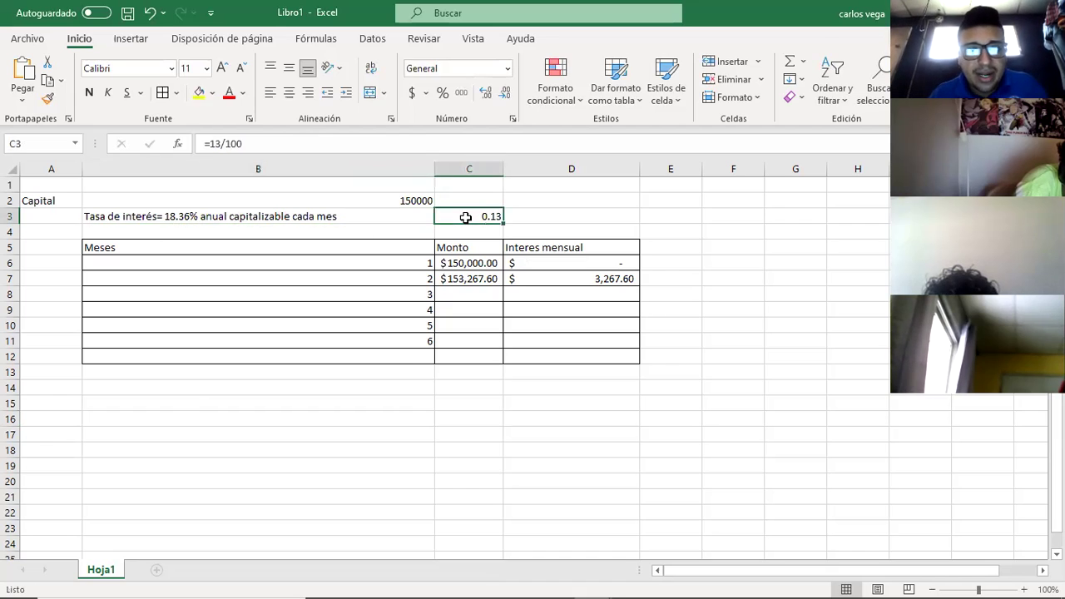
{"action": "left_click", "coordinate": [222, 145]}
{"action": "key", "text": "BackSpace"}
{"action": "type", "text": "8.36"}
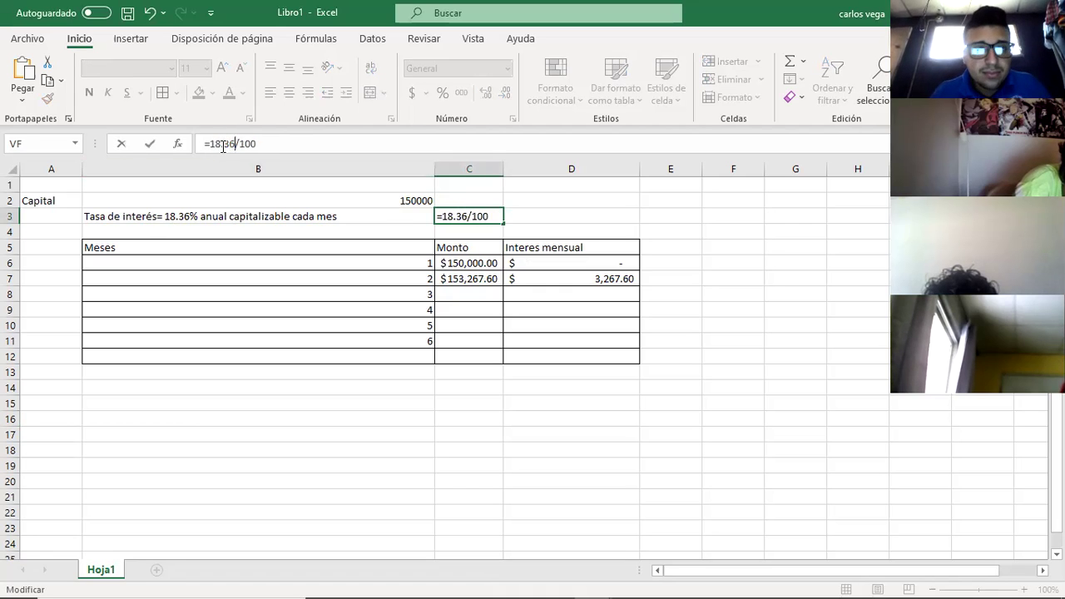
{"action": "key", "text": "Return"}
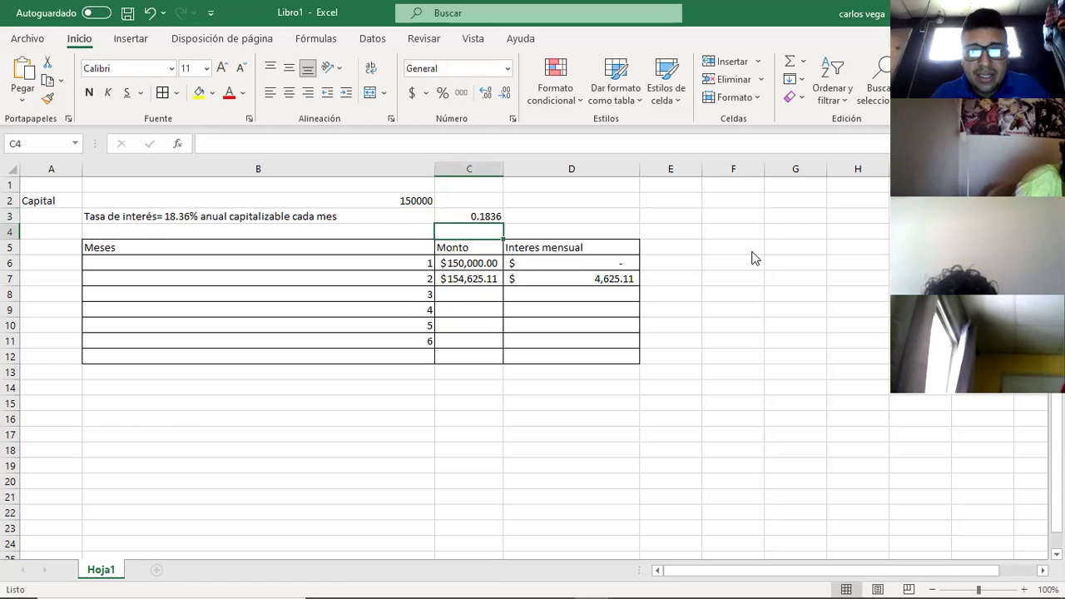
- Correct the rate reference in the month 1 amount formula in C6 so it reads =B2*(1+(C3/12))^B6
{"action": "left_click", "coordinate": [476, 278]}
{"action": "left_click", "coordinate": [488, 263]}
{"action": "double_click", "coordinate": [488, 263]}
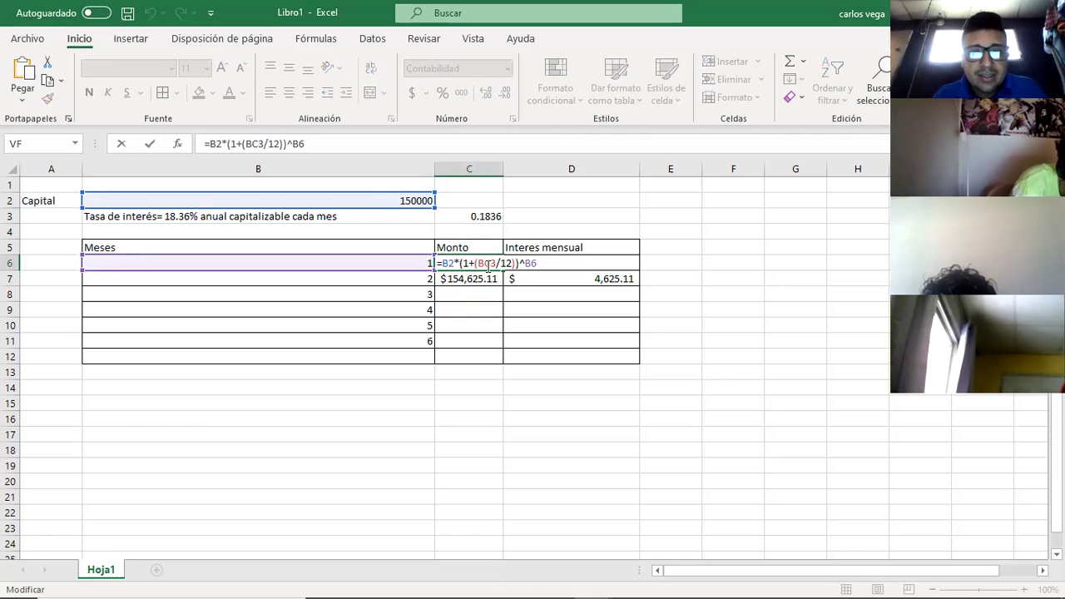
{"action": "left_click", "coordinate": [485, 217]}
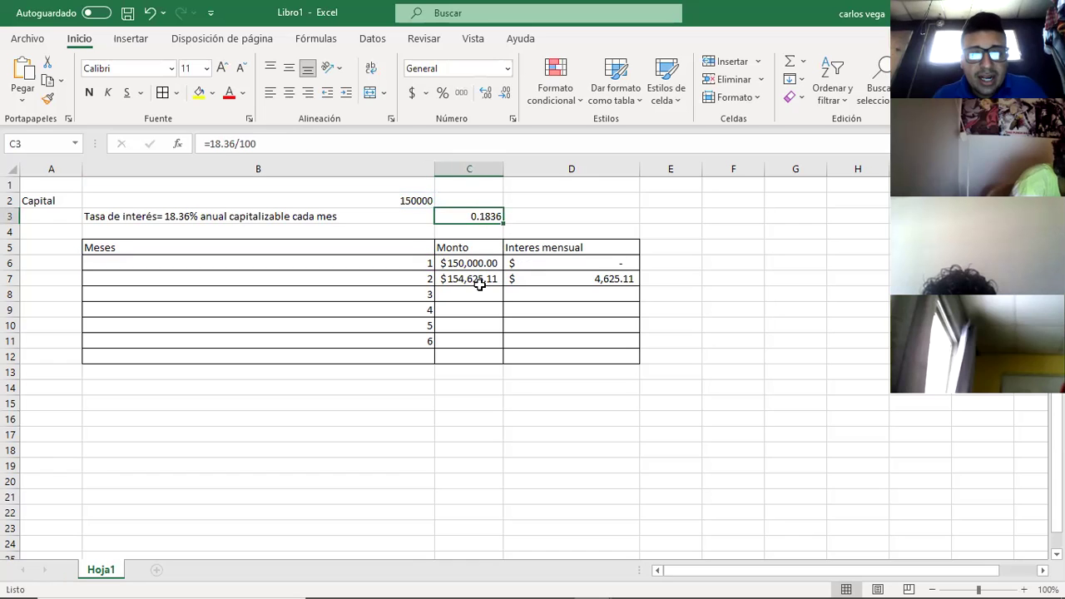
{"action": "left_click", "coordinate": [488, 249]}
{"action": "double_click", "coordinate": [489, 263]}
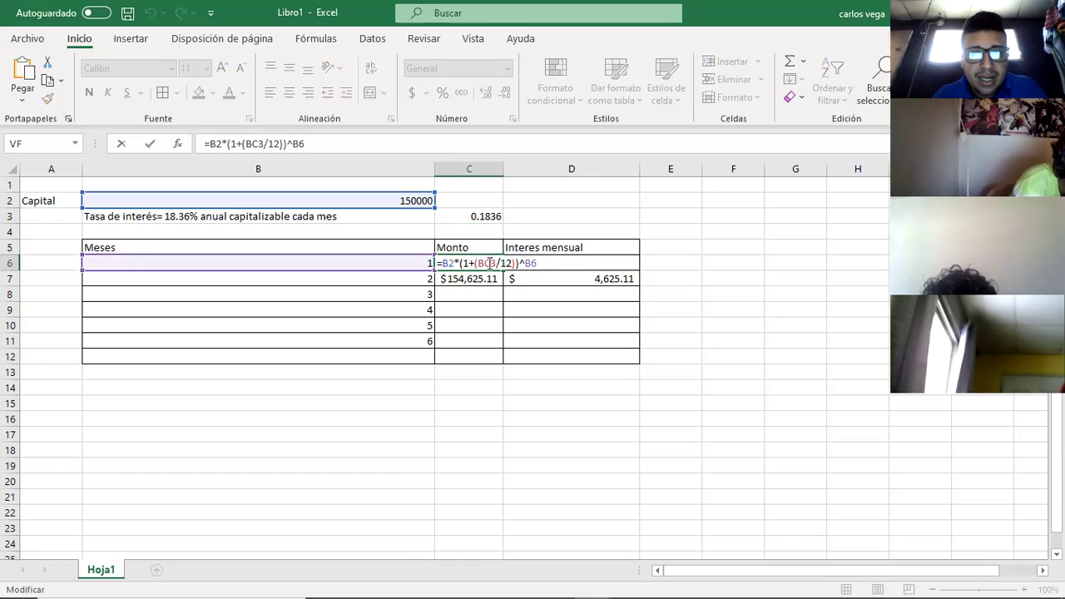
{"action": "key", "text": "BackSpace"}
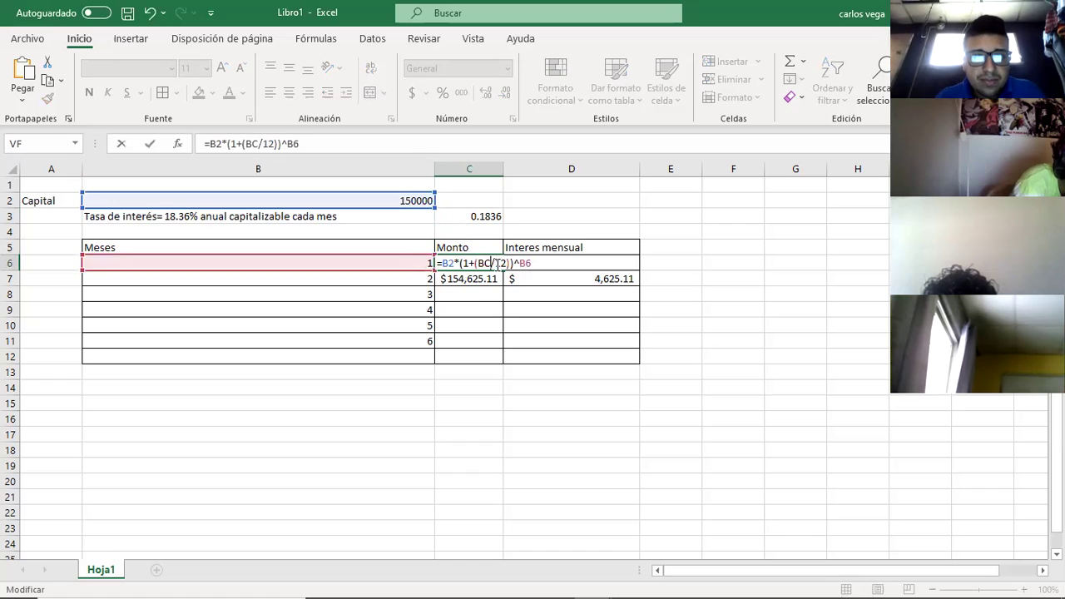
{"action": "key", "text": "BackSpace"}
{"action": "key", "text": "BackSpace"}
{"action": "left_click", "coordinate": [483, 217]}
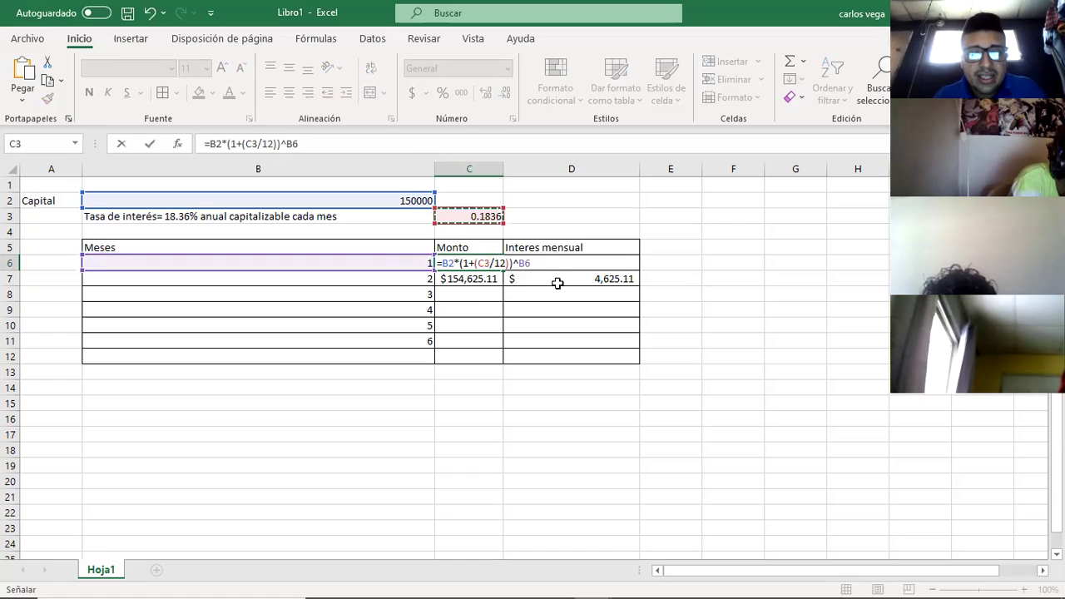
{"action": "key", "text": "Return"}
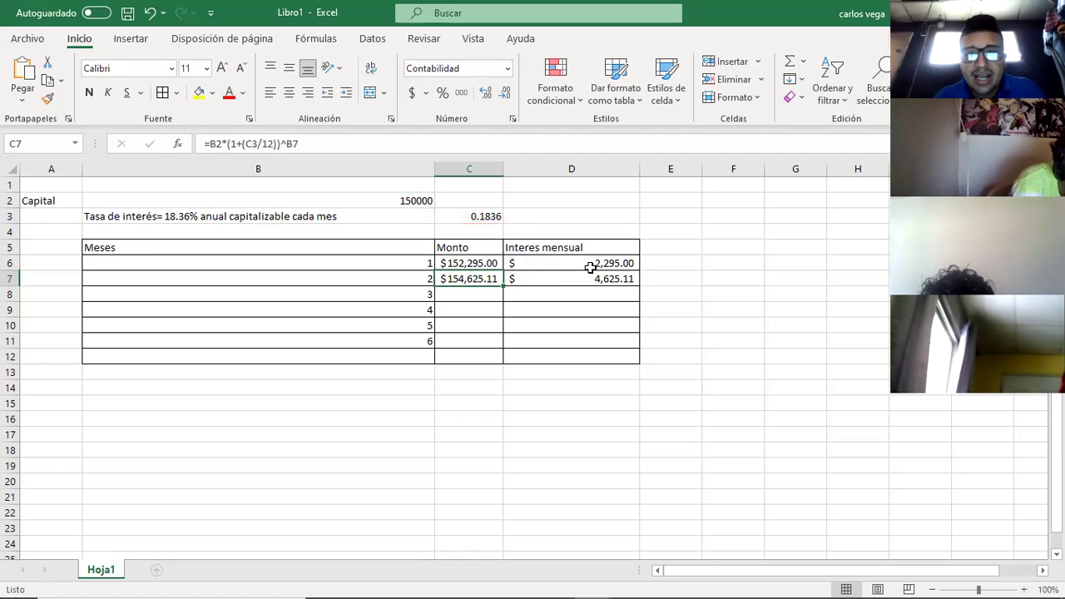
- Review the month 1 interest cell and the month 2 amount and interest formulas in C7 and D7
{"action": "left_click", "coordinate": [588, 269]}
{"action": "double_click", "coordinate": [490, 280]}
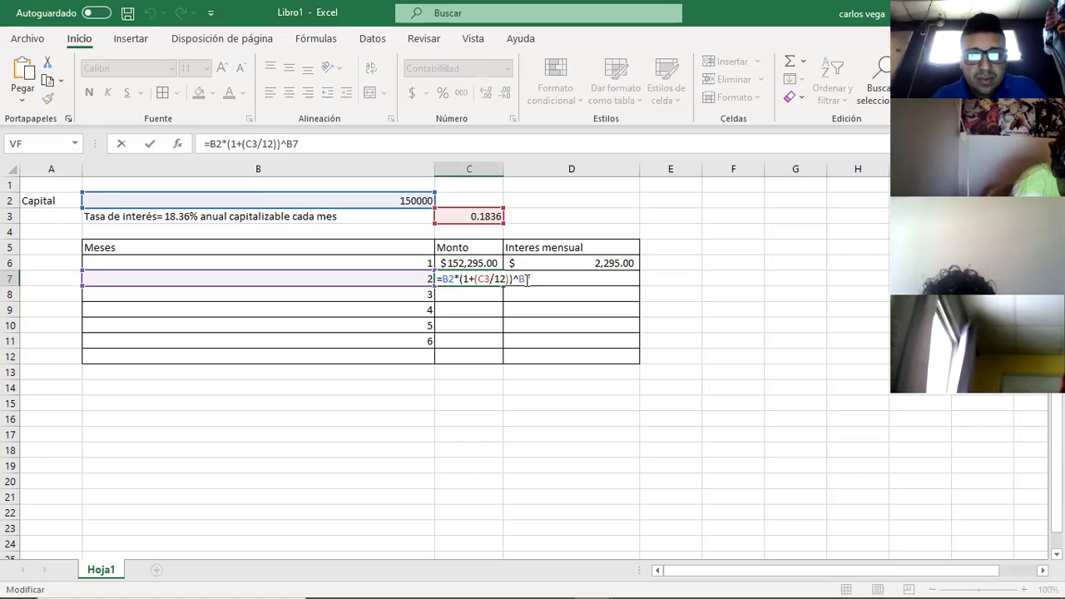
{"action": "key", "text": "Return"}
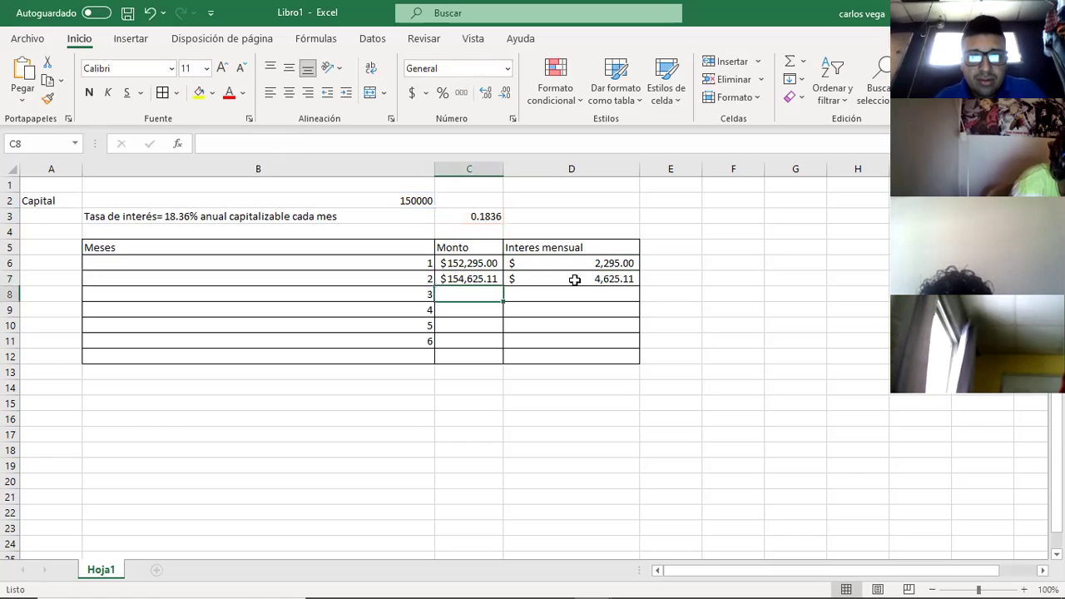
{"action": "left_click", "coordinate": [574, 281]}
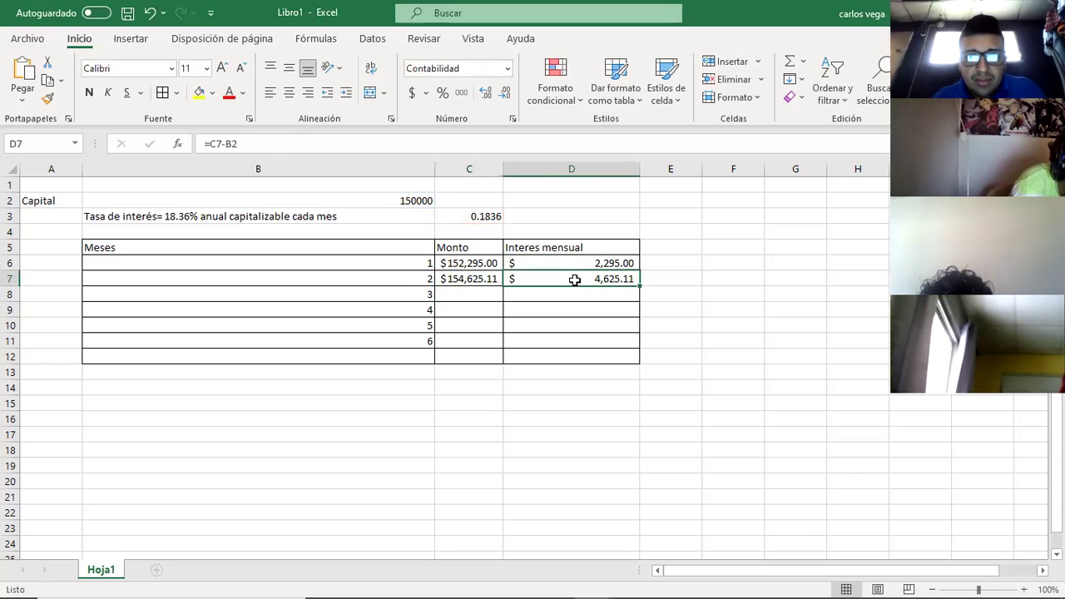
- Enter the month 3 amount formula in C8, accepting the suggested correction =B2*(1+(C3/12)^B8)
{"action": "left_click", "coordinate": [467, 297]}
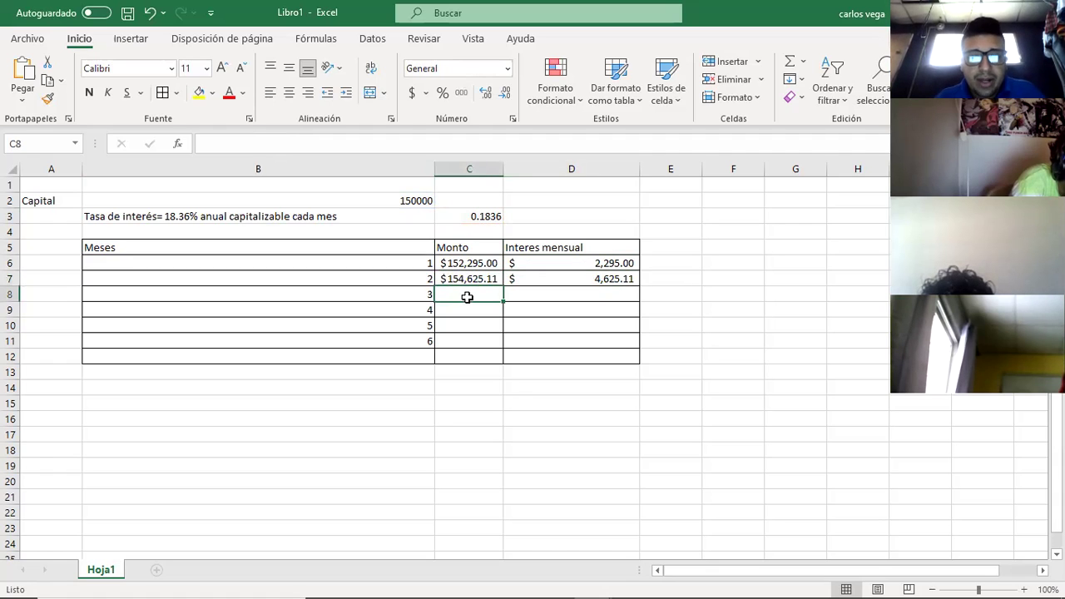
{"action": "type", "text": "="}
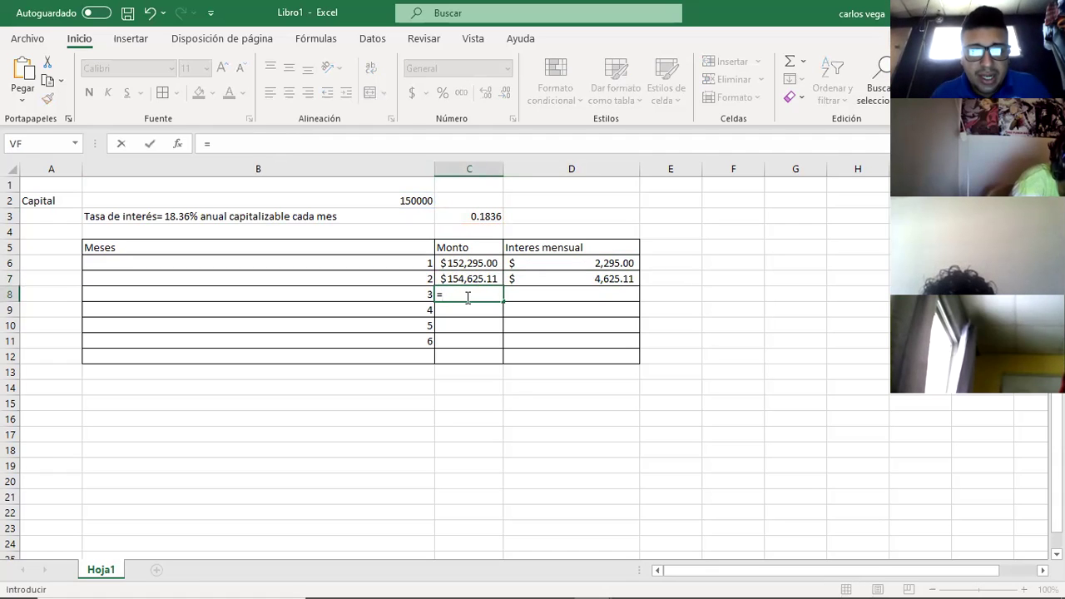
{"action": "left_click", "coordinate": [411, 207]}
{"action": "type", "text": "*"}
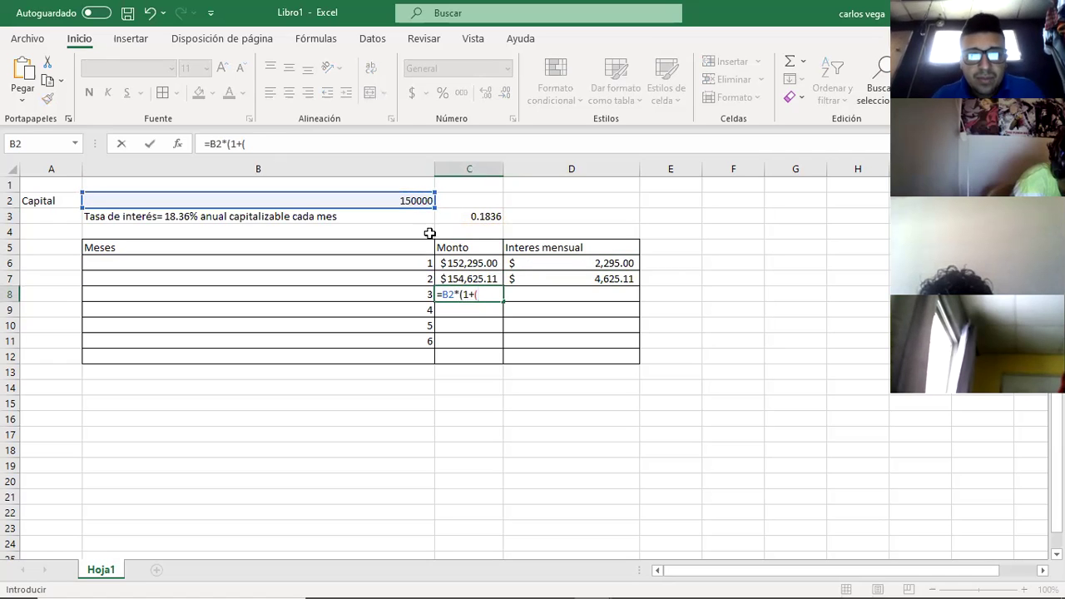
{"action": "left_click", "coordinate": [466, 219]}
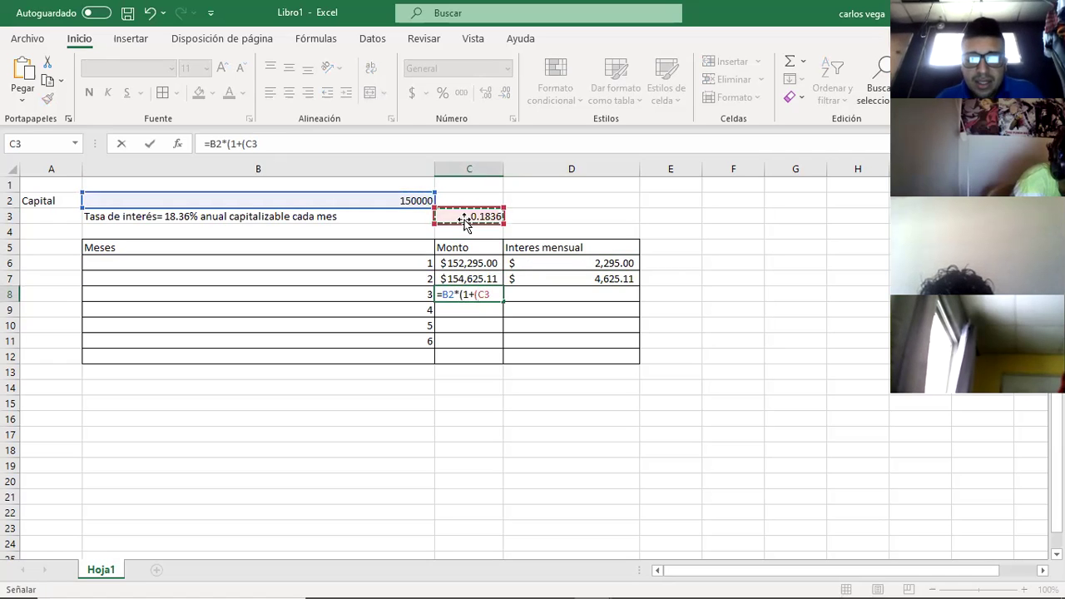
{"action": "type", "text": "/12"}
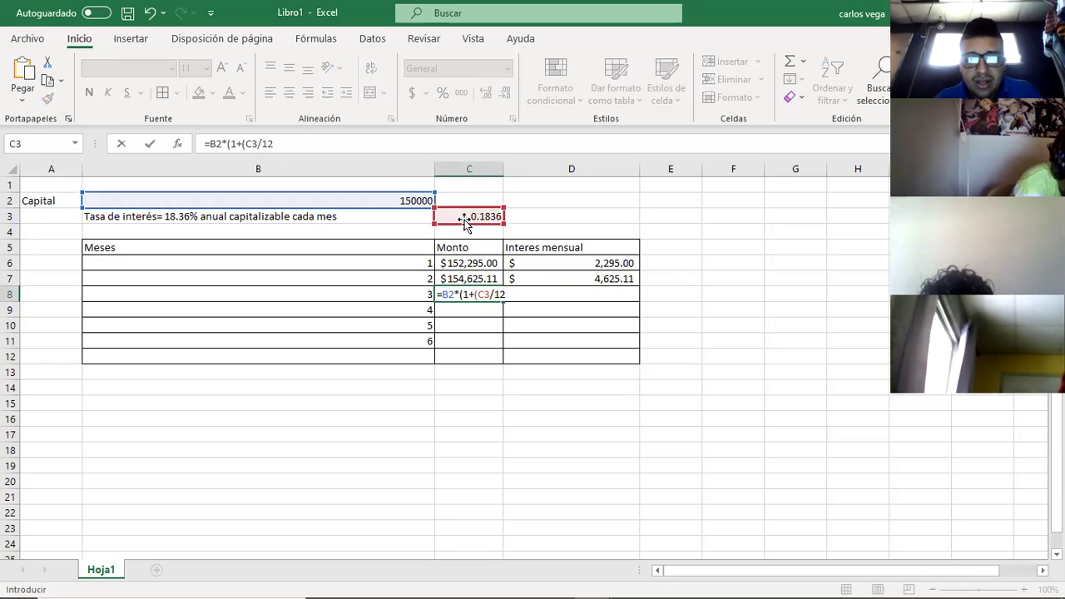
{"action": "type", "text": ")^"}
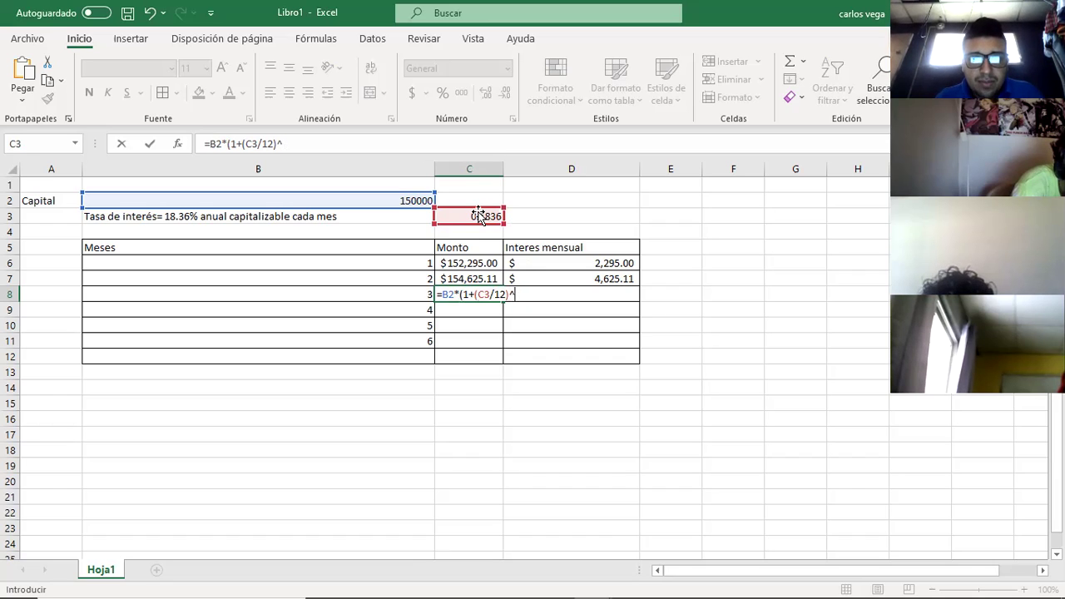
{"action": "left_click", "coordinate": [401, 298]}
{"action": "key", "text": "Return"}
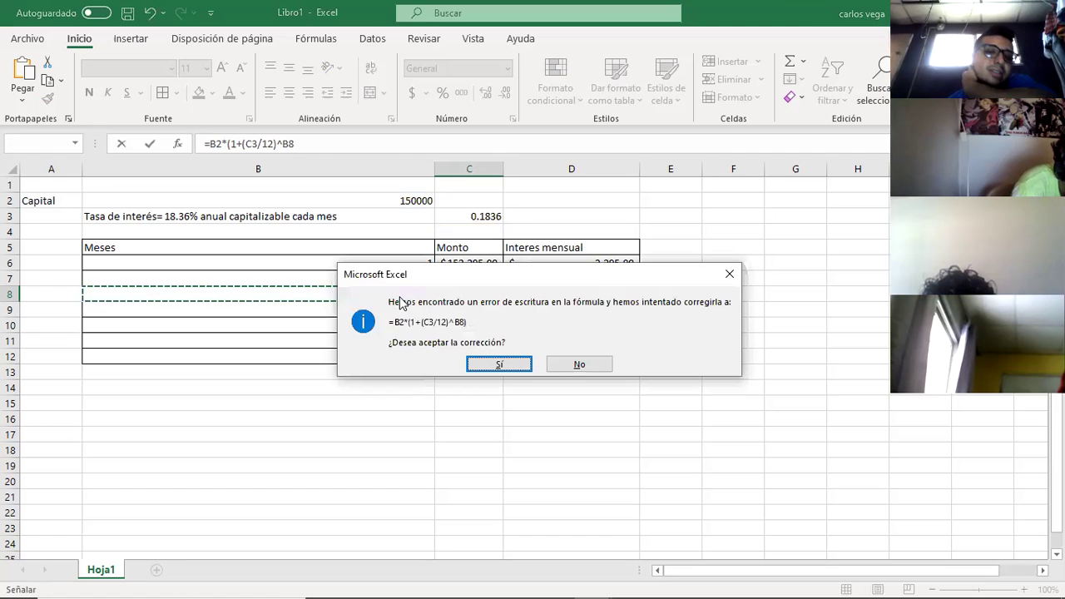
{"action": "left_click", "coordinate": [473, 357]}
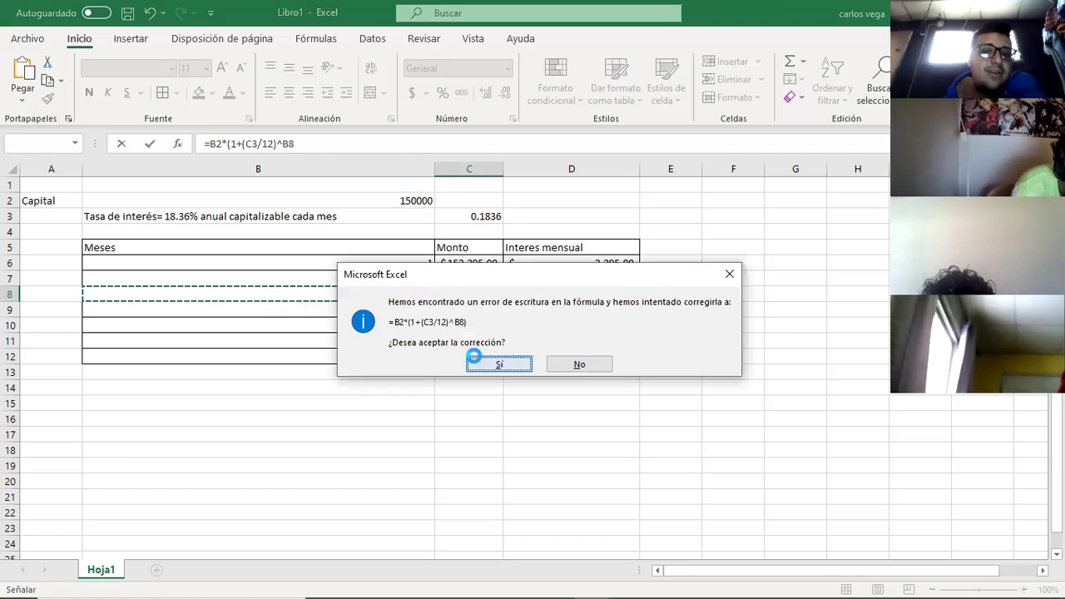
- Apply the accounting number format with the $ symbol to cells C8 through C12
{"action": "left_click", "coordinate": [481, 291]}
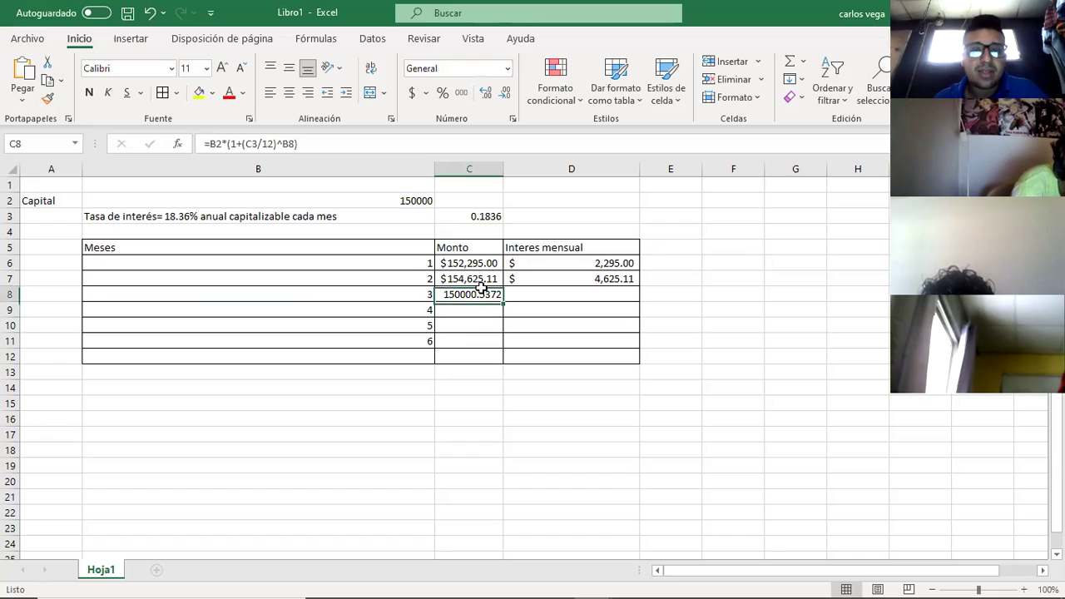
{"action": "left_click_drag", "start_coordinate": [481, 290], "coordinate": [477, 357]}
{"action": "left_click", "coordinate": [411, 92]}
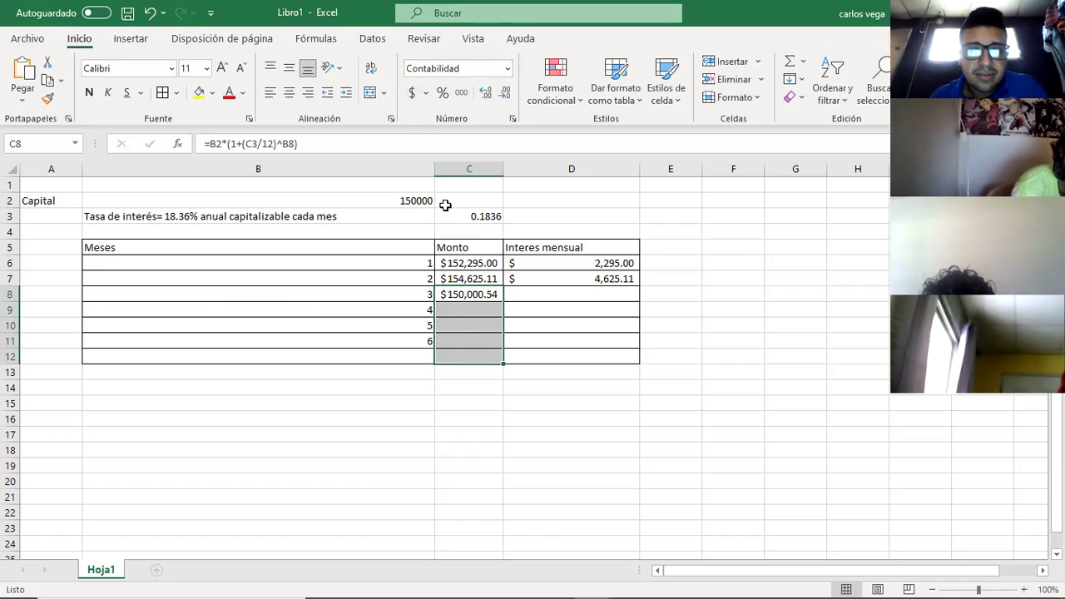
- Fix the parentheses in the month 3 amount formula in C8 so it reads =B2*(1+(C3/12))^B8
{"action": "double_click", "coordinate": [486, 293]}
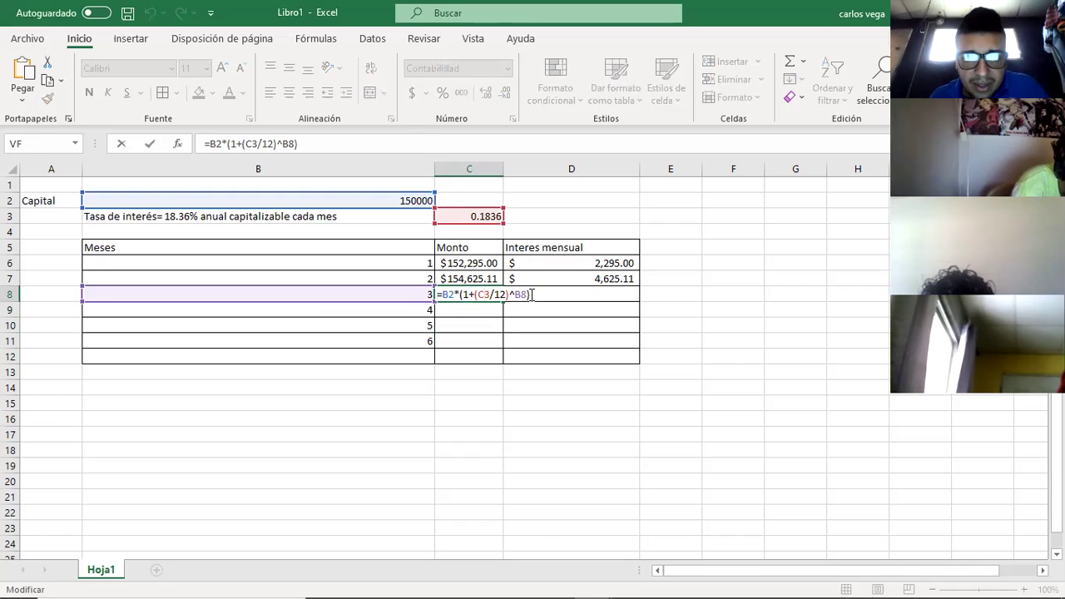
{"action": "key", "text": "BackSpace"}
{"action": "key", "text": "Left"}
{"action": "key", "text": "Left"}
{"action": "key", "text": "Left"}
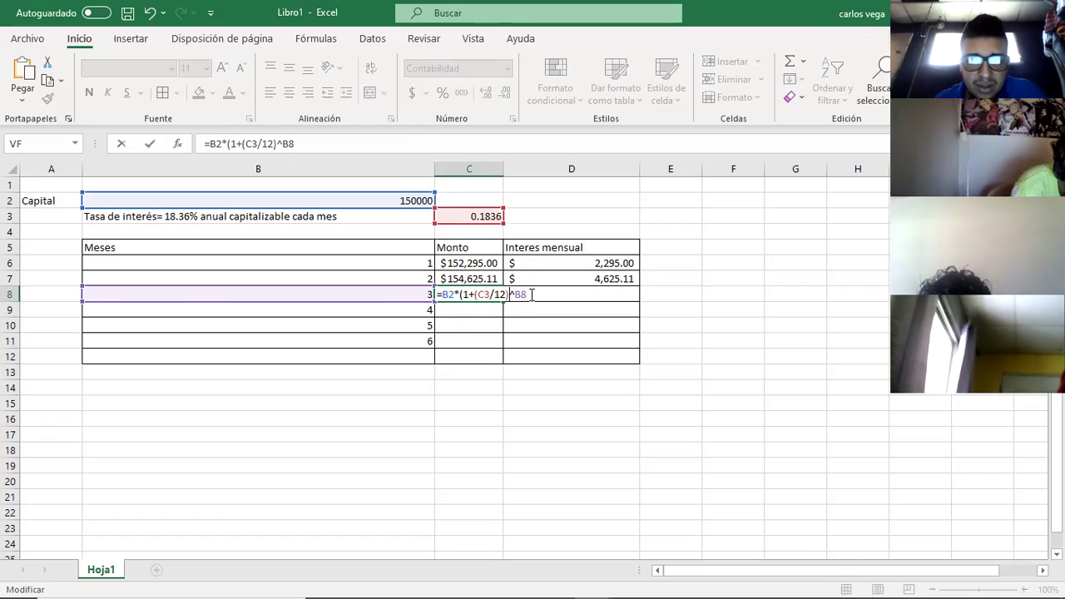
{"action": "type", "text": ")"}
{"action": "left_click", "coordinate": [529, 293]}
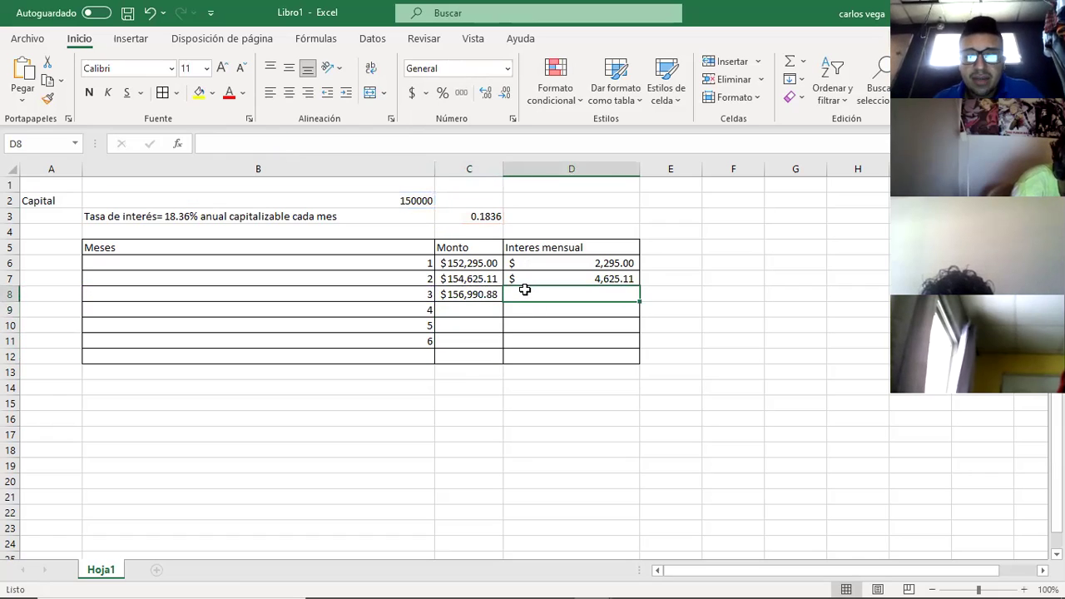
- Enter the month 3 interest formula =C8-B2 in cell D8
{"action": "type", "text": "="}
{"action": "left_click", "coordinate": [488, 291]}
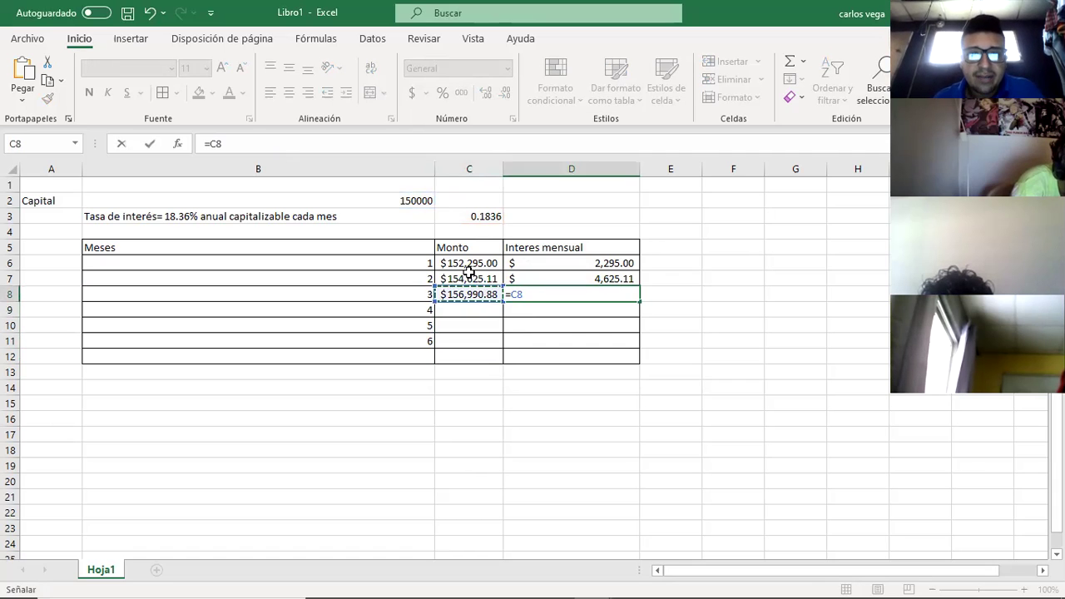
{"action": "type", "text": "-"}
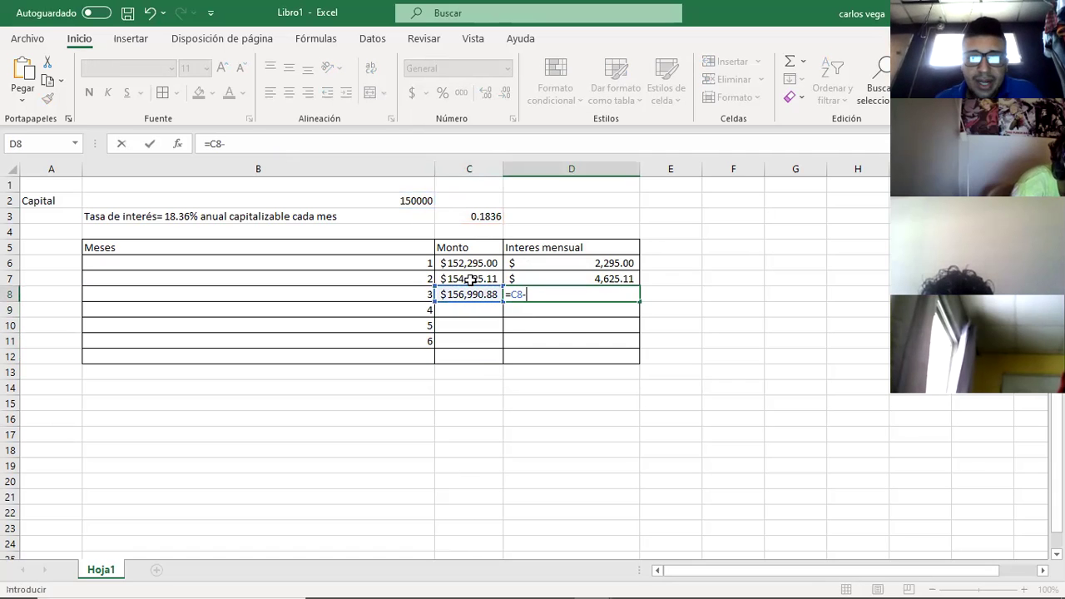
{"action": "left_click", "coordinate": [417, 201]}
{"action": "key", "text": "Return"}
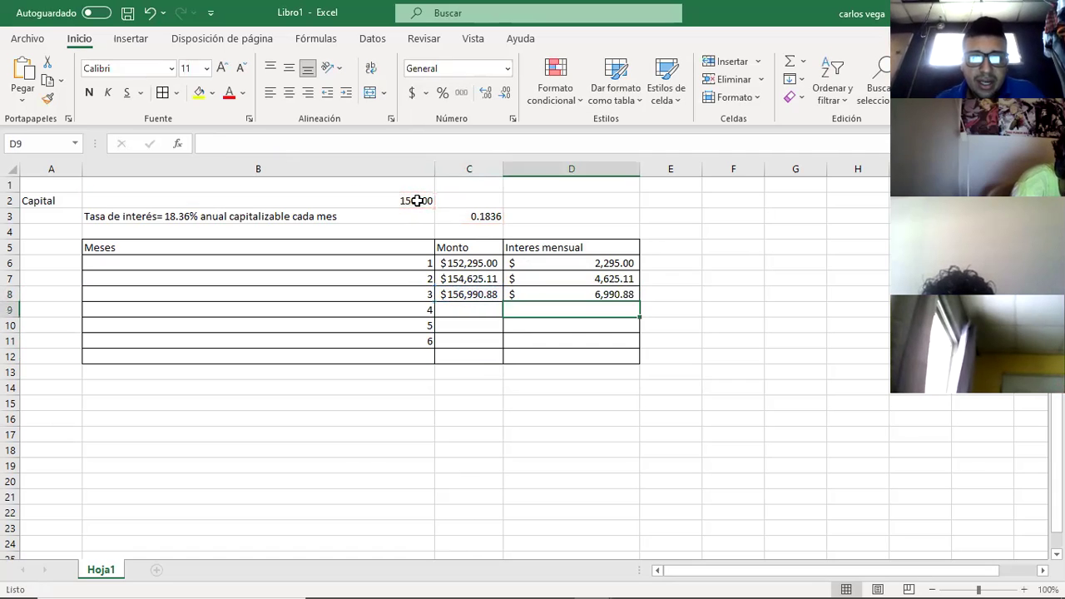
{"action": "left_click", "coordinate": [460, 314]}
{"action": "type", "text": "="}
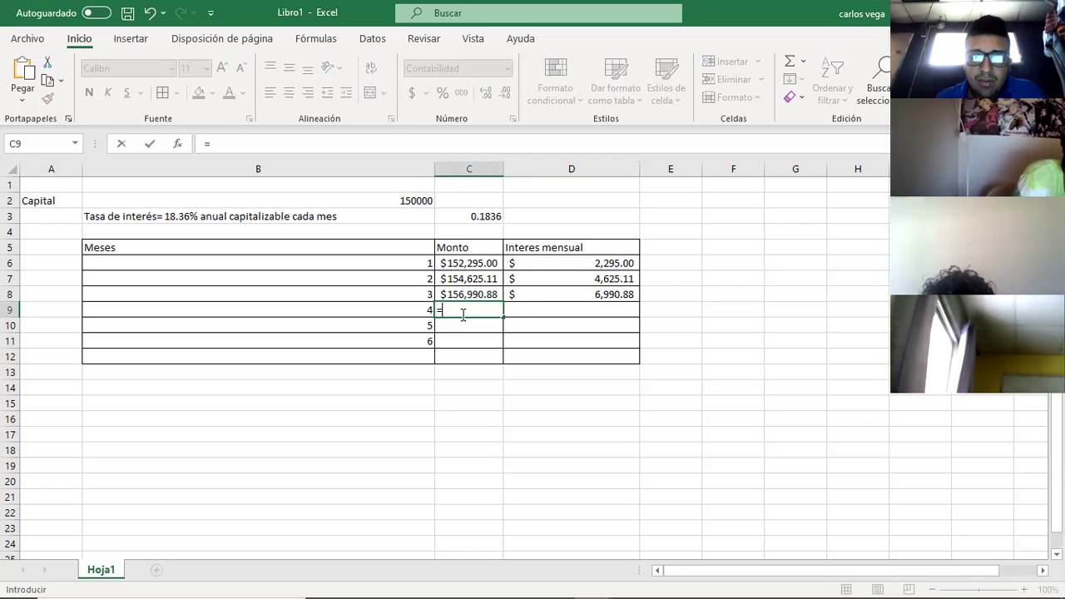
{"action": "left_click", "coordinate": [377, 188]}
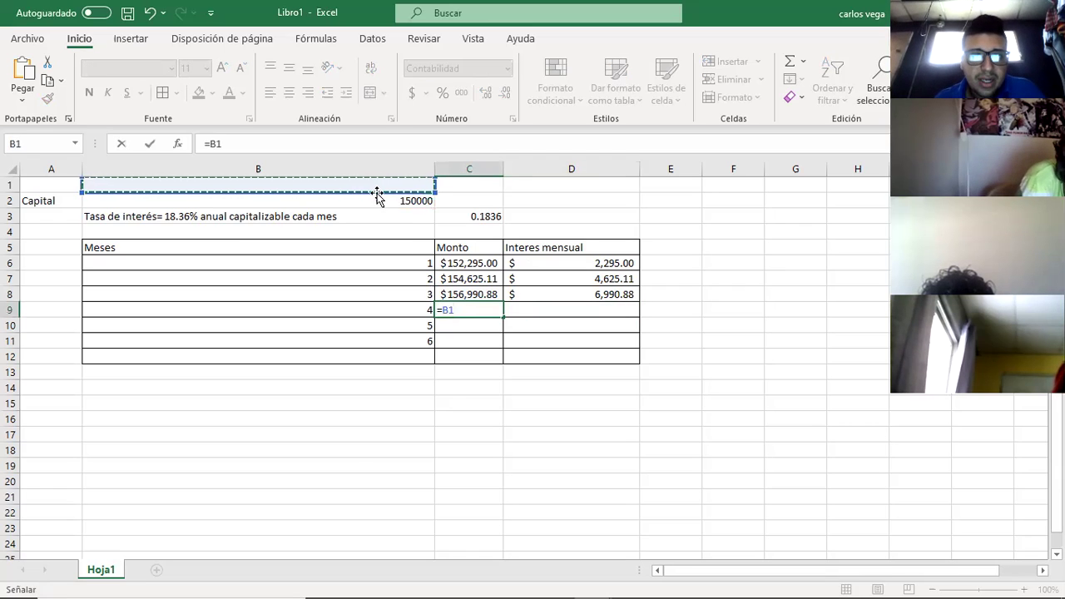
{"action": "left_click", "coordinate": [379, 199]}
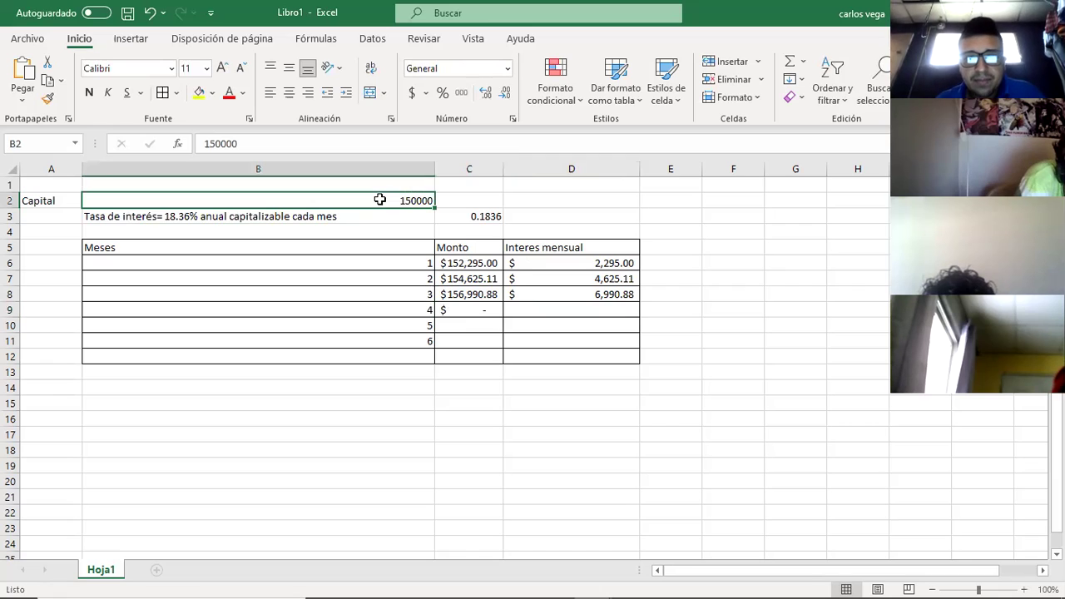
- Enter the month 4 amount formula =B2*(1+(C3/12)^B9 in cell C9
{"action": "left_click", "coordinate": [468, 308]}
{"action": "double_click", "coordinate": [468, 309]}
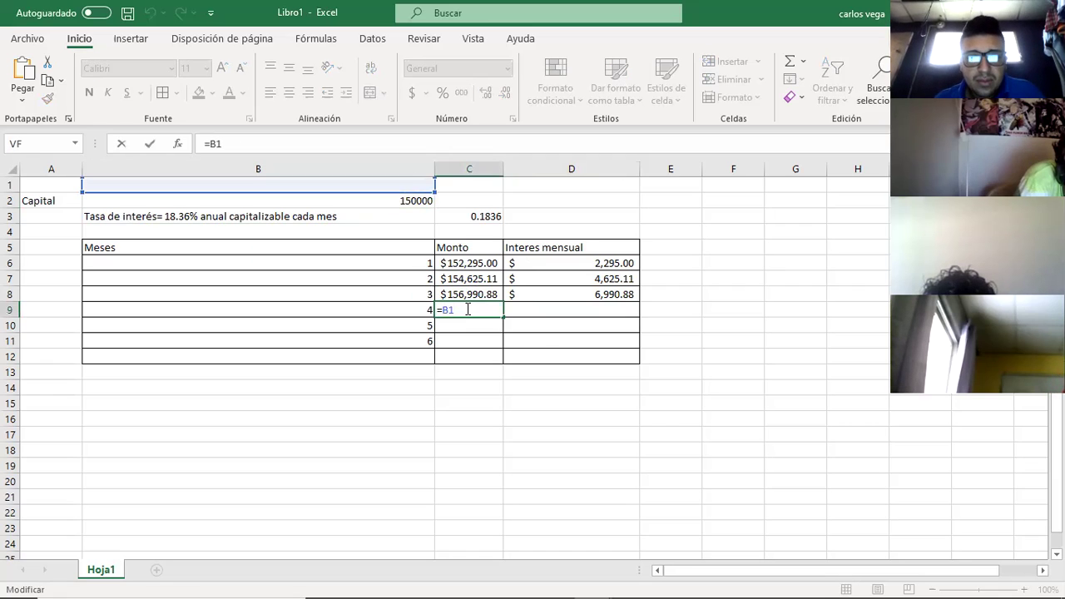
{"action": "key", "text": "BackSpace"}
{"action": "left_click", "coordinate": [416, 201]}
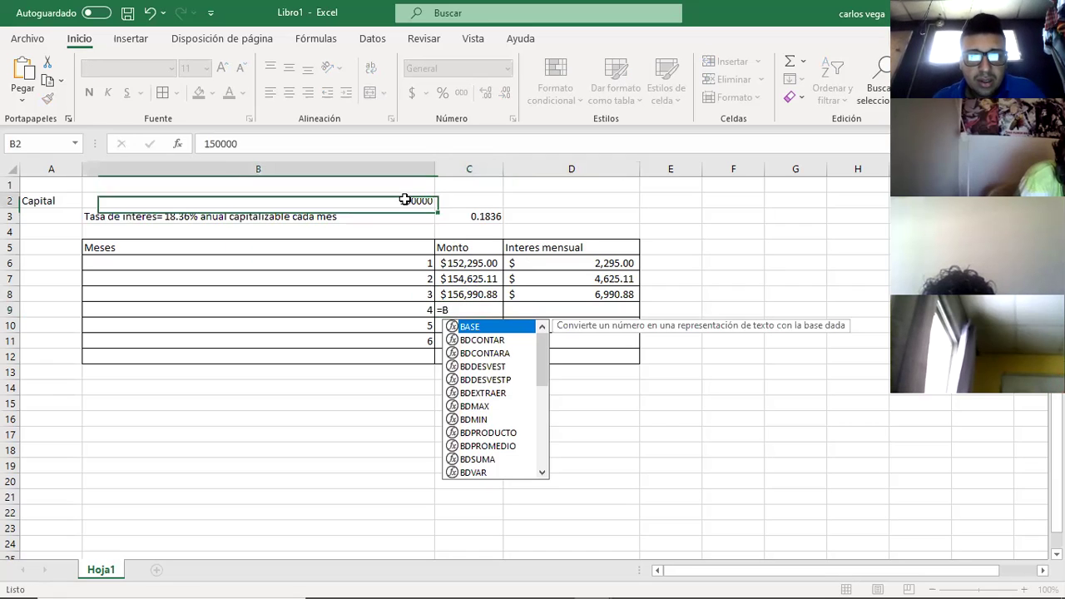
{"action": "double_click", "coordinate": [479, 310]}
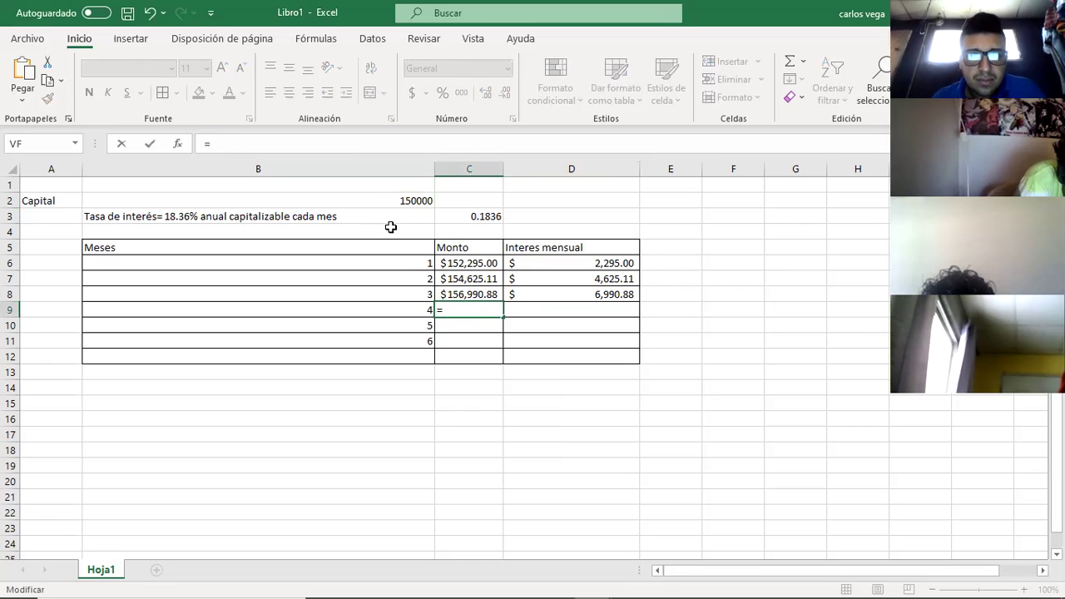
{"action": "left_click", "coordinate": [373, 199]}
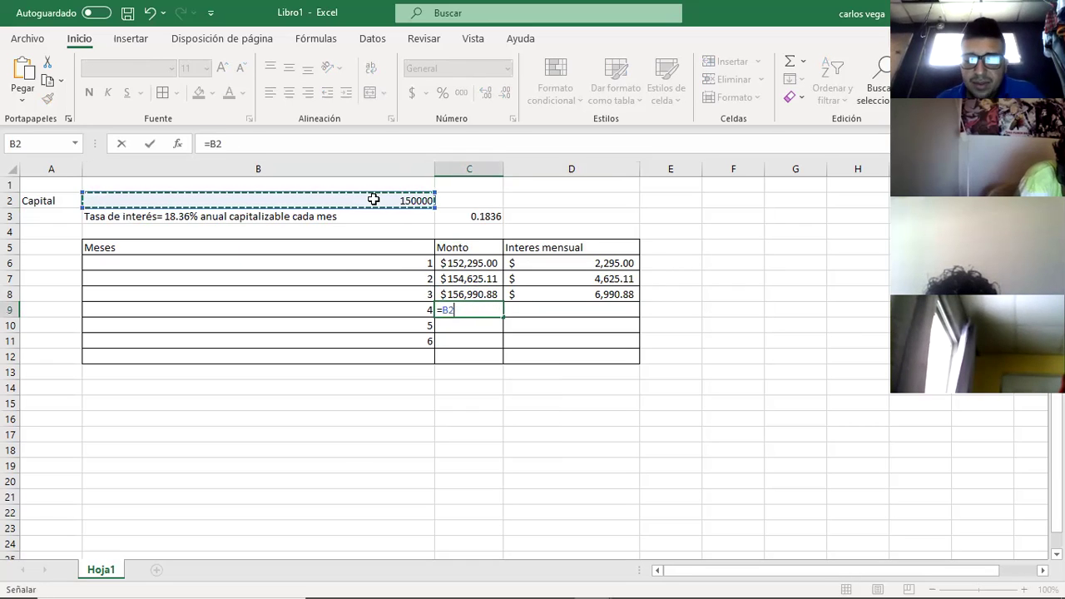
{"action": "type", "text": "*"}
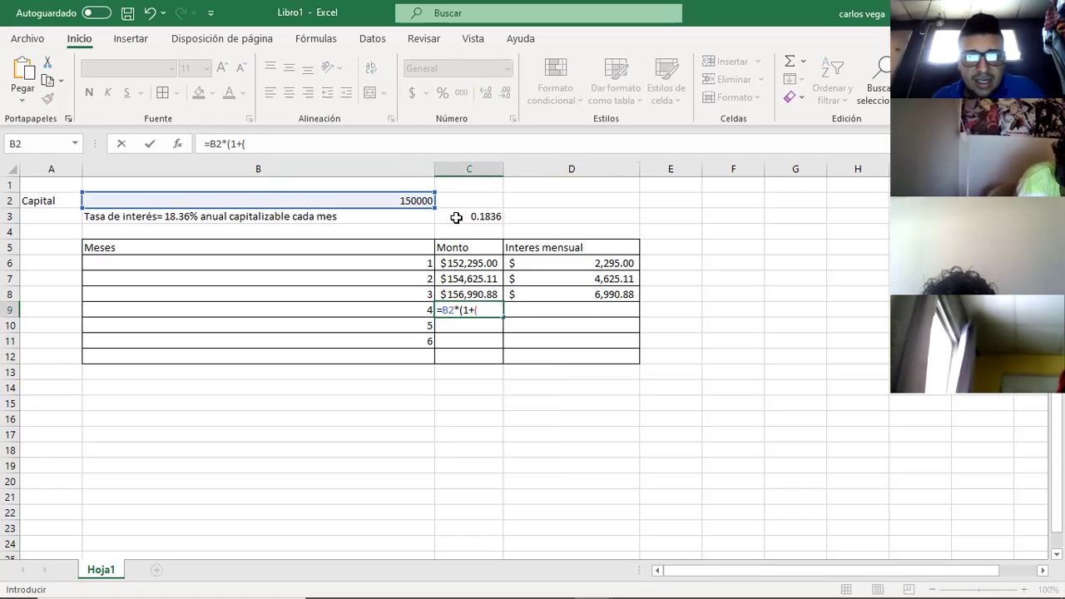
{"action": "left_click", "coordinate": [456, 218]}
{"action": "type", "text": "/12"}
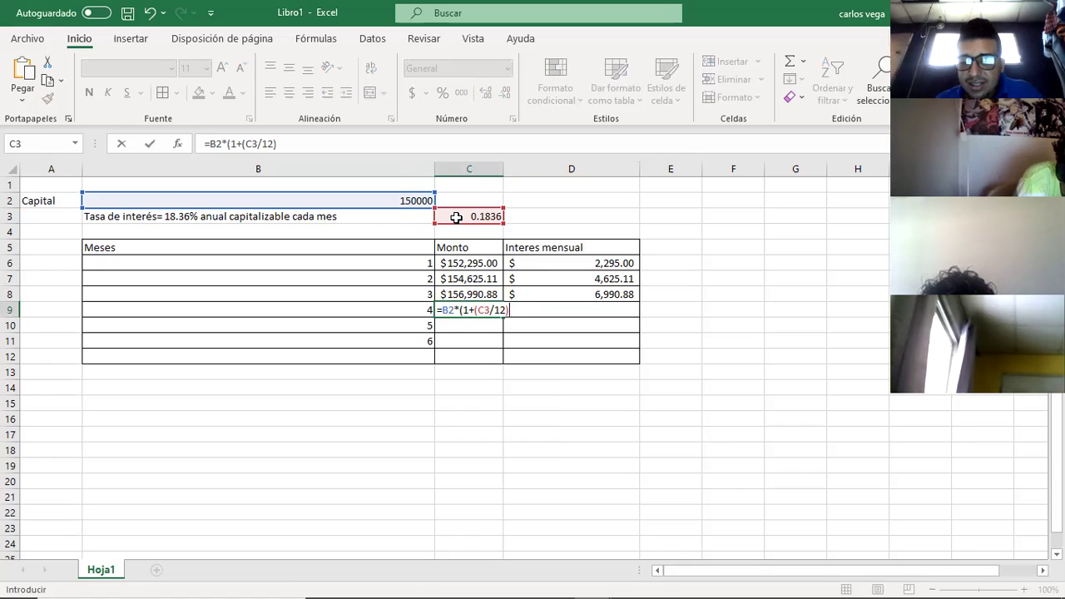
{"action": "type", "text": ")^"}
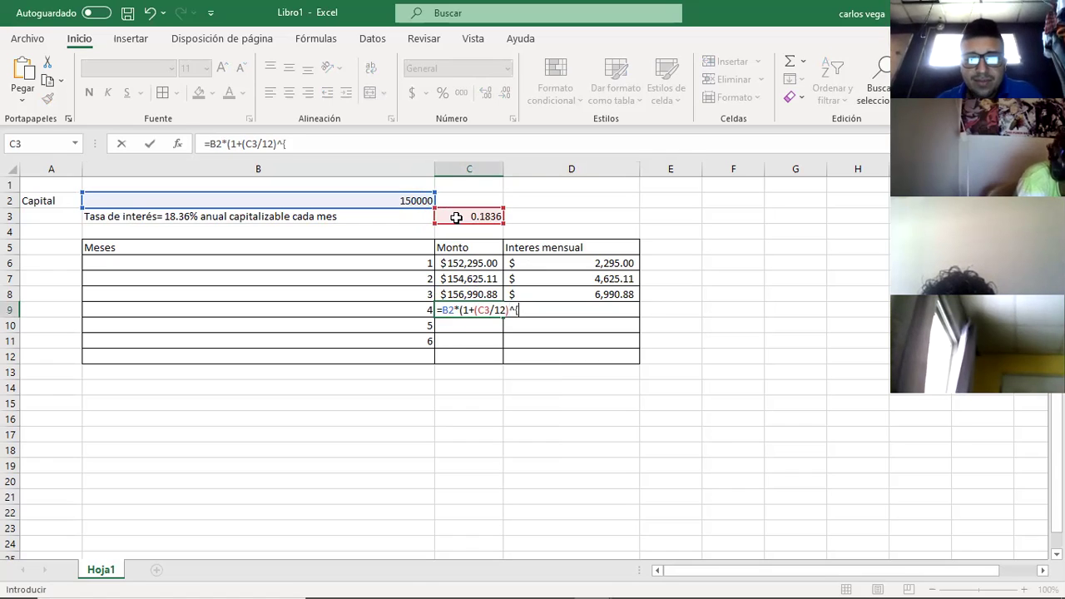
{"action": "left_click", "coordinate": [411, 309]}
{"action": "key", "text": "Return"}
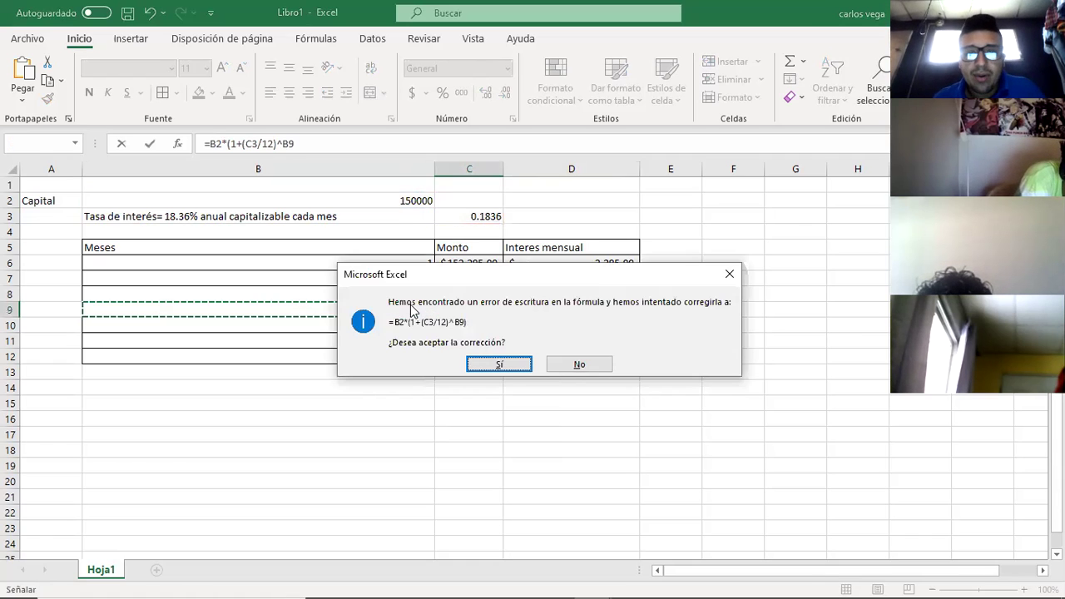
- Decline the suggested correction and fix the parentheses in C9 so the formula reads =B2*(1+(C3/12))^B9
{"action": "left_click", "coordinate": [551, 364]}
{"action": "left_click", "coordinate": [540, 349]}
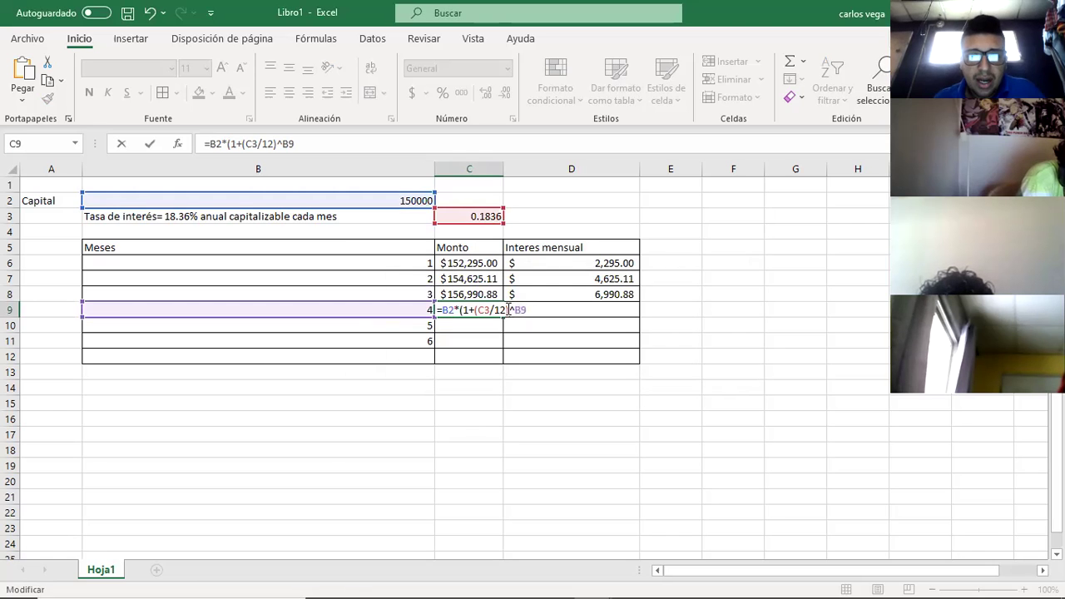
{"action": "key", "text": "Return"}
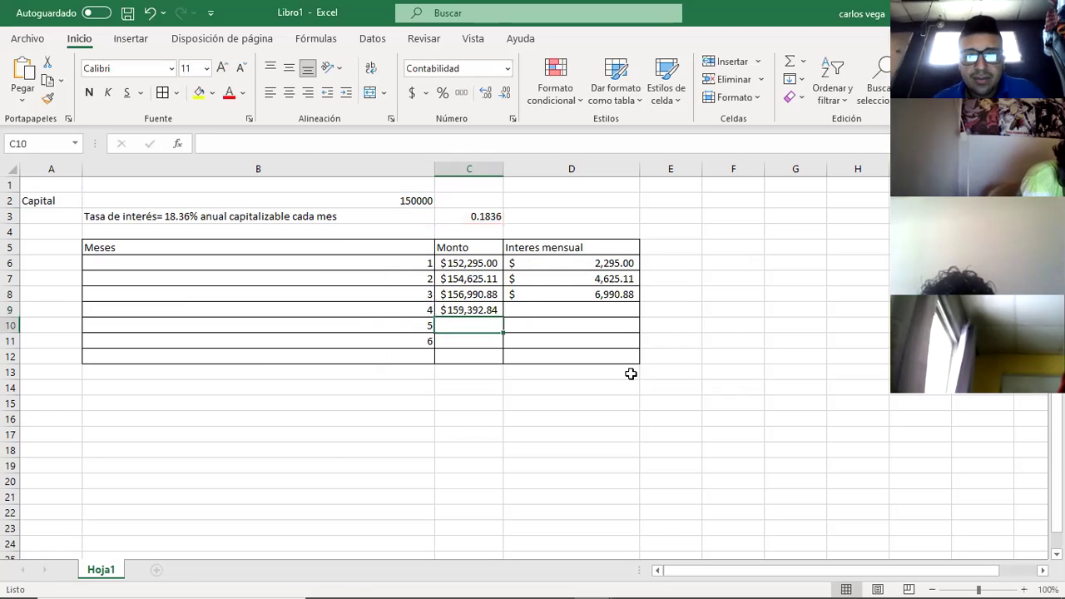
- Enter the formula =B2-C3 in the month 4 interest cell D9
{"action": "left_click", "coordinate": [538, 306]}
{"action": "type", "text": "="}
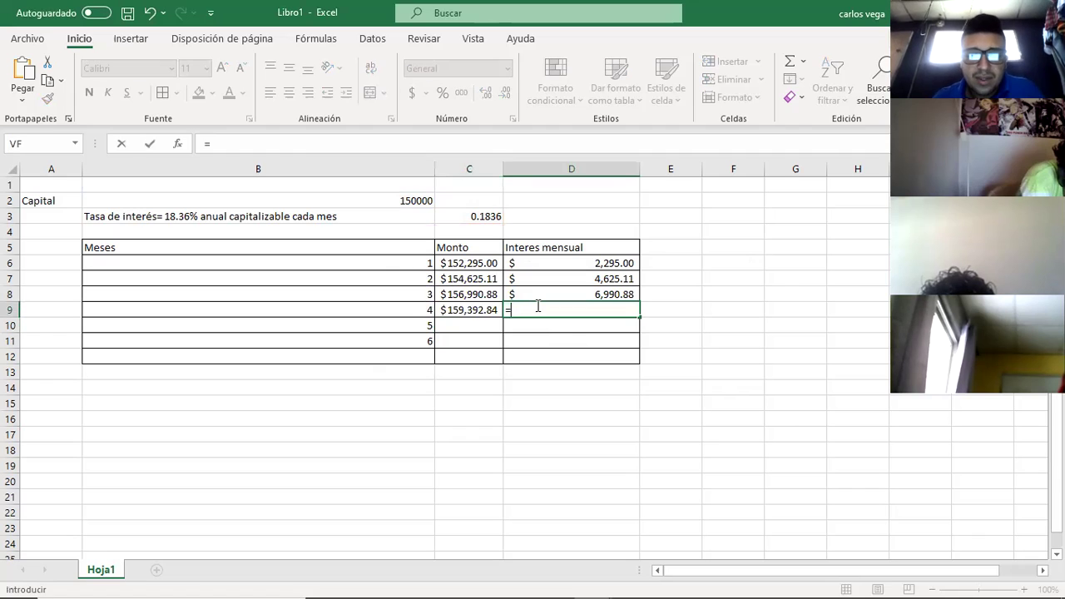
{"action": "left_click", "coordinate": [359, 200]}
{"action": "type", "text": "-"}
{"action": "left_click", "coordinate": [455, 217]}
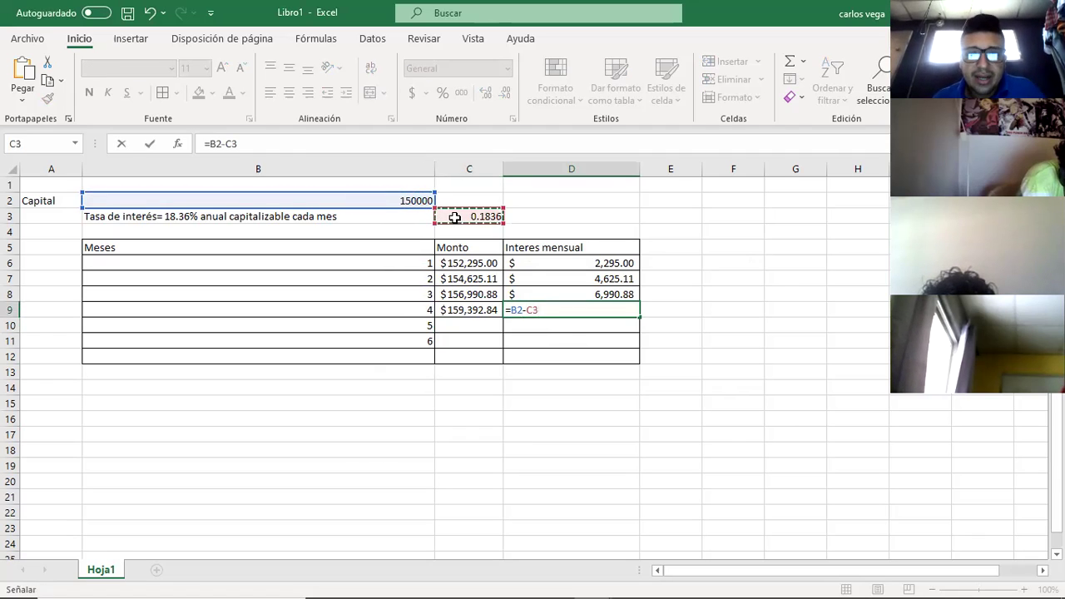
{"action": "key", "text": "Return"}
- Replace the month 4 interest formula in D9 with =C9-B2
{"action": "left_click", "coordinate": [539, 310]}
{"action": "double_click", "coordinate": [541, 309]}
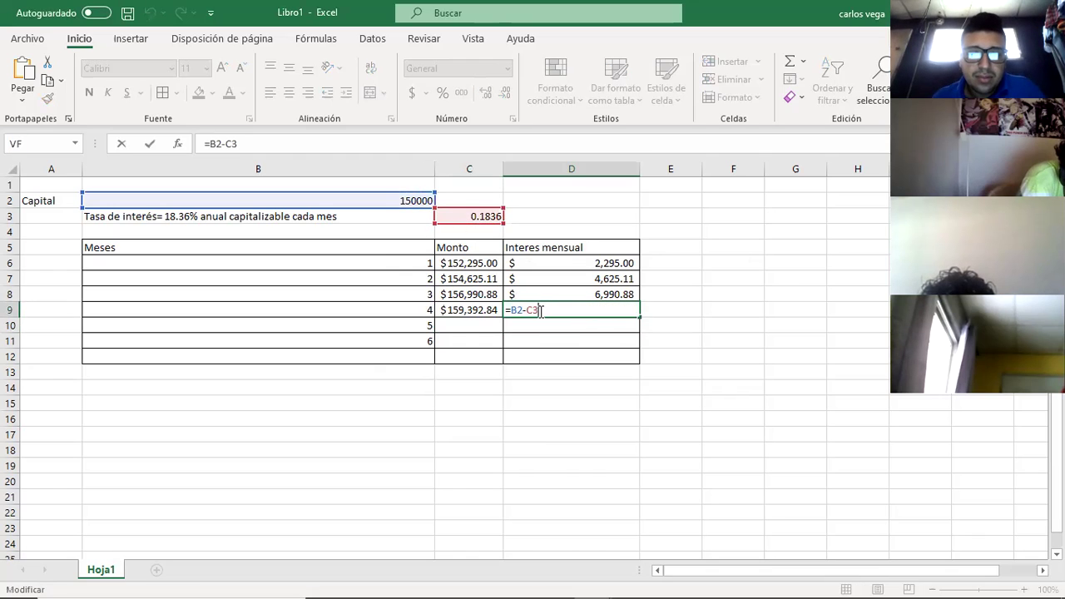
{"action": "key", "text": "BackSpace"}
{"action": "key", "text": "BackSpace"}
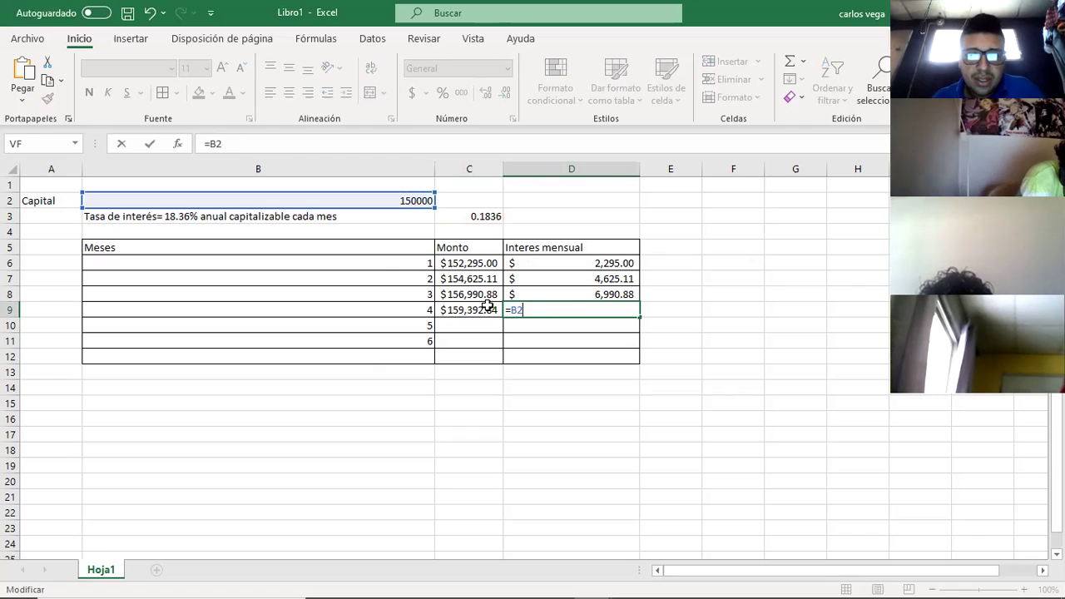
{"action": "left_click", "coordinate": [487, 307]}
{"action": "type", "text": "-"}
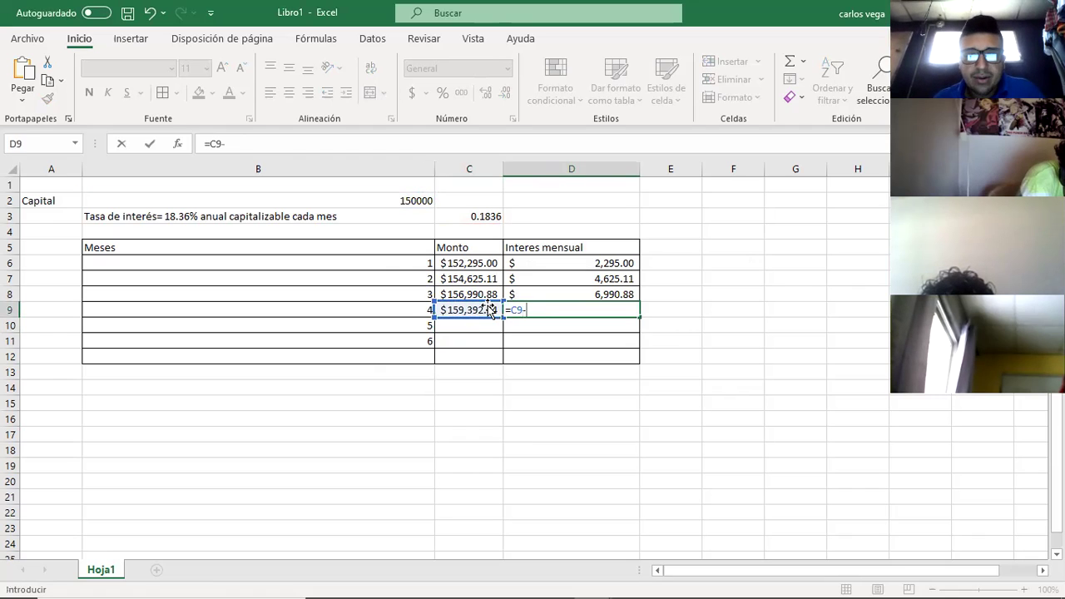
{"action": "left_click", "coordinate": [414, 200]}
{"action": "key", "text": "Return"}
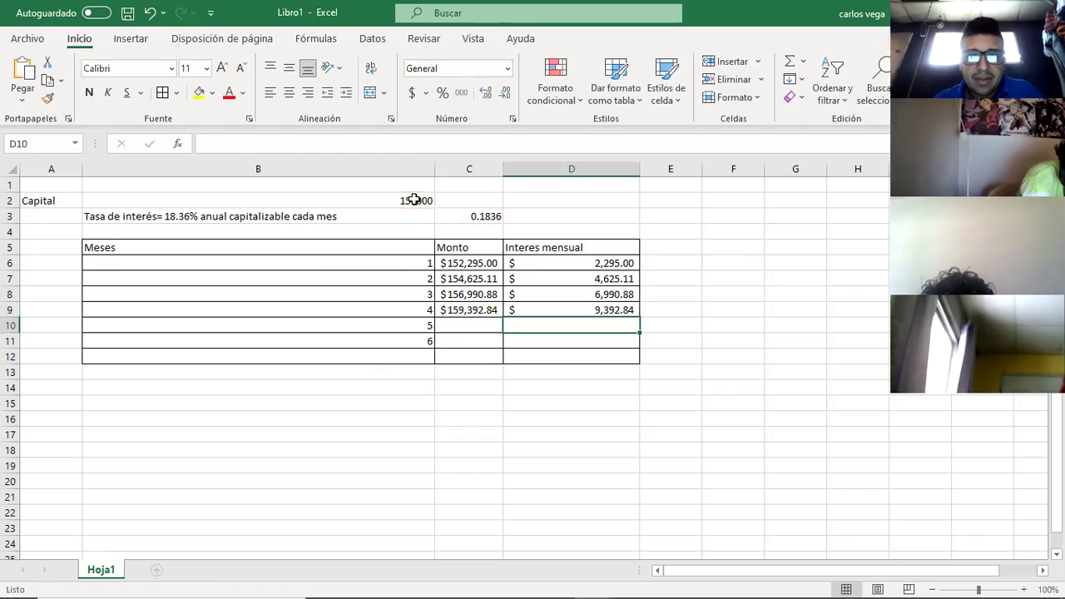
{"action": "left_click", "coordinate": [470, 325]}
{"action": "double_click", "coordinate": [471, 324]}
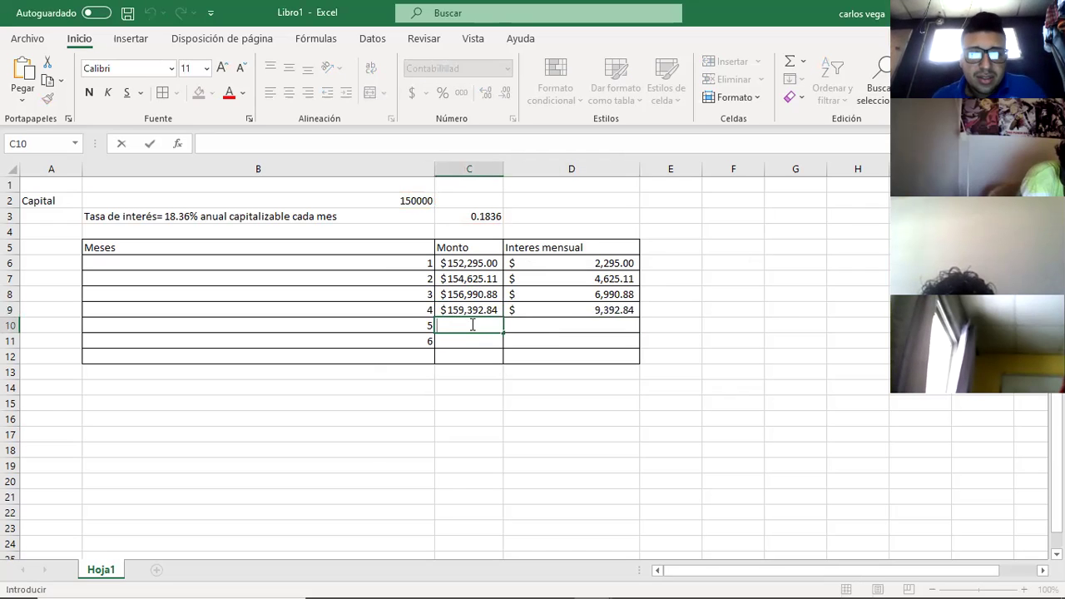
{"action": "type", "text": "="}
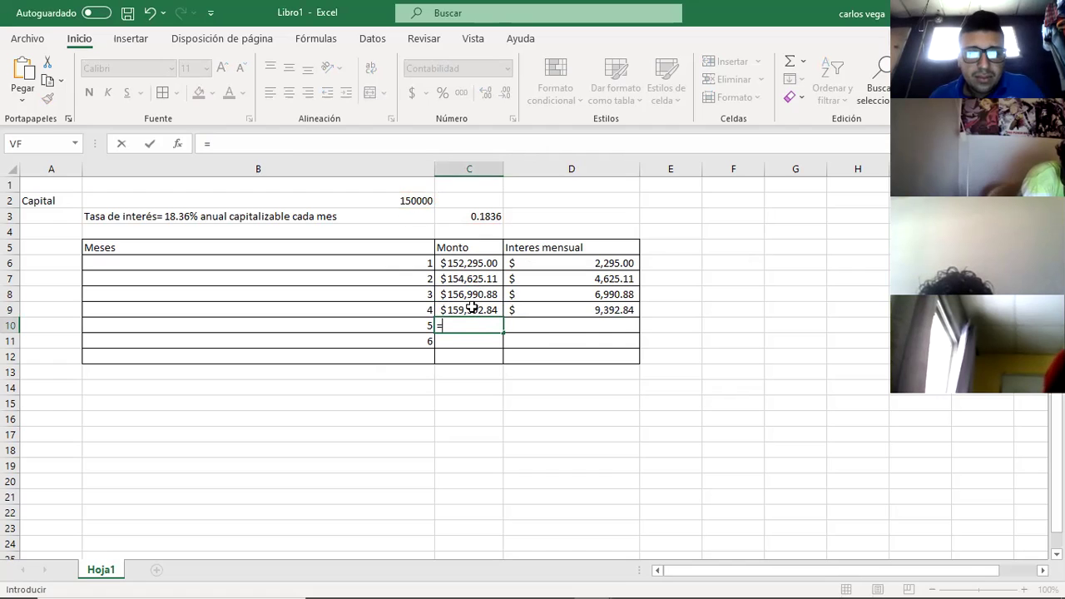
{"action": "key", "text": "BackSpace"}
- Fill the C9 amount formula down through C12 and correct C10 to =B2*(1+(C3/12))^B10
{"action": "left_click", "coordinate": [472, 311]}
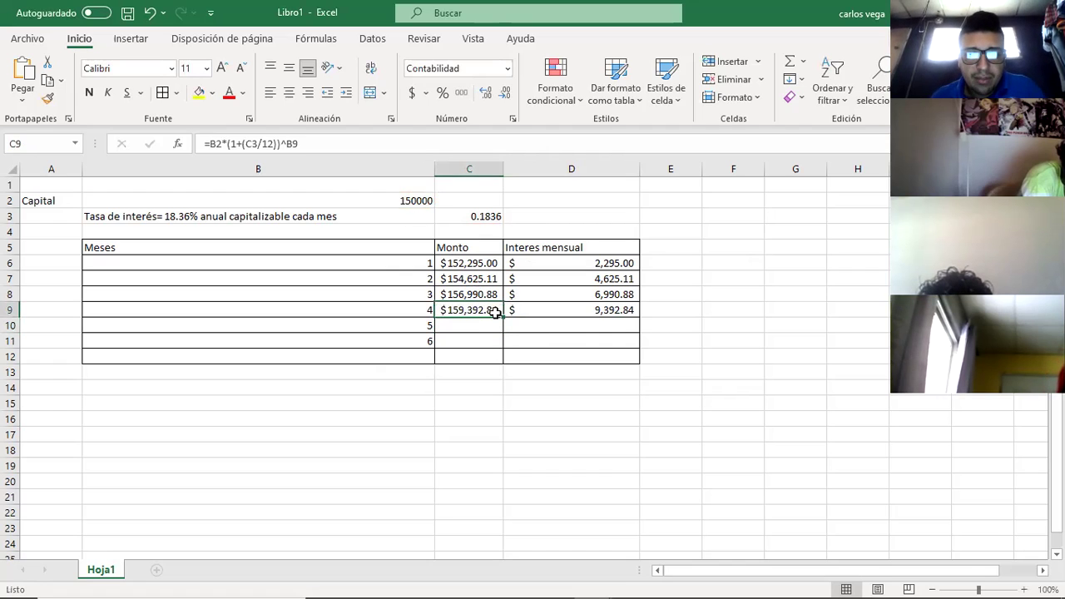
{"action": "left_click_drag", "start_coordinate": [501, 319], "coordinate": [499, 358]}
{"action": "double_click", "coordinate": [477, 327]}
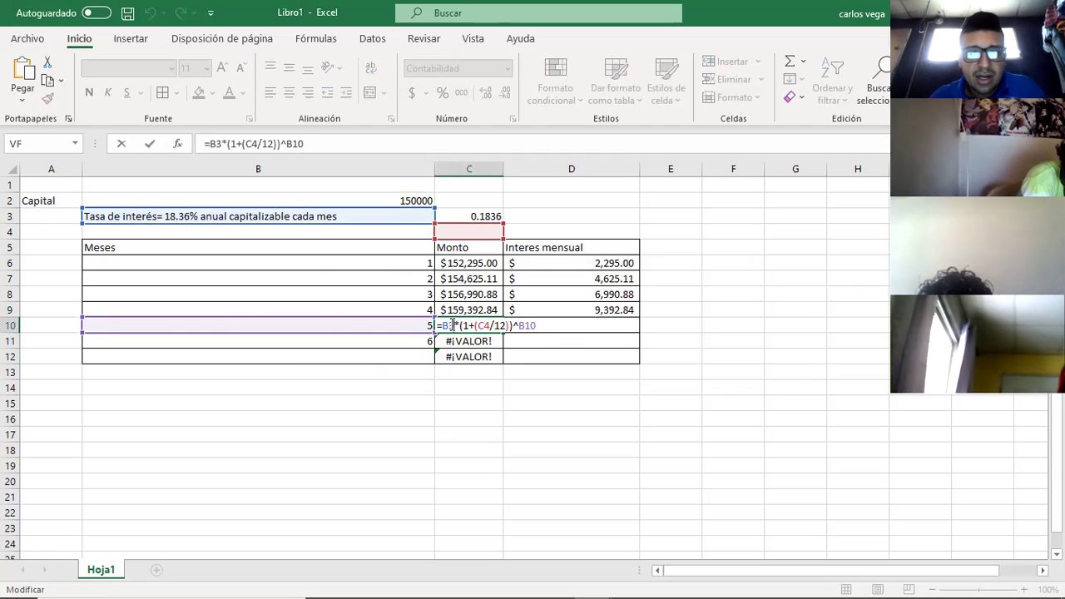
{"action": "key", "text": "BackSpace"}
{"action": "key", "text": "BackSpace"}
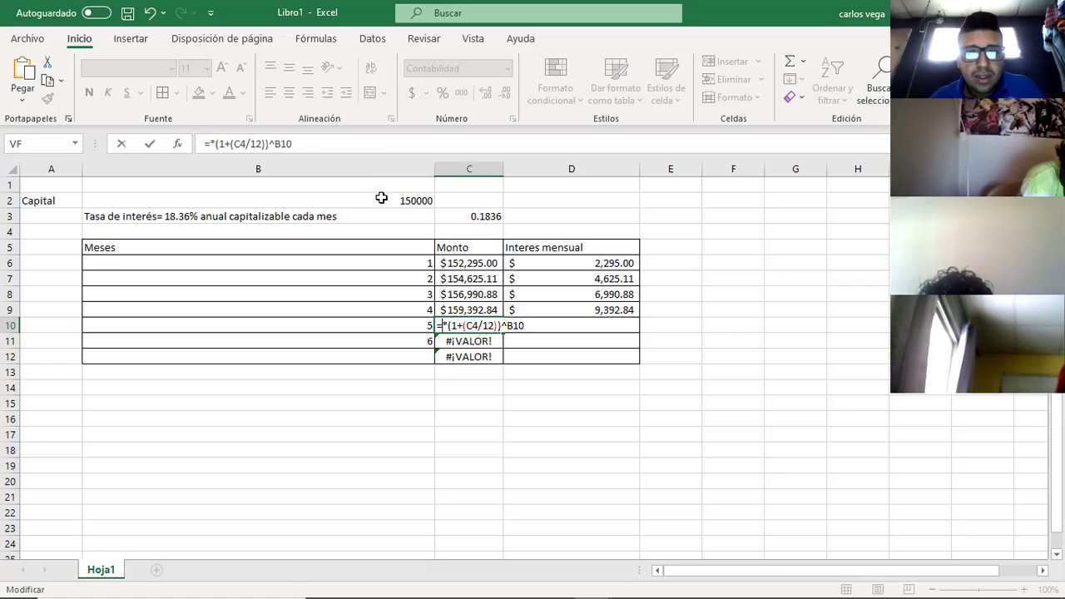
{"action": "left_click", "coordinate": [382, 197]}
{"action": "left_click", "coordinate": [488, 325]}
{"action": "key", "text": "BackSpace"}
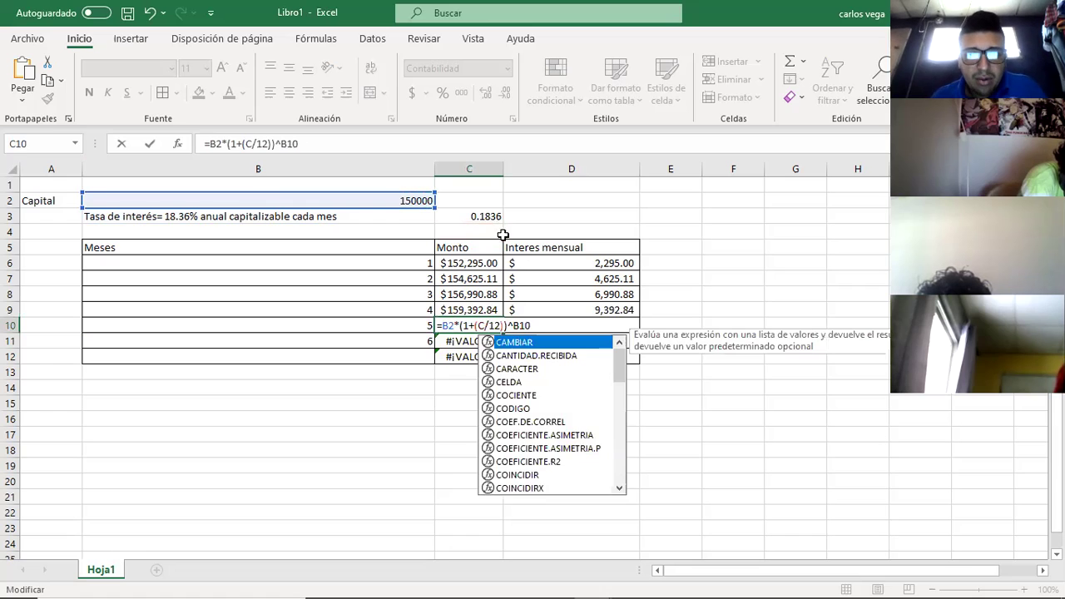
{"action": "left_click", "coordinate": [482, 218]}
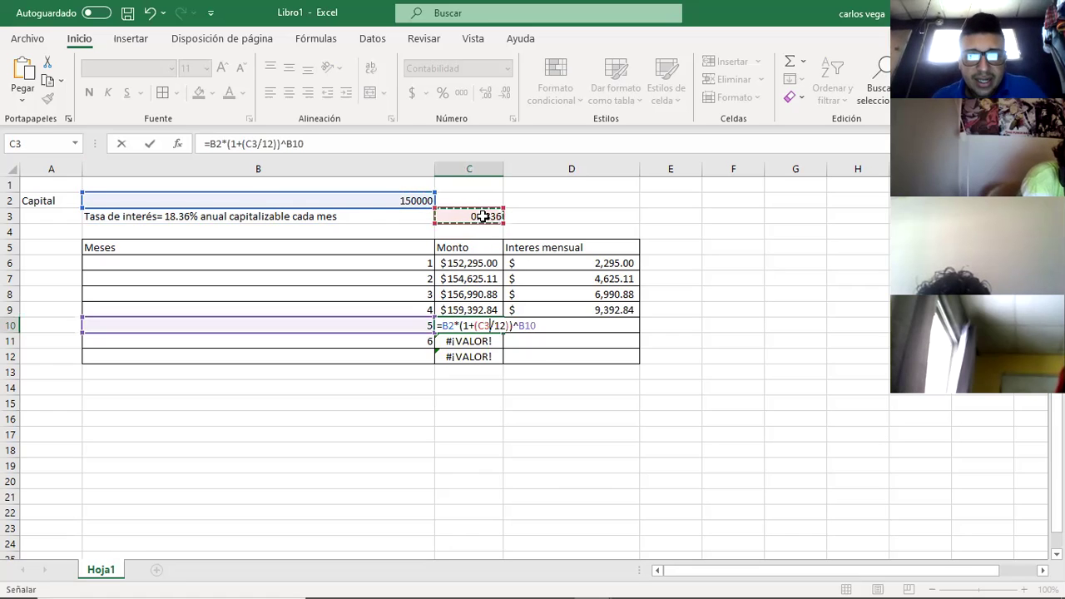
{"action": "key", "text": "Return"}
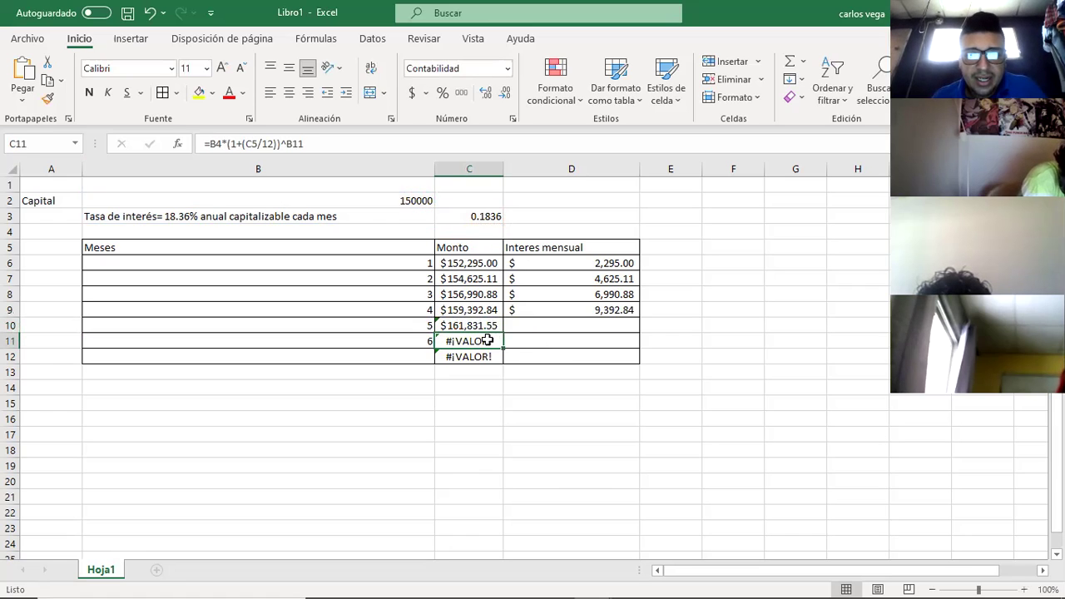
{"action": "left_click", "coordinate": [481, 324]}
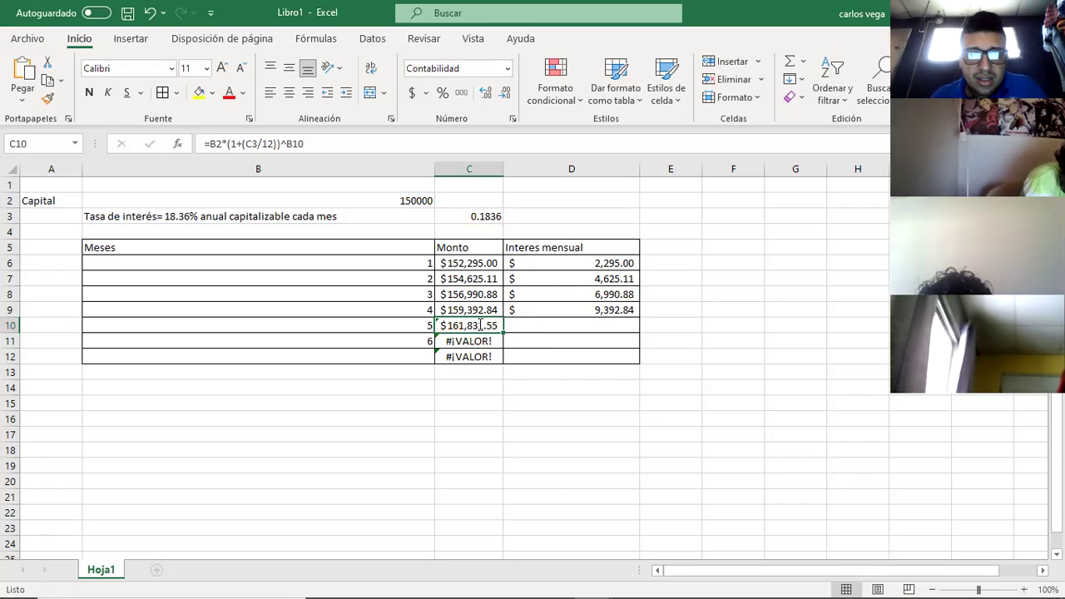
{"action": "double_click", "coordinate": [480, 324]}
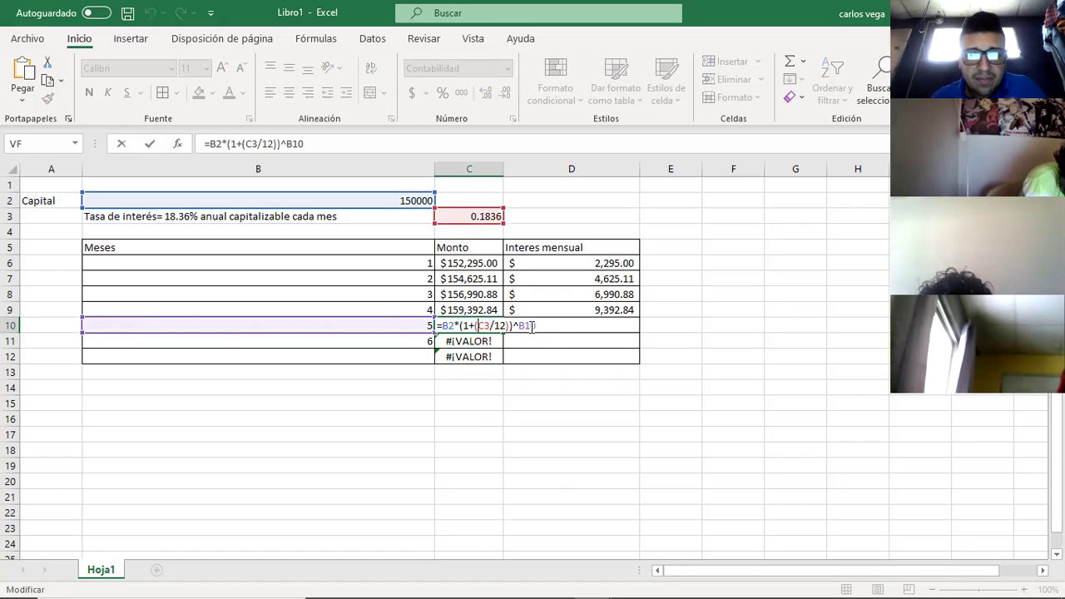
{"action": "left_click", "coordinate": [468, 343]}
{"action": "key", "text": "Escape"}
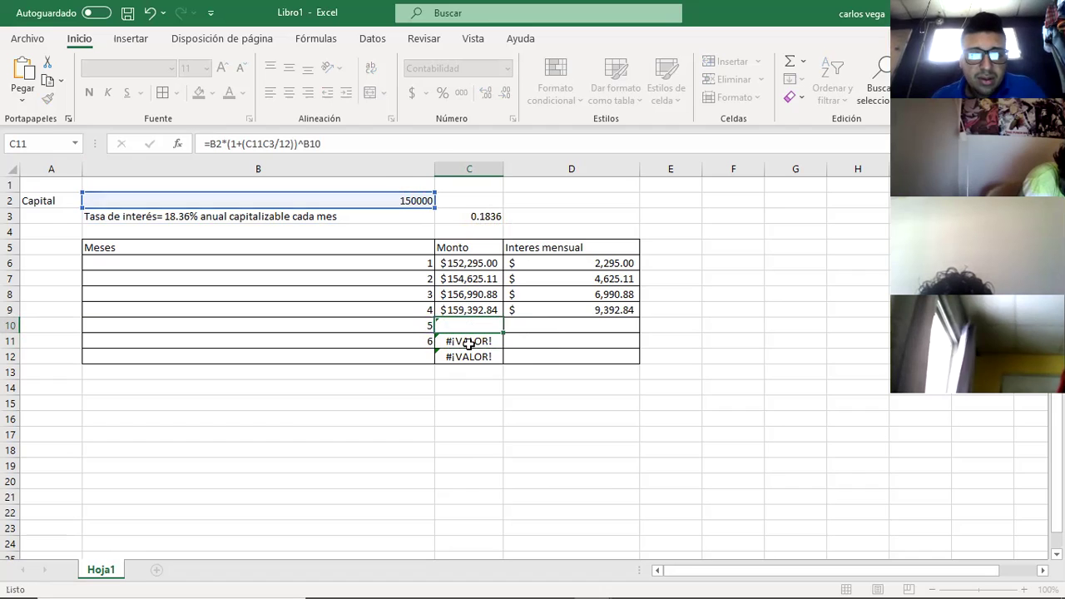
- Correct the references in the month 6 amount formula in C11 so it reads =B2*(1+(C3/12))^B11
{"action": "left_click", "coordinate": [469, 342]}
{"action": "double_click", "coordinate": [469, 343]}
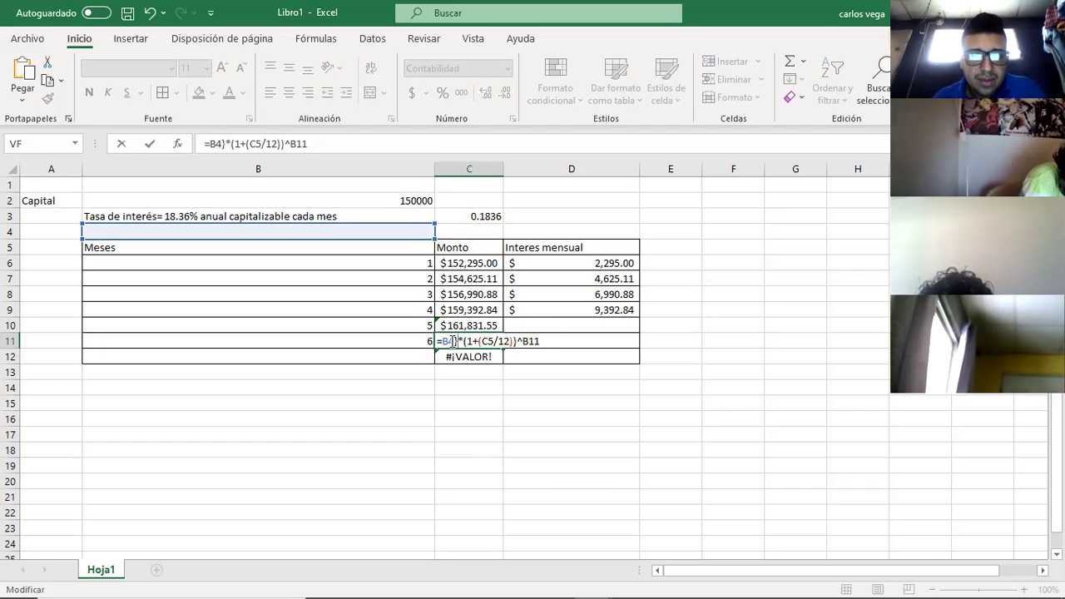
{"action": "key", "text": "BackSpace"}
{"action": "key", "text": "BackSpace"}
{"action": "left_click", "coordinate": [420, 200]}
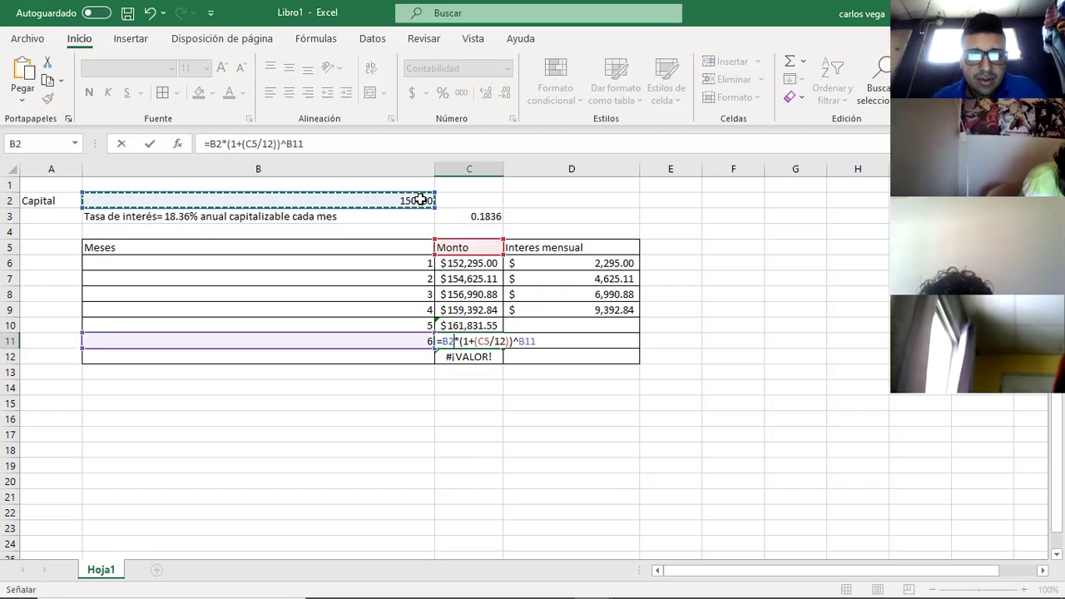
{"action": "left_click", "coordinate": [489, 341]}
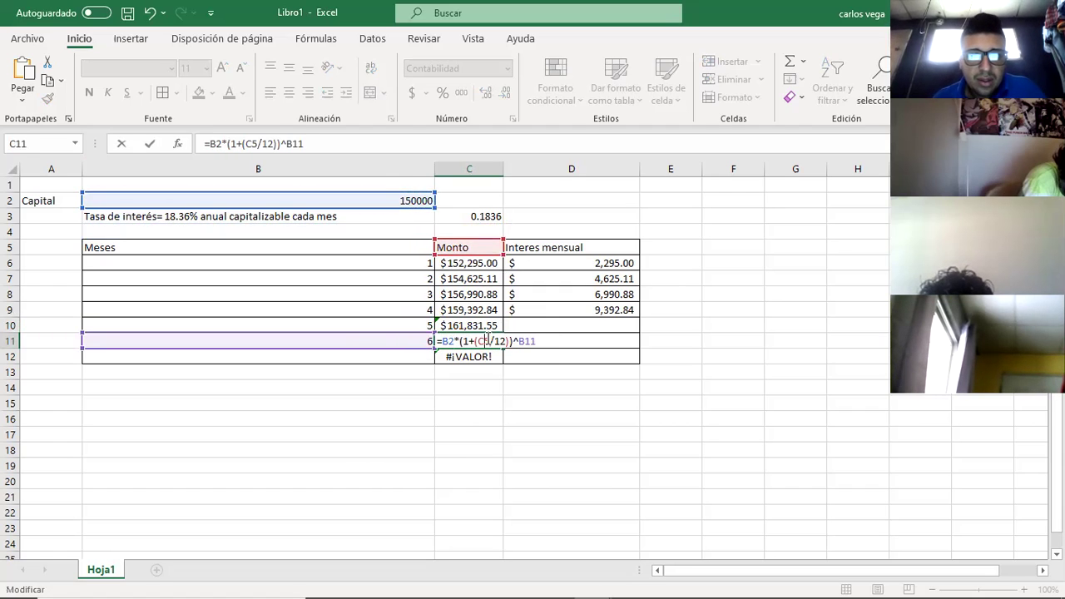
{"action": "left_click", "coordinate": [474, 215]}
{"action": "key", "text": "Return"}
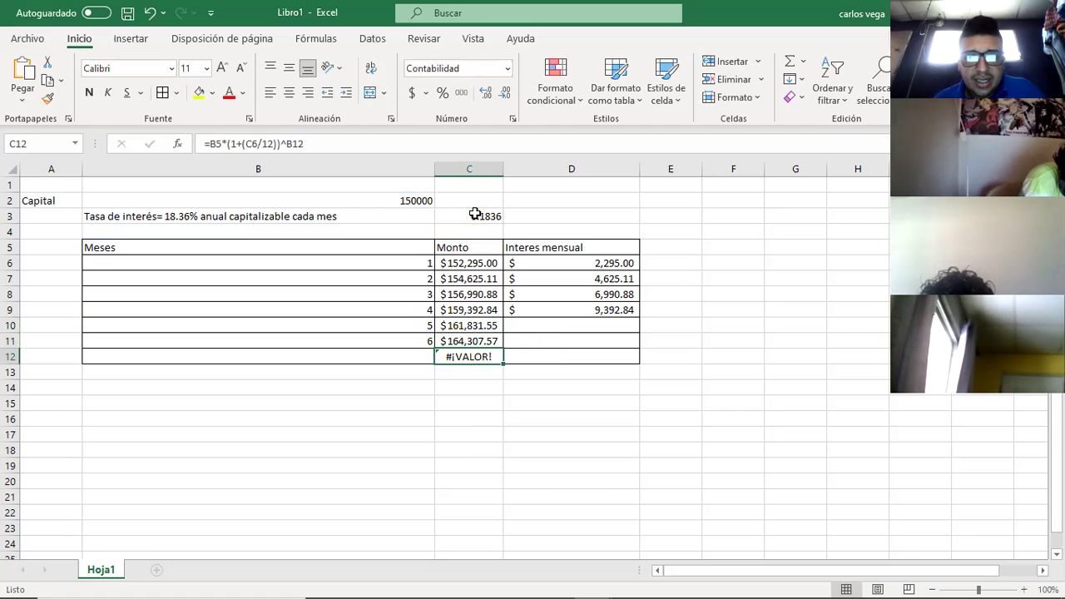
- Correct the references in the amount formula in C12 so it reads =B2*(1+(C3/12))^B12
{"action": "double_click", "coordinate": [481, 356]}
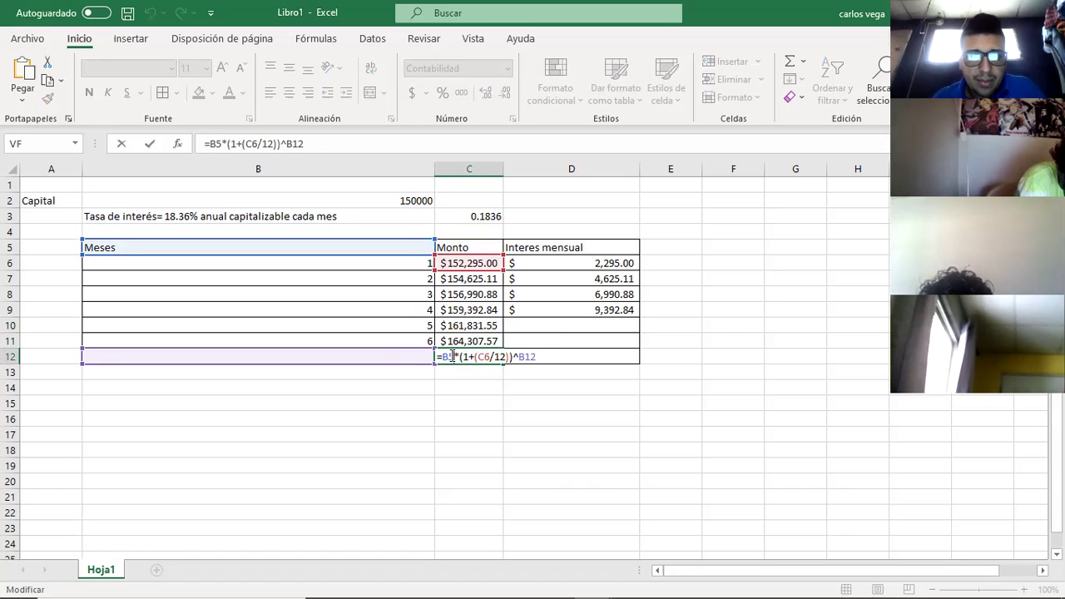
{"action": "key", "text": "BackSpace"}
{"action": "key", "text": "BackSpace"}
{"action": "left_click", "coordinate": [399, 203]}
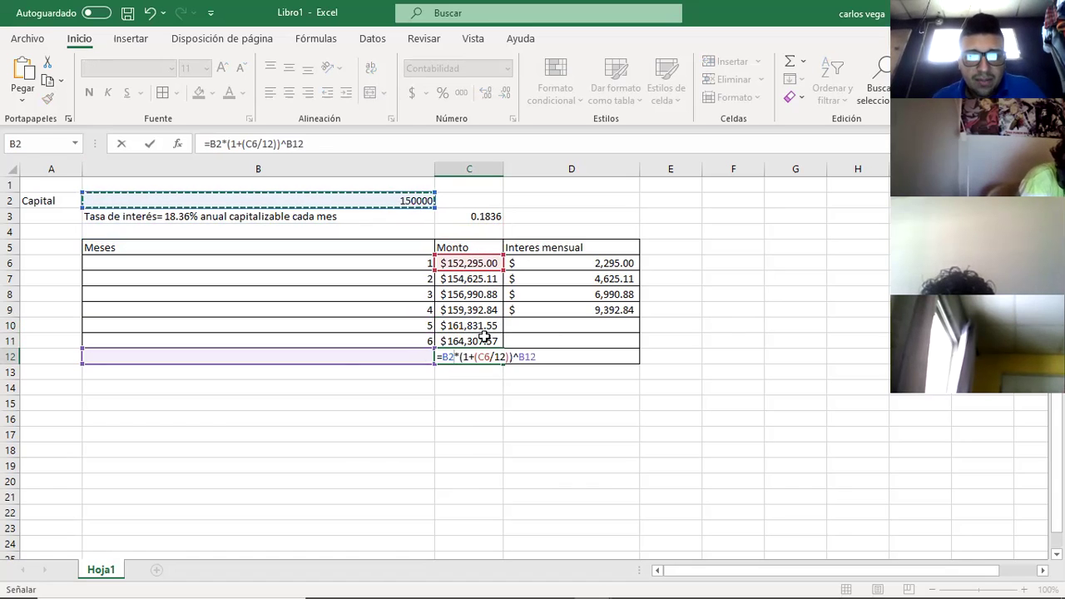
{"action": "left_click", "coordinate": [485, 213]}
{"action": "key", "text": "Return"}
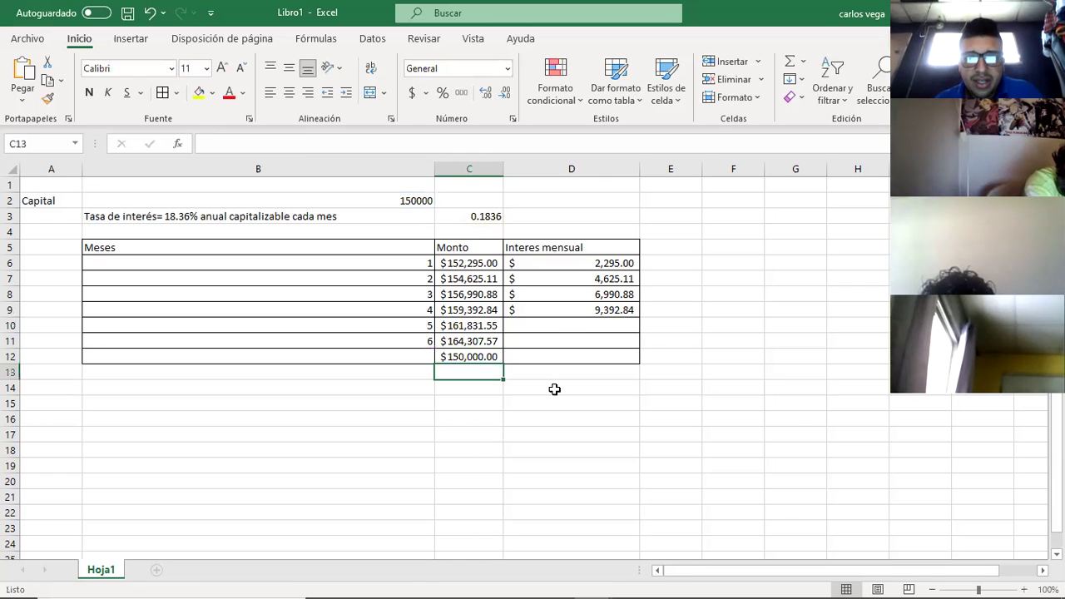
- Fill the monthly interest formula from D9 down through D12
{"action": "left_click", "coordinate": [554, 323]}
{"action": "left_click", "coordinate": [608, 308]}
{"action": "left_click_drag", "start_coordinate": [638, 315], "coordinate": [642, 363]}
- Correct the month 5 interest formula in D10 so it subtracts the capital and reads =C10-B2
{"action": "double_click", "coordinate": [594, 326]}
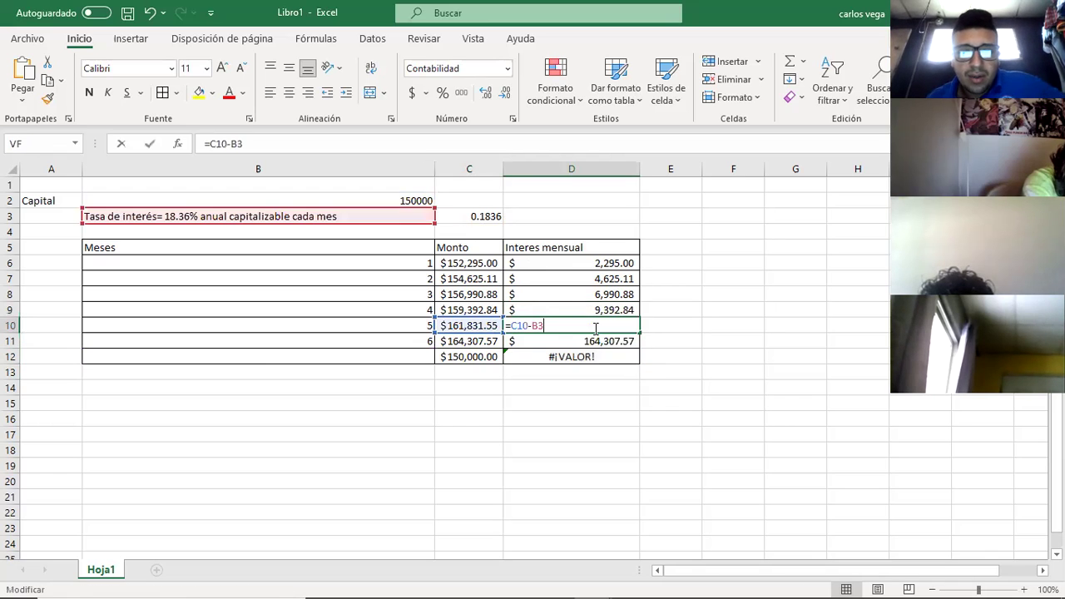
{"action": "key", "text": "BackSpace"}
{"action": "key", "text": "BackSpace"}
{"action": "key", "text": "BackSpace"}
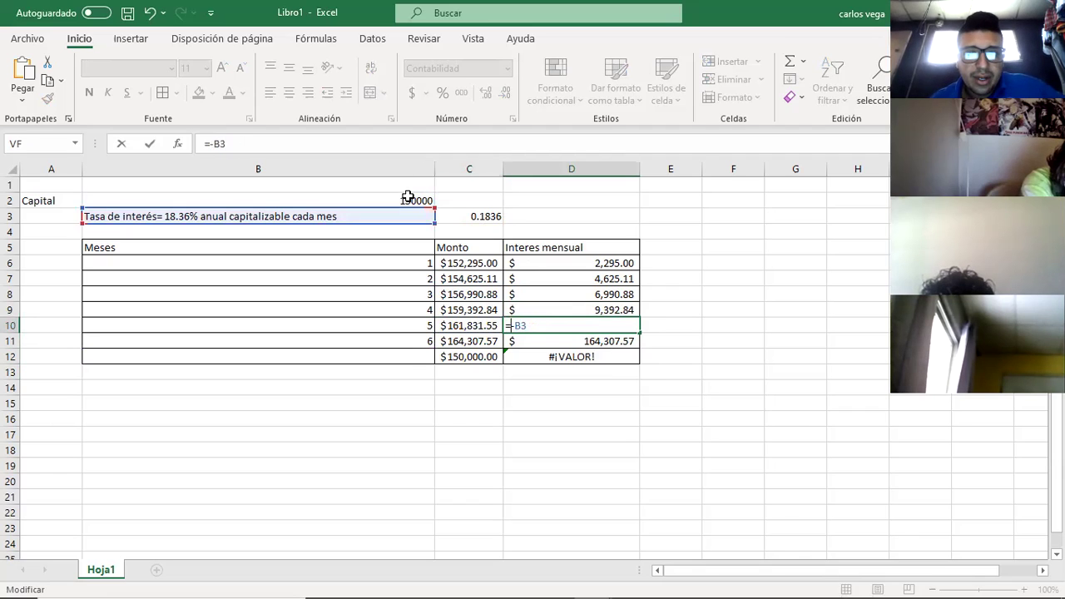
{"action": "left_click", "coordinate": [404, 201]}
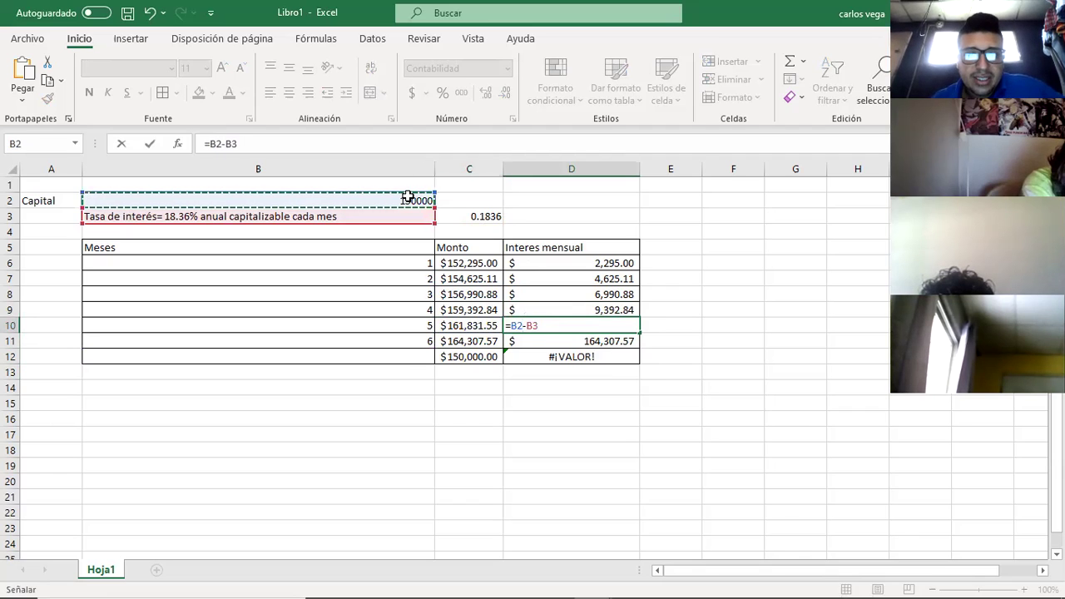
{"action": "left_click", "coordinate": [483, 326]}
{"action": "left_click", "coordinate": [552, 325]}
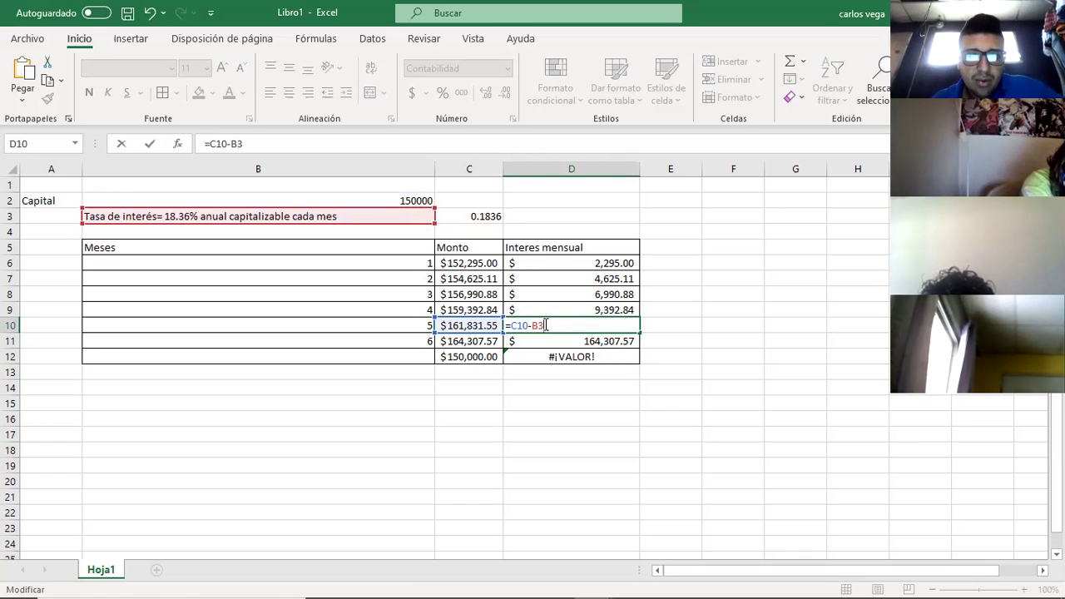
{"action": "key", "text": "BackSpace"}
{"action": "key", "text": "BackSpace"}
{"action": "left_click", "coordinate": [386, 205]}
{"action": "key", "text": "Return"}
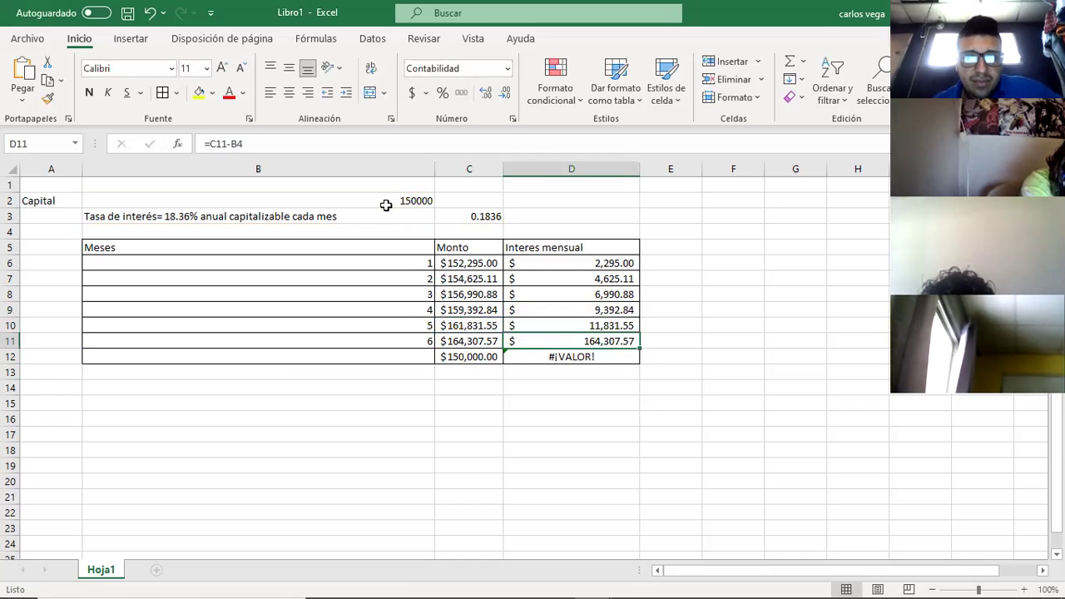
- Correct the capital reference in the month 6 interest formula in D11 so it reads =C11-B2
{"action": "double_click", "coordinate": [538, 341]}
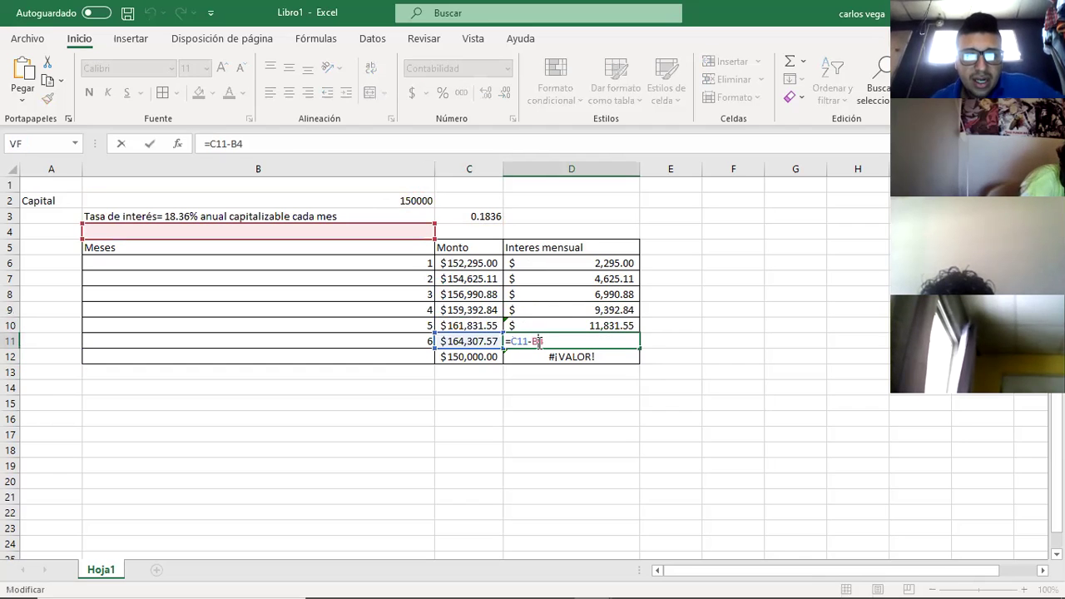
{"action": "key", "text": "BackSpace"}
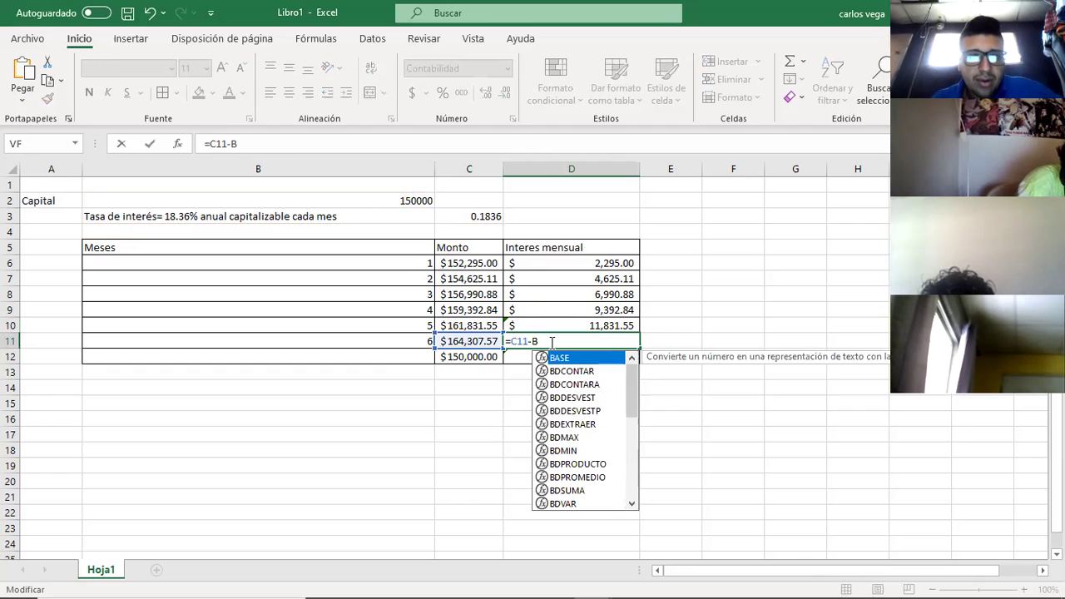
{"action": "type", "text": "3"}
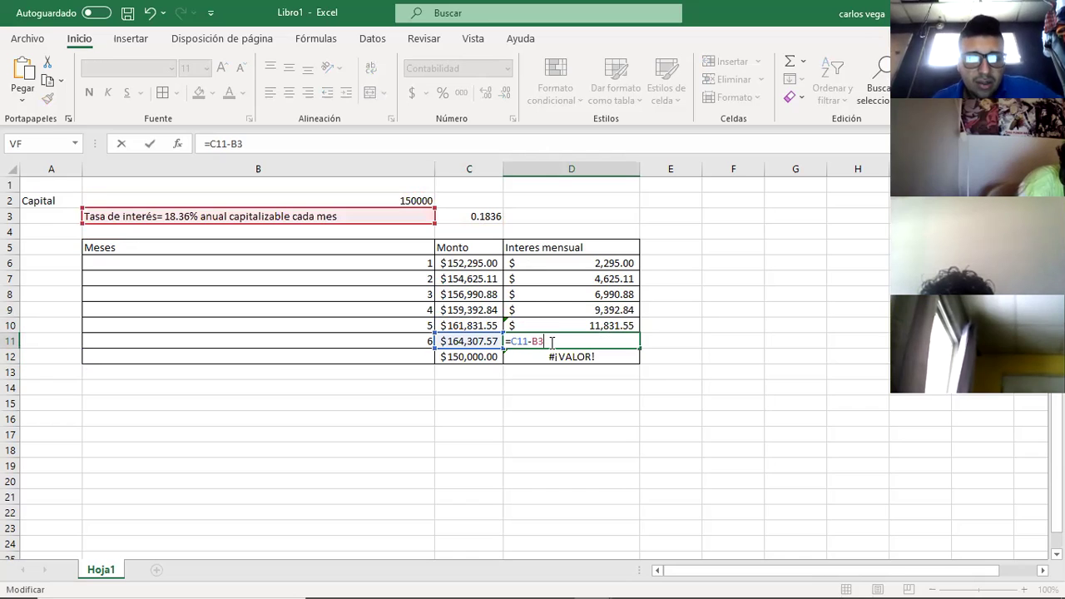
{"action": "key", "text": "BackSpace"}
{"action": "type", "text": "2"}
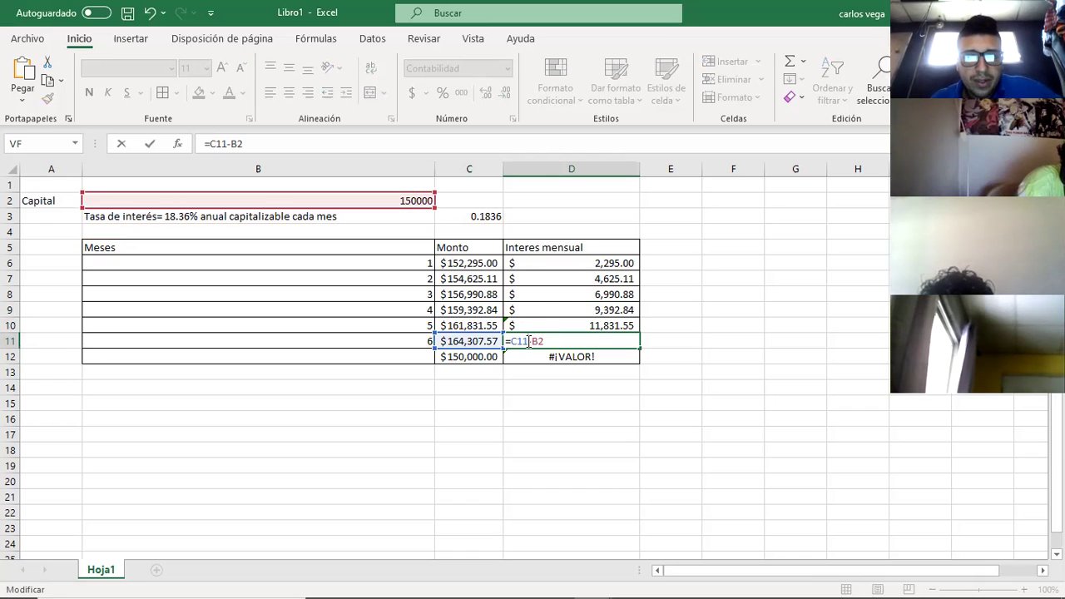
{"action": "key", "text": "Return"}
- Change the interest formula in D12, in the row below month 6, to =C12-B2
{"action": "double_click", "coordinate": [524, 356]}
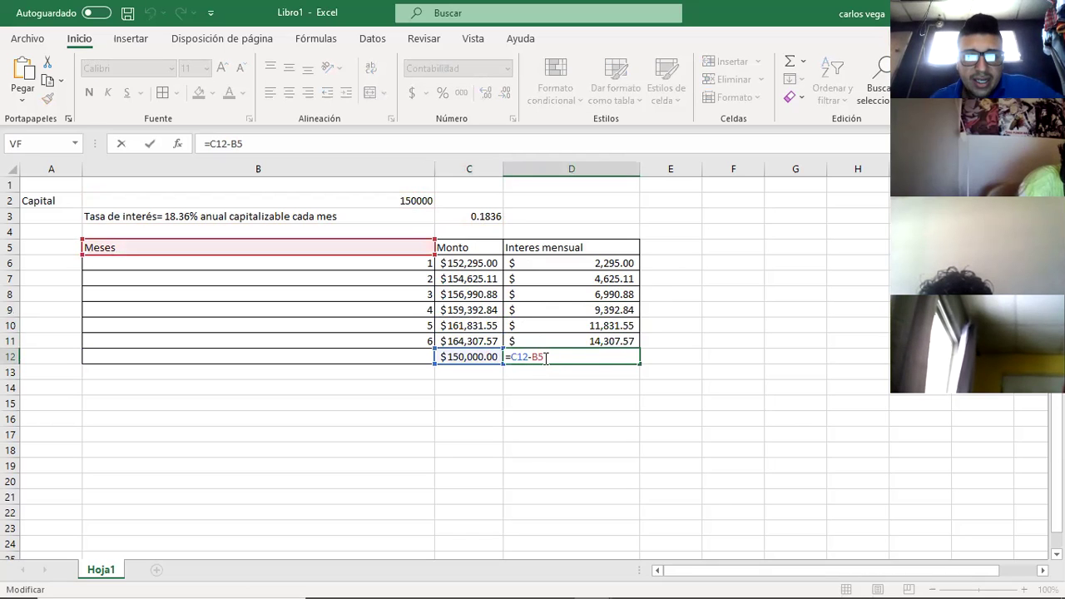
{"action": "key", "text": "BackSpace"}
{"action": "key", "text": "BackSpace"}
{"action": "left_click", "coordinate": [406, 202]}
{"action": "key", "text": "Return"}
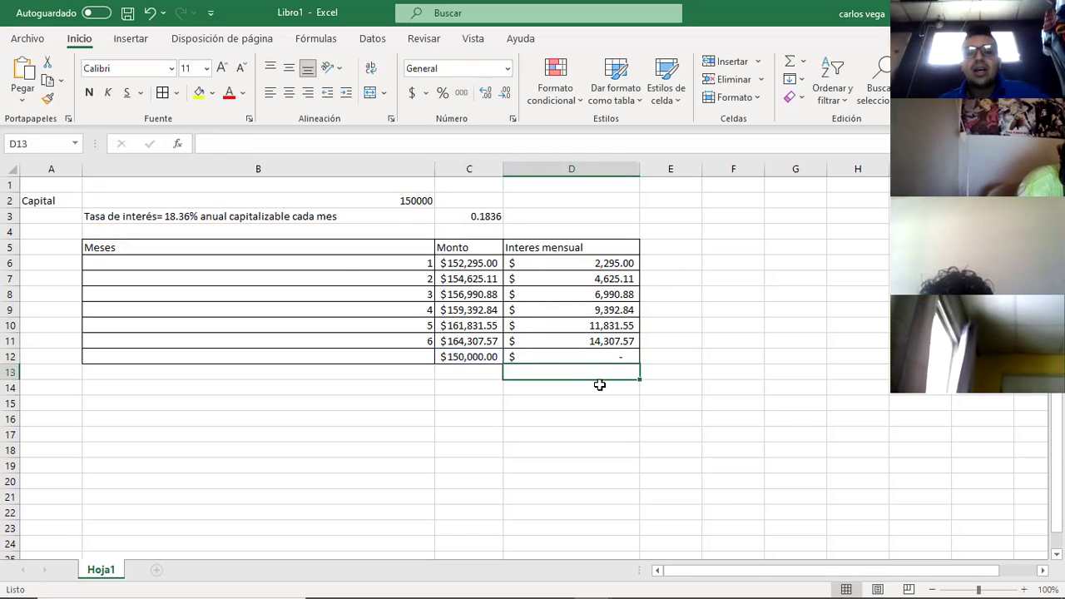
- Clear the surplus amount and interest formulas from C12 and D12 below the month 6 row
{"action": "left_click_drag", "start_coordinate": [474, 356], "coordinate": [587, 356]}
{"action": "key", "text": "F2"}
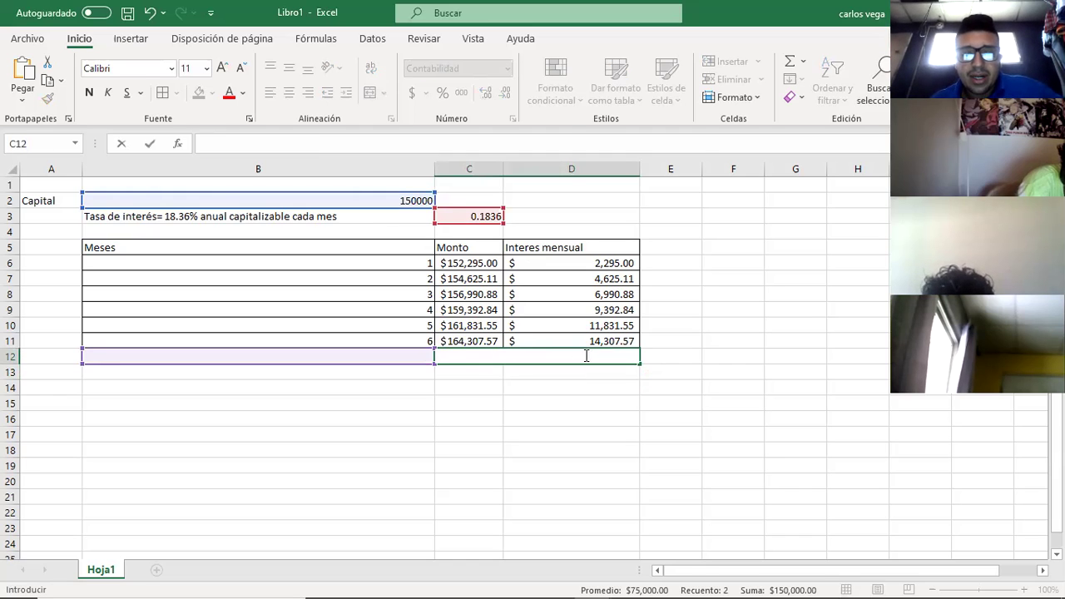
{"action": "left_click", "coordinate": [586, 356]}
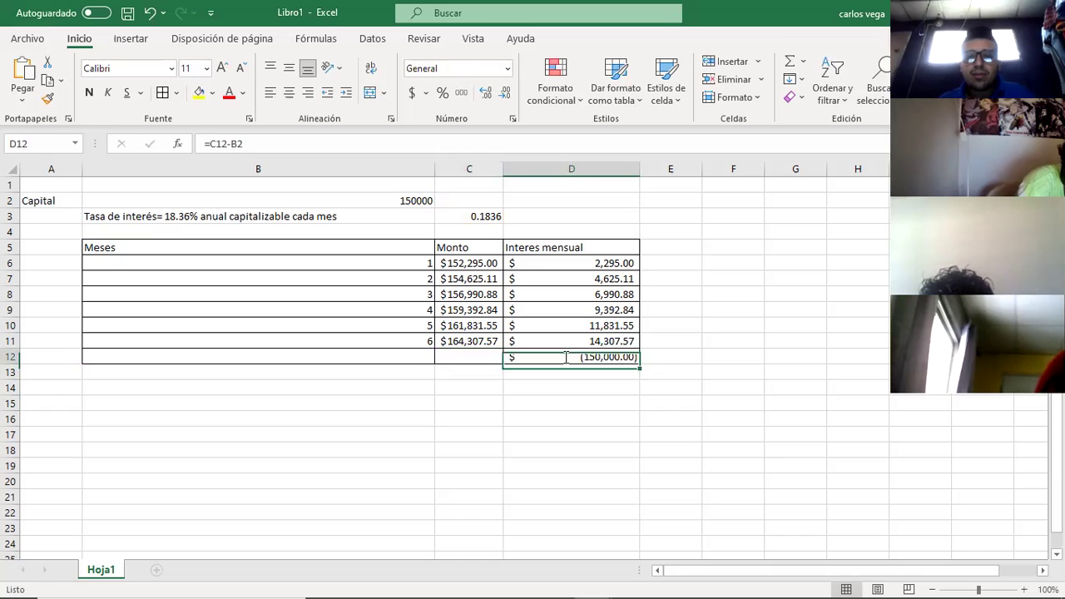
{"action": "key", "text": "F2"}
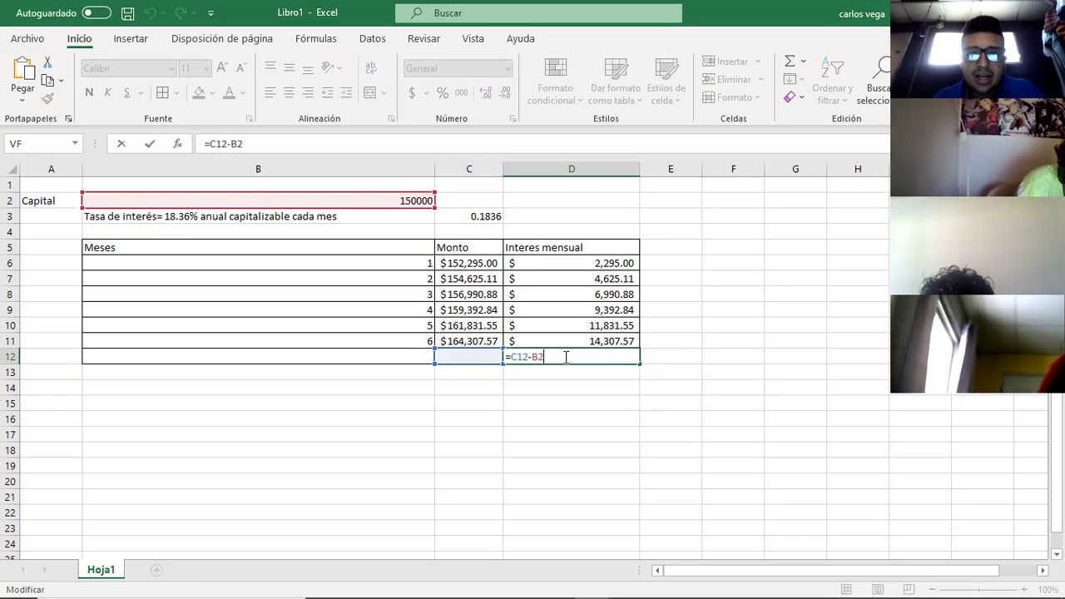
{"action": "key", "text": "BackSpace"}
{"action": "key", "text": "BackSpace"}
{"action": "key", "text": "BackSpace"}
{"action": "key", "text": "BackSpace"}
{"action": "key", "text": "BackSpace"}
{"action": "key", "text": "BackSpace"}
{"action": "key", "text": "BackSpace"}
{"action": "key", "text": "Return"}
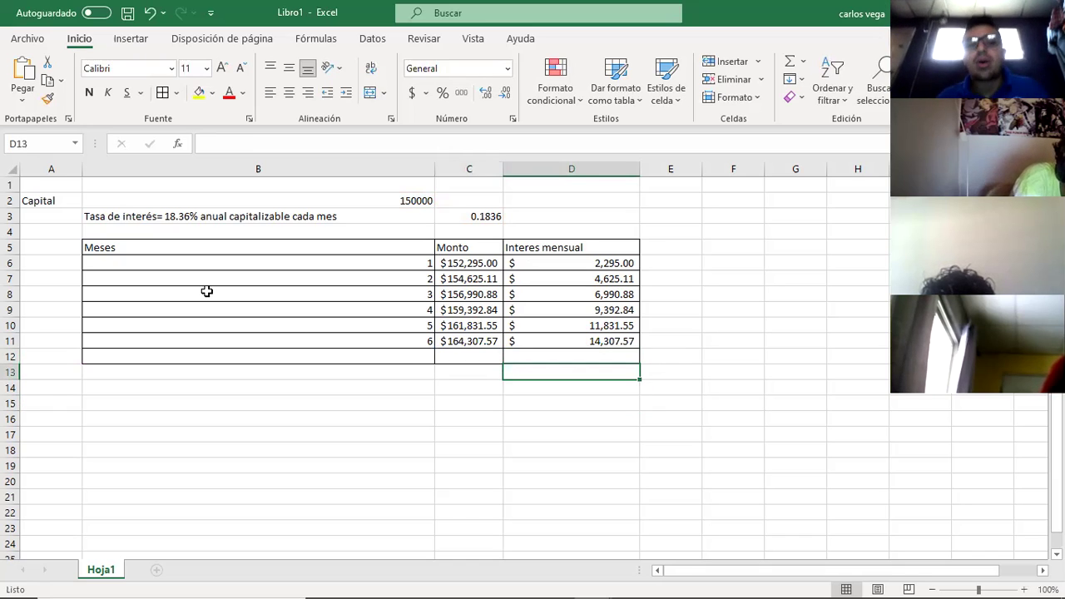
- Select the table from the Meses header through the month 6 interest, range B5:D11
{"action": "left_click_drag", "start_coordinate": [193, 252], "coordinate": [608, 337]}
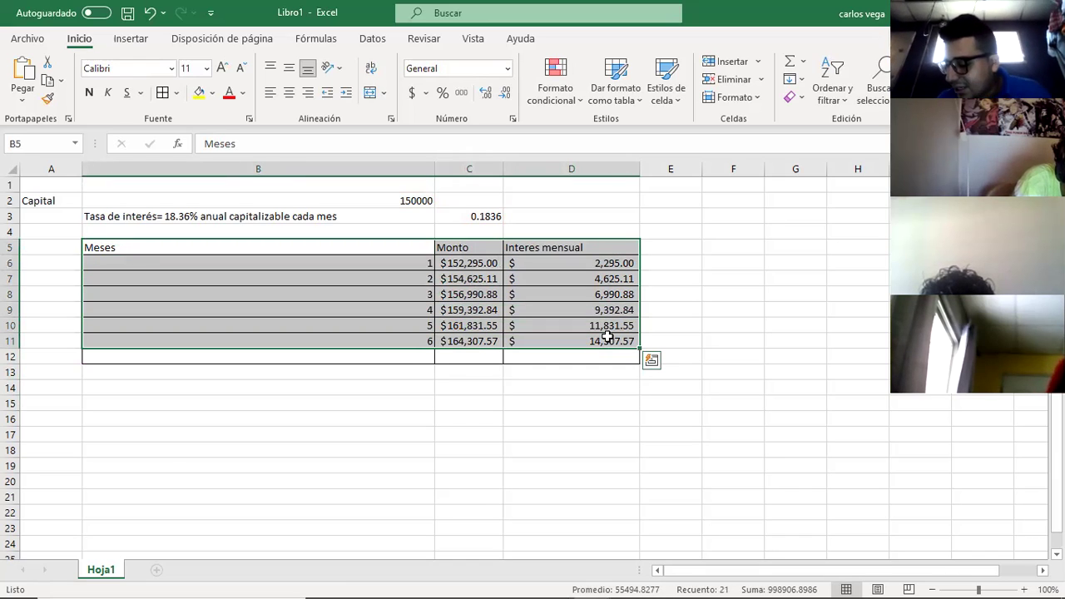